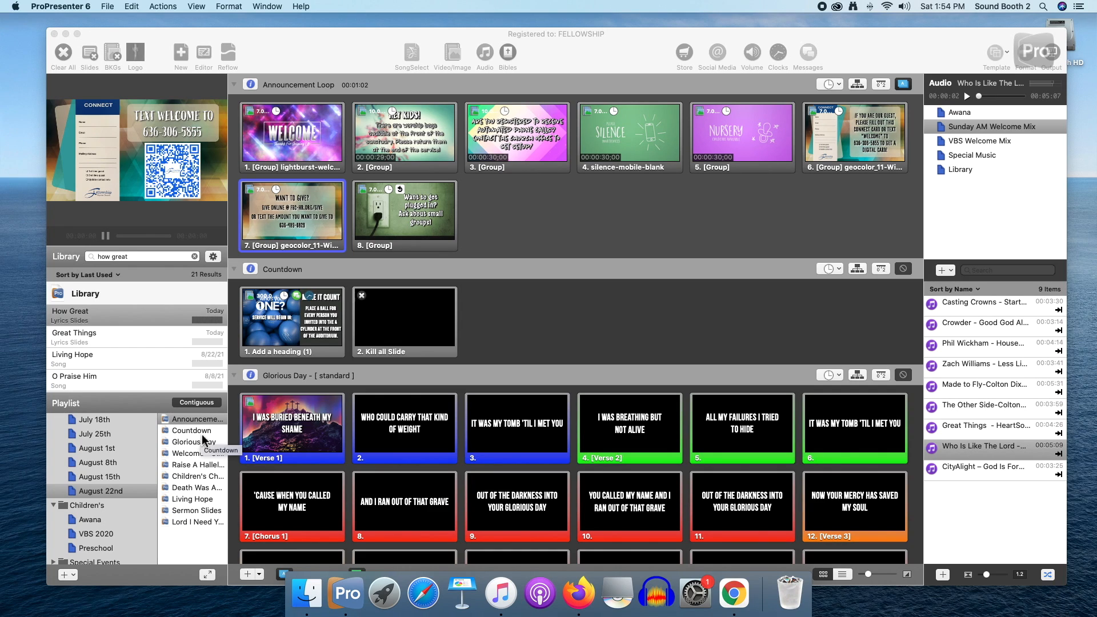
Duplicate the August 22nd playlist
scroll(114, 494, down, 1)
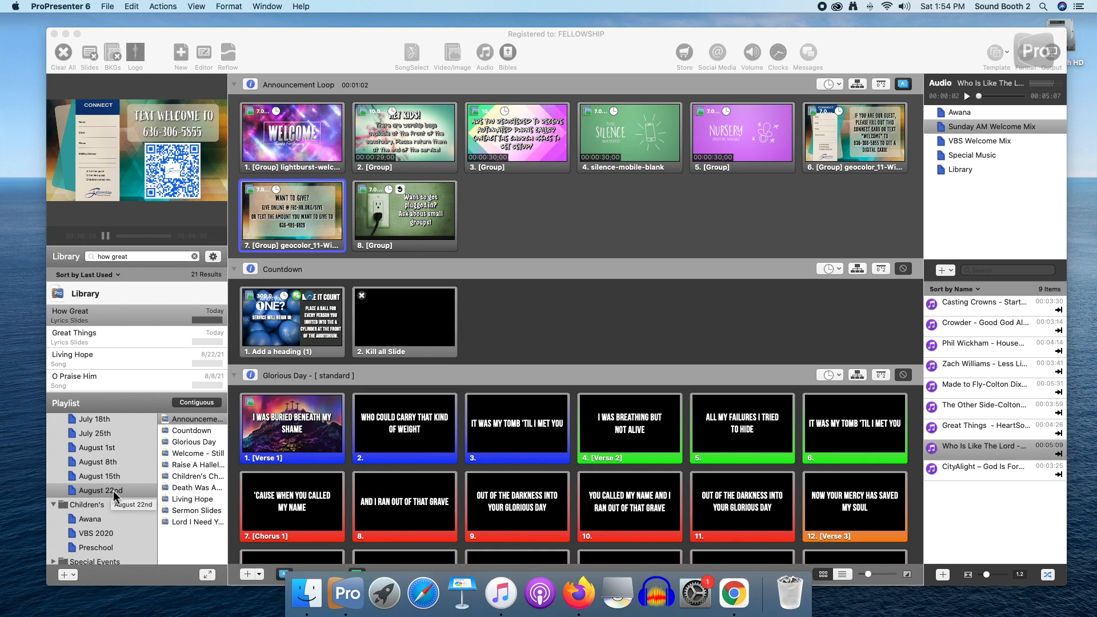
click(114, 491)
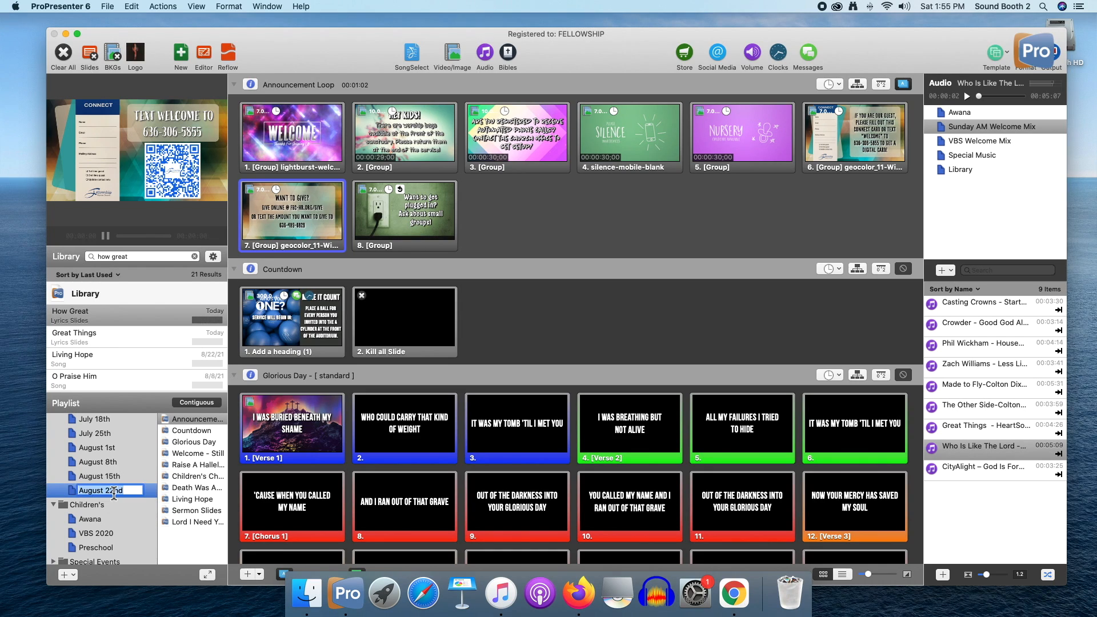
click(151, 492)
click(132, 7)
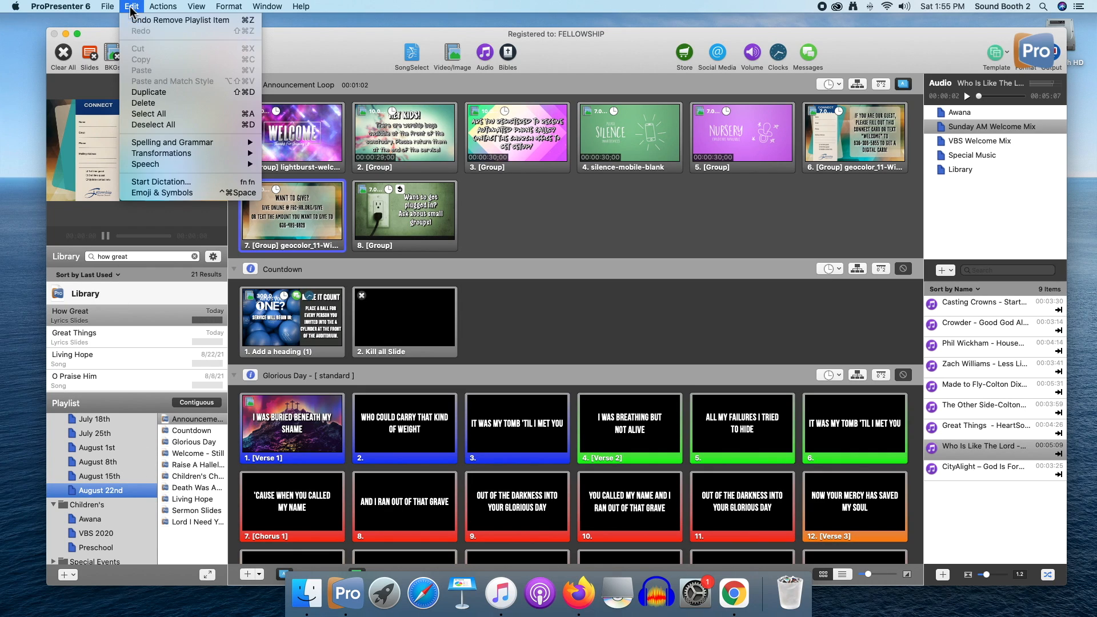
click(153, 92)
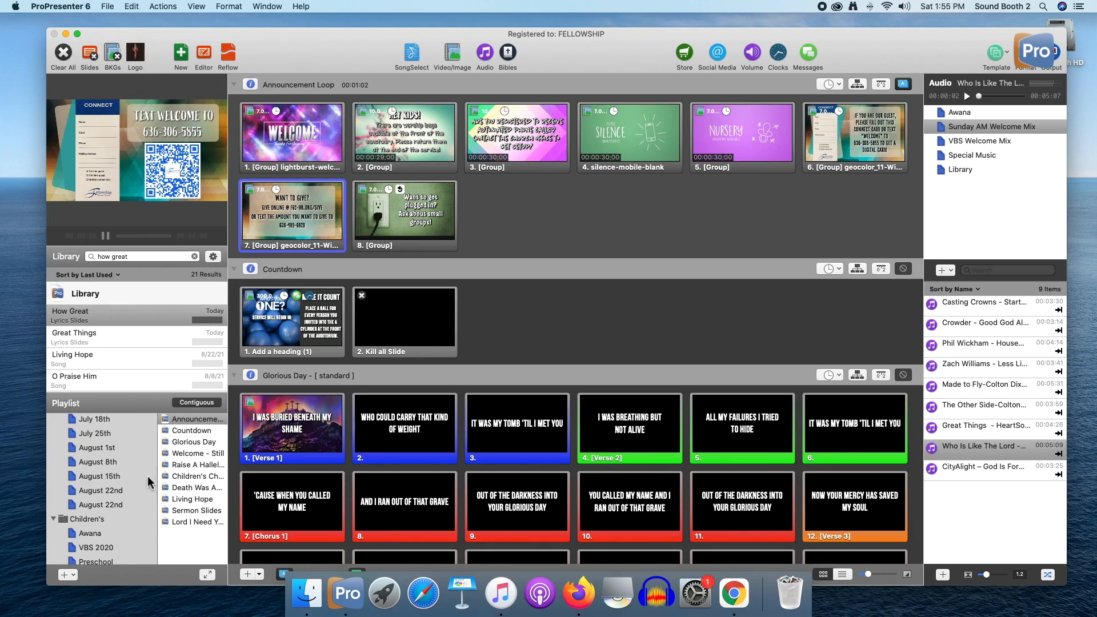
Rename the duplicated playlist as August 27th
click(119, 506)
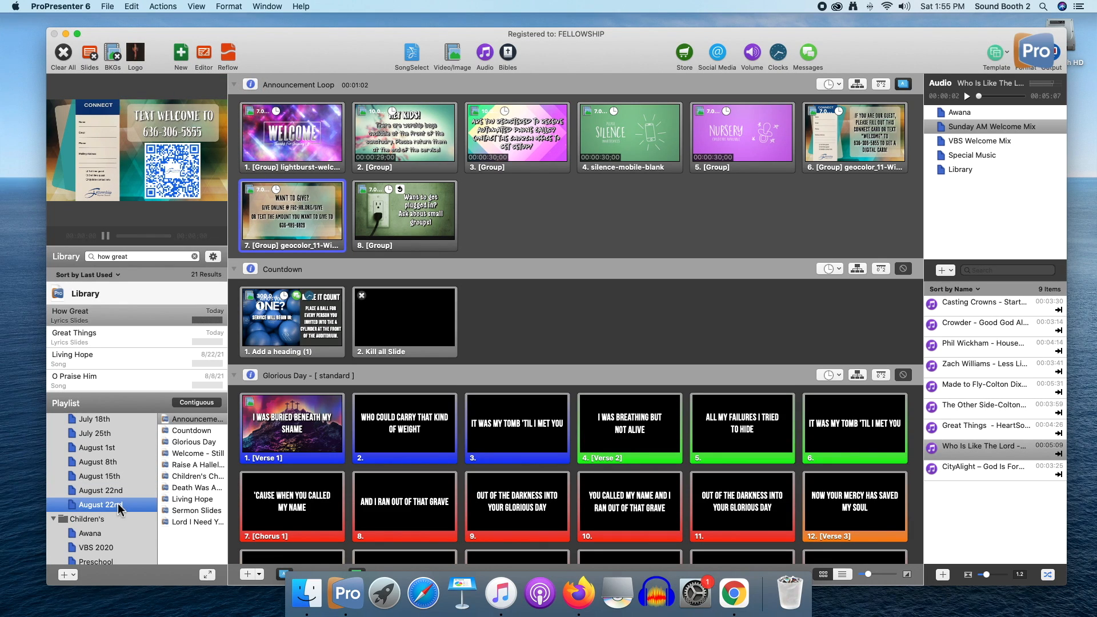
click(119, 506)
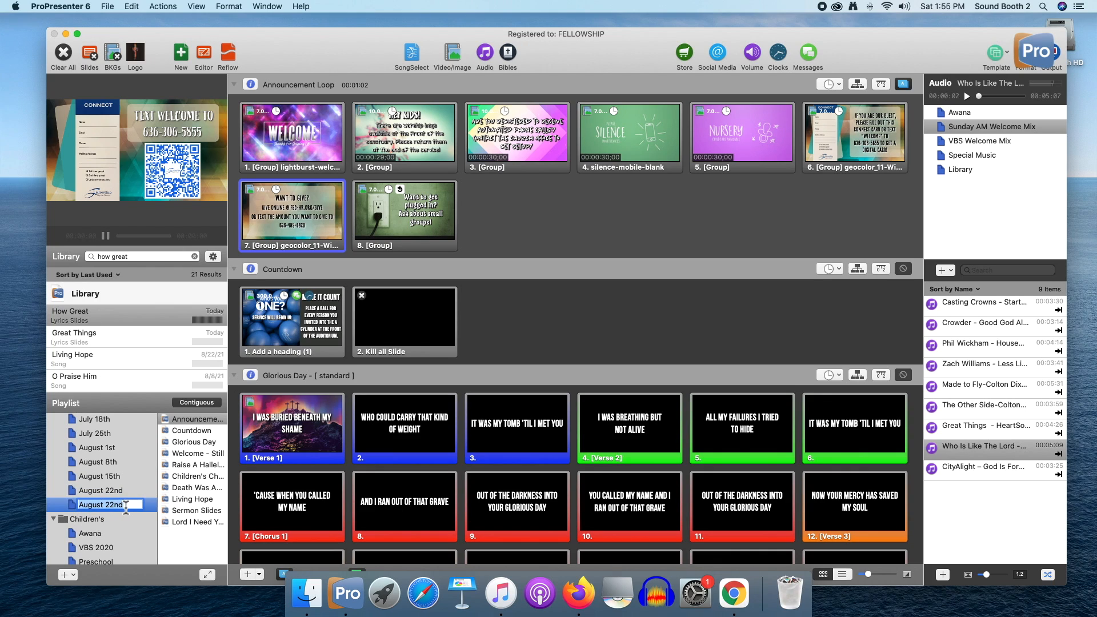
text(August 27th)
key(Return)
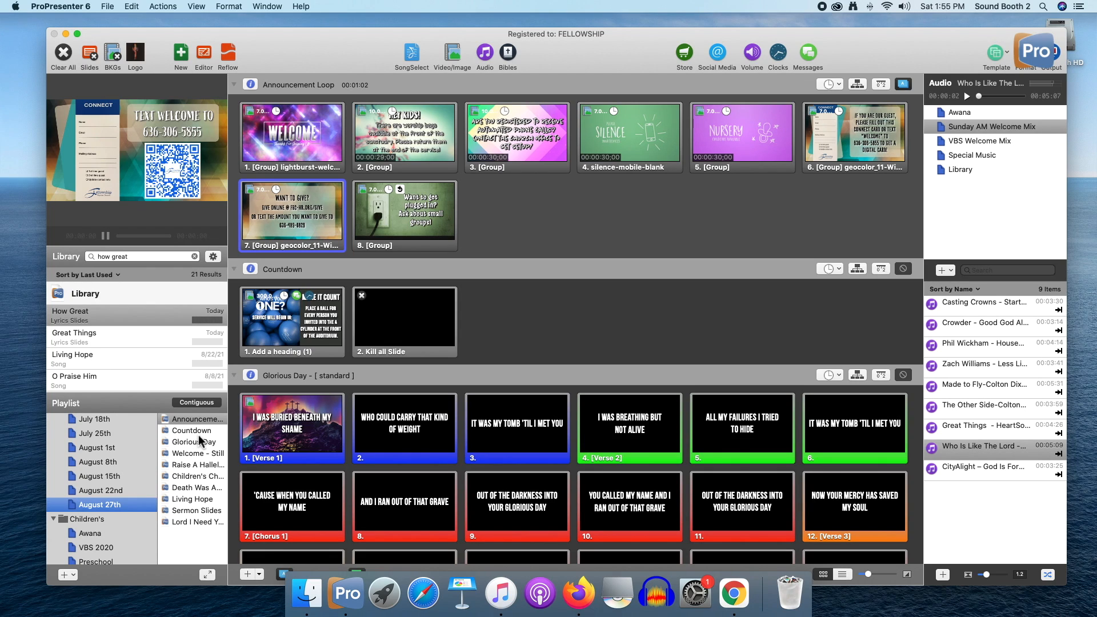
Remove the songs Glorious Day and Raise A Hallelujah from the August 27th playlist
click(201, 442)
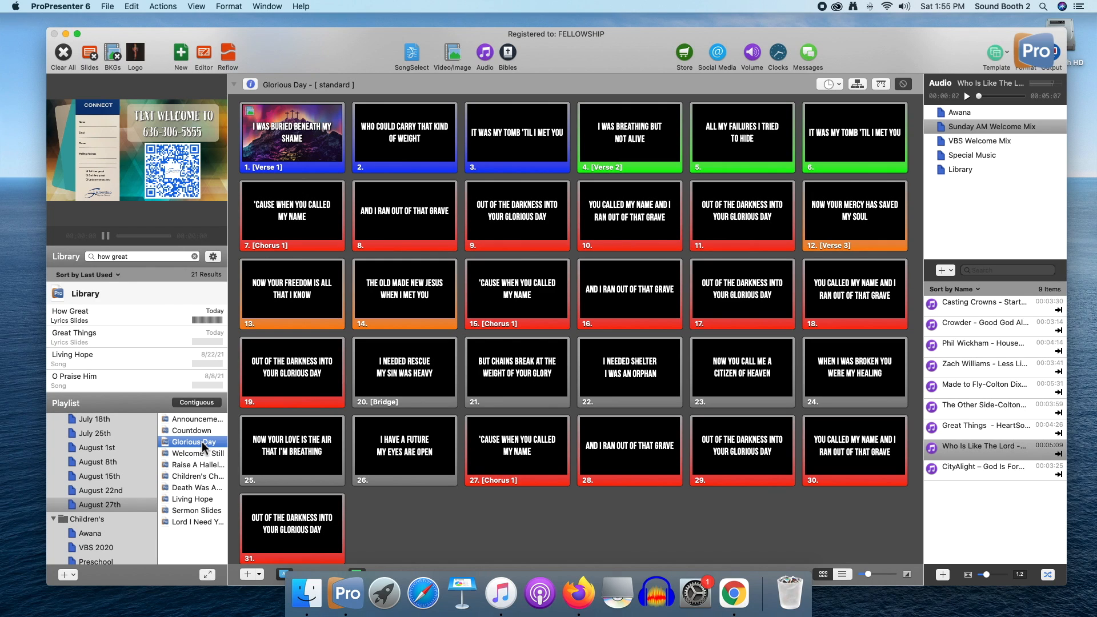
key(BackSpace)
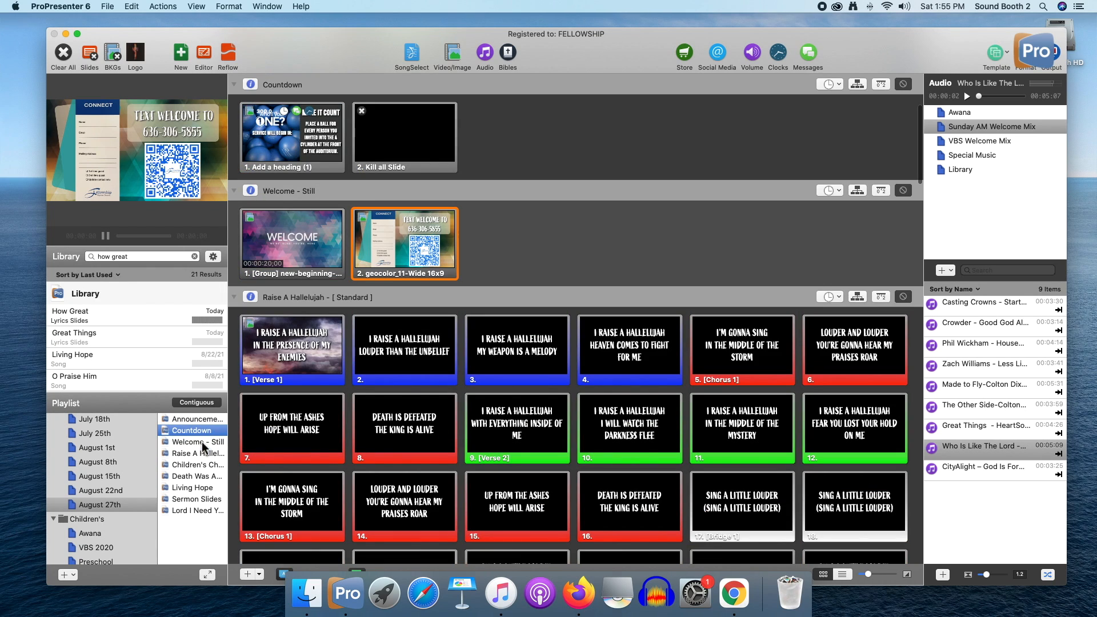
click(204, 454)
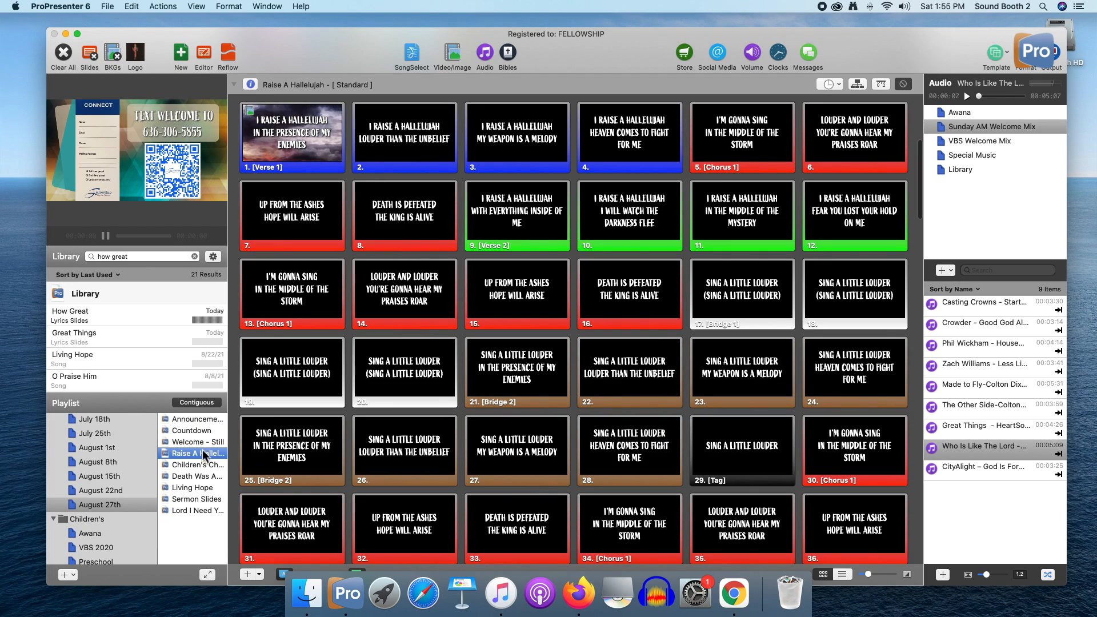
click(137, 7)
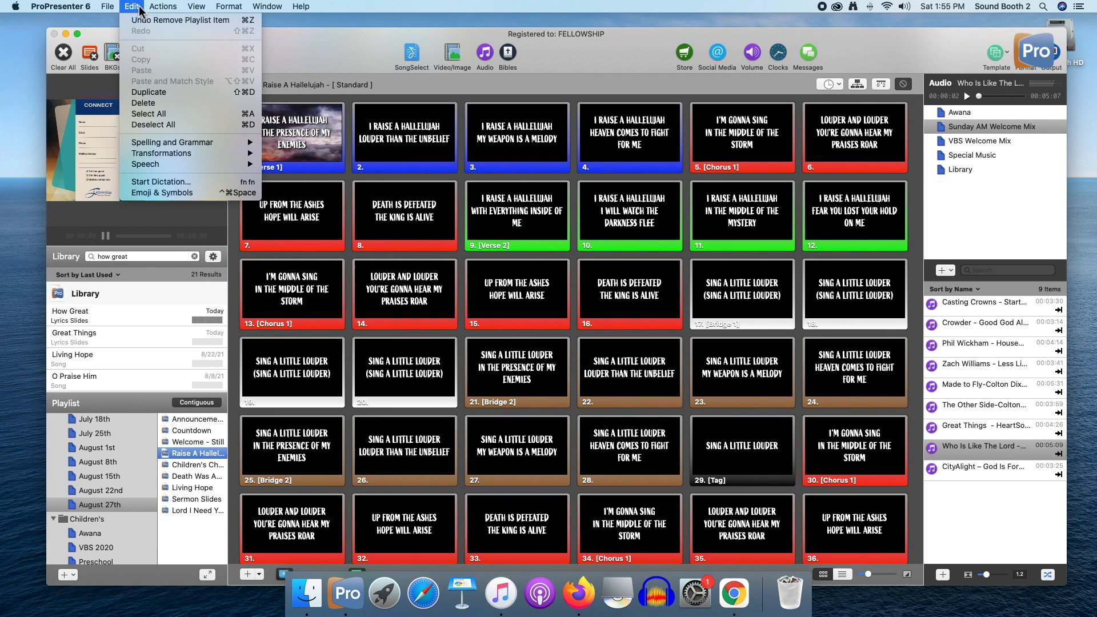
click(156, 106)
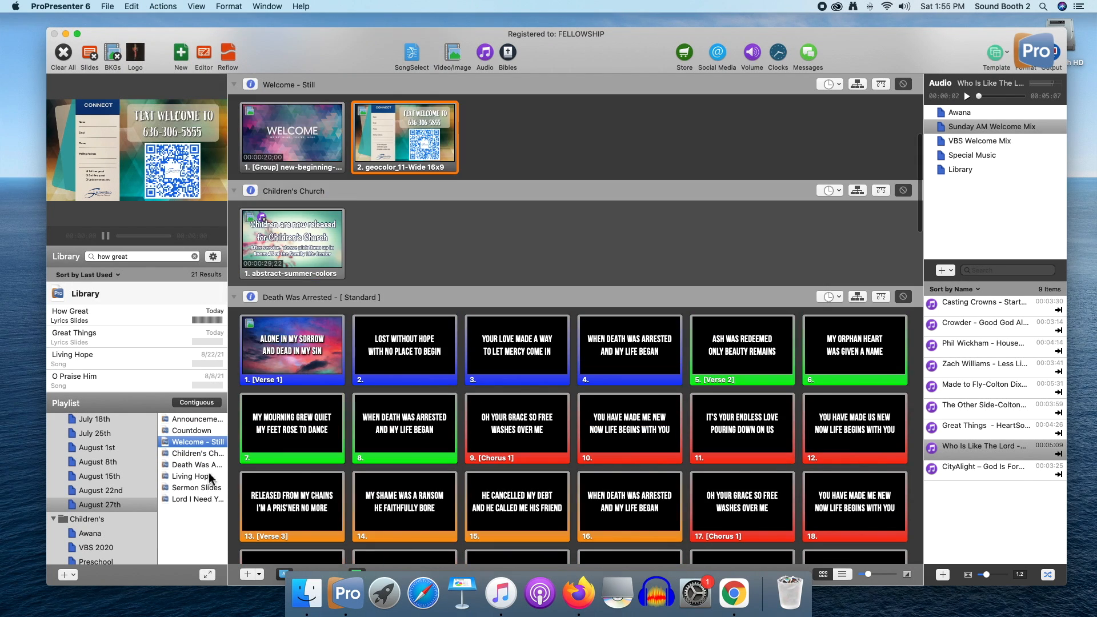
Remove the songs Death Was Arrested and Lord I Need You from the August 27th playlist, keeping Living Hope
click(203, 453)
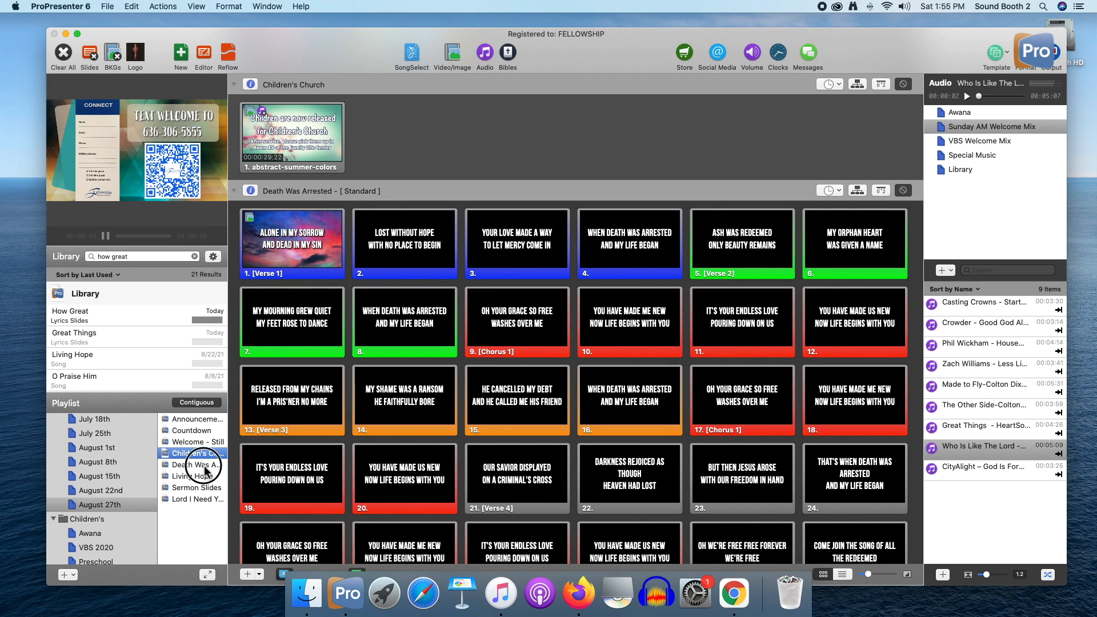
click(202, 464)
click(137, 8)
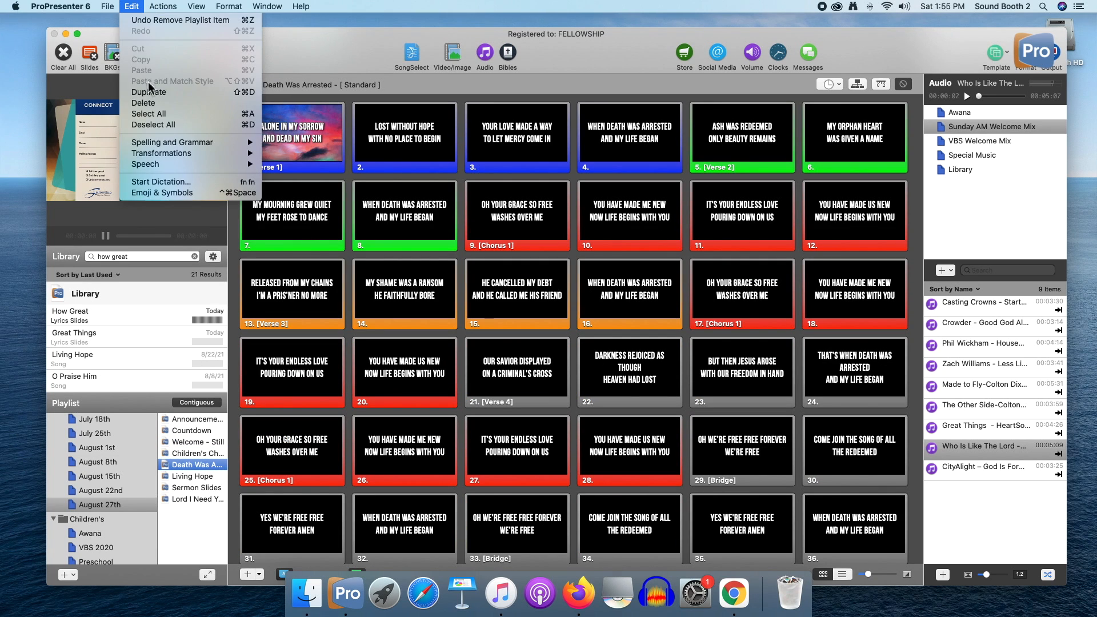
click(155, 107)
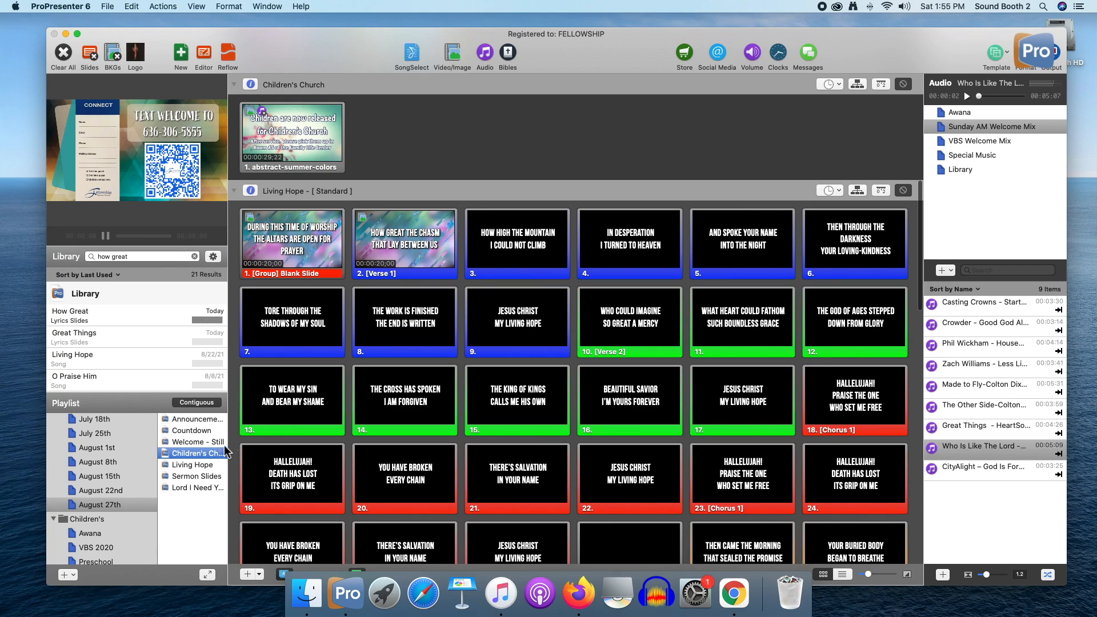
click(204, 468)
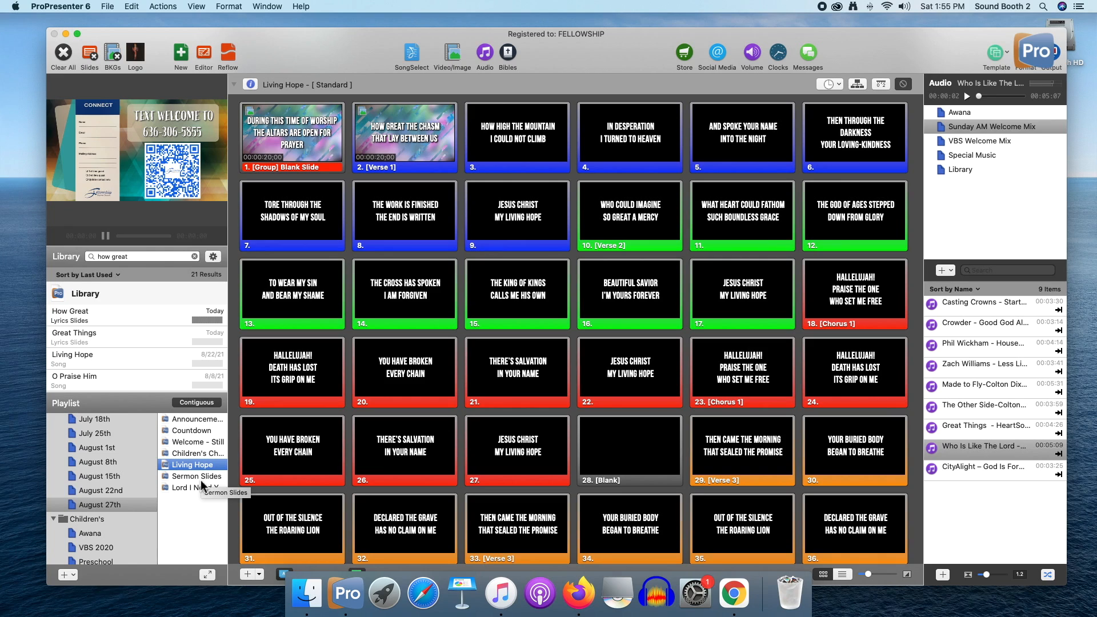
click(198, 490)
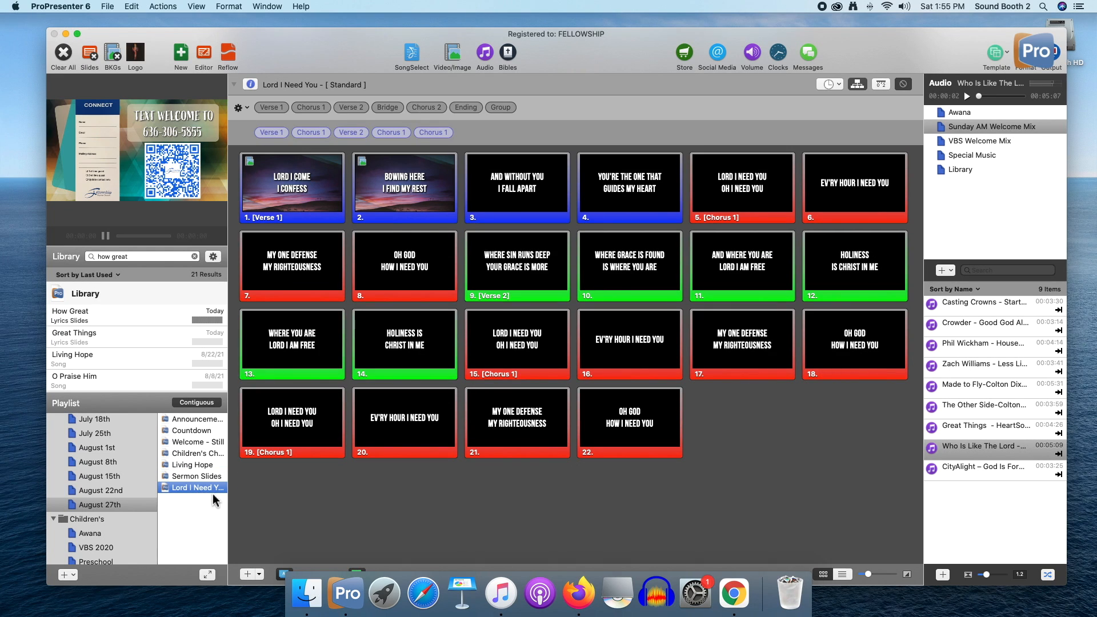
key(BackSpace)
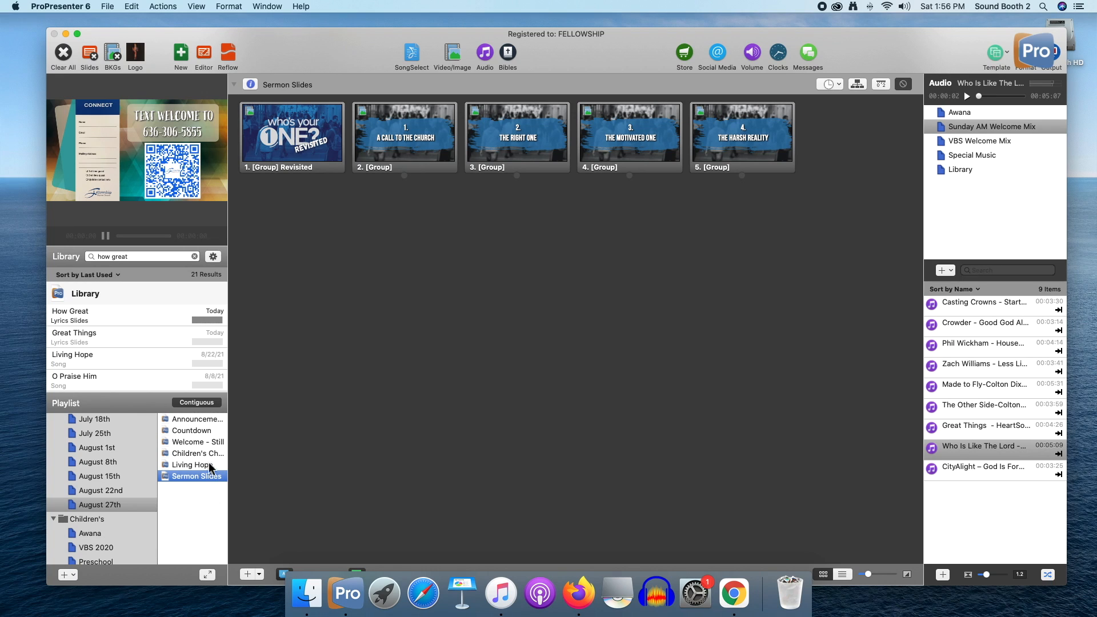
Look through the remaining playlist items from the announcement loop to the sermon slides
click(197, 419)
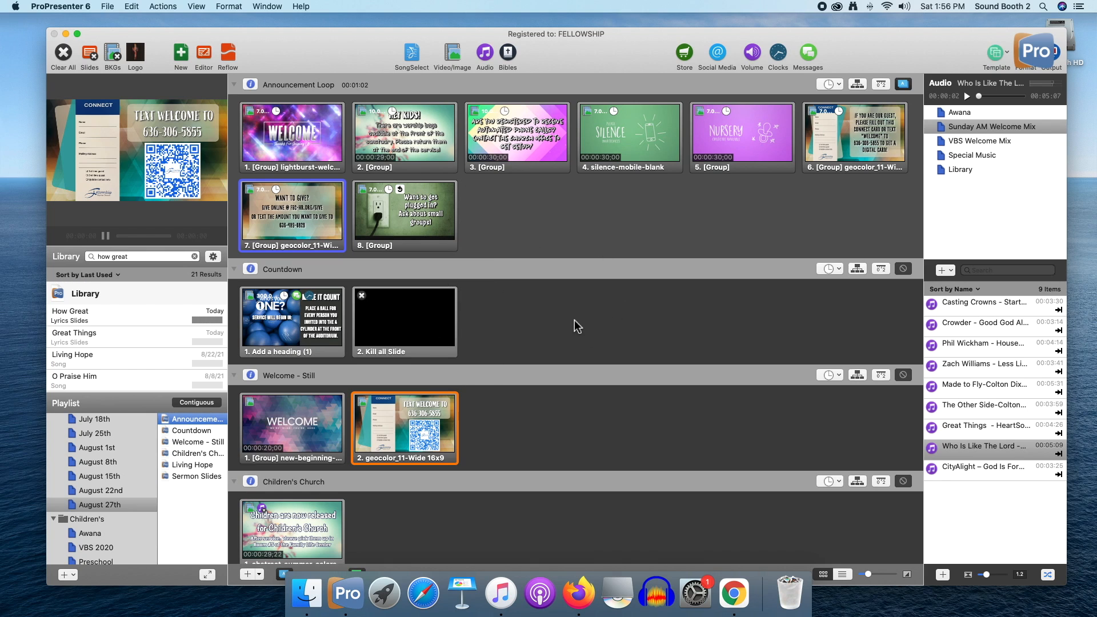
scroll(569, 374, down, 10)
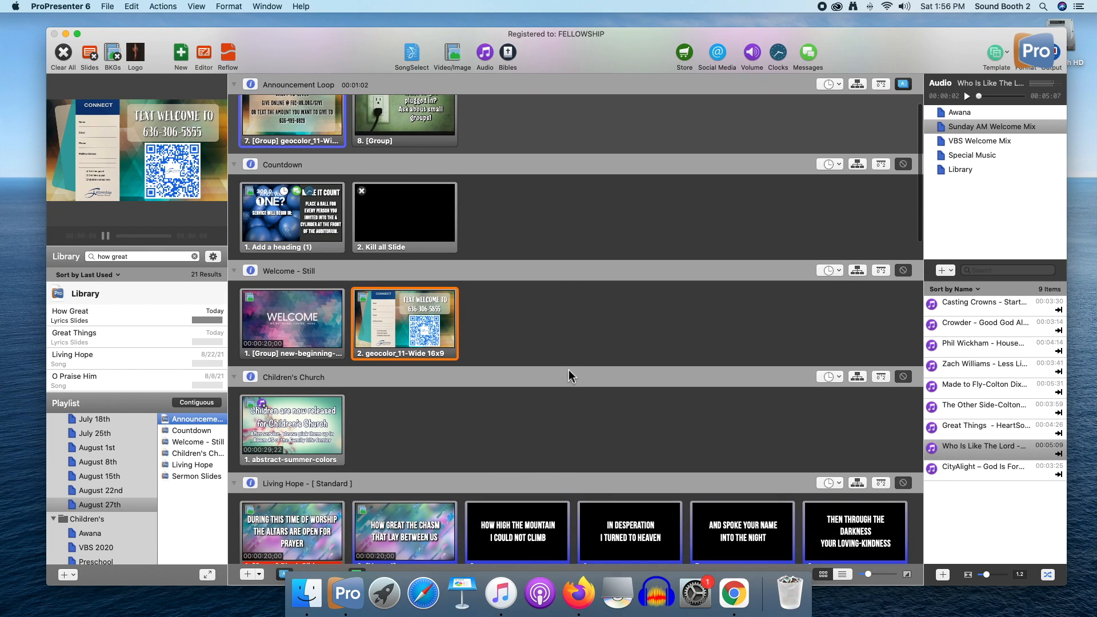
scroll(570, 374, down, 15)
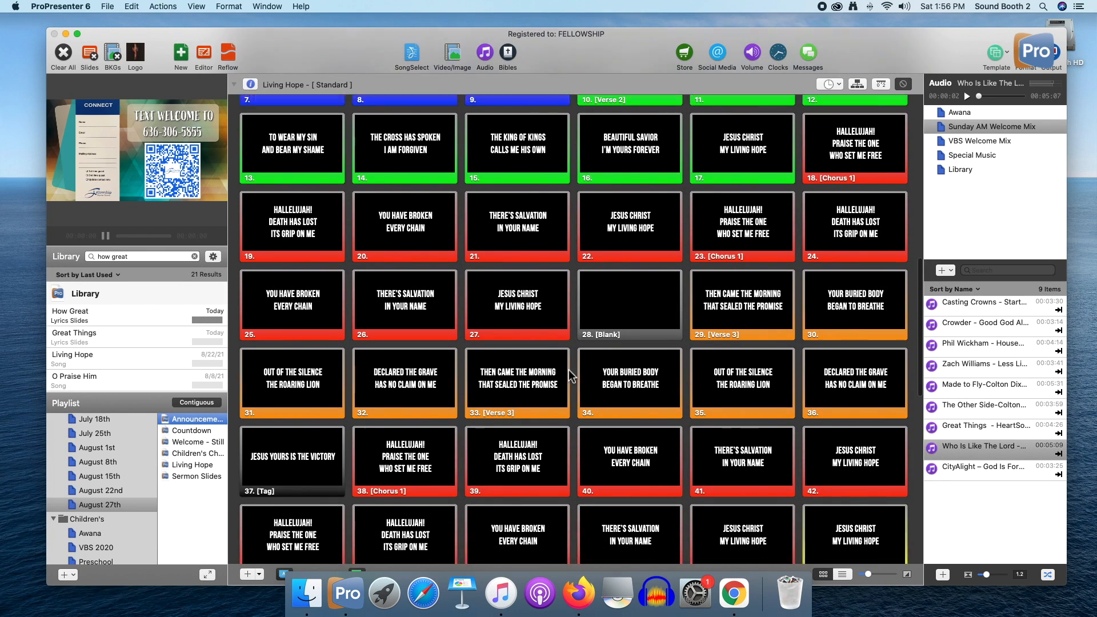
scroll(570, 375, down, 5)
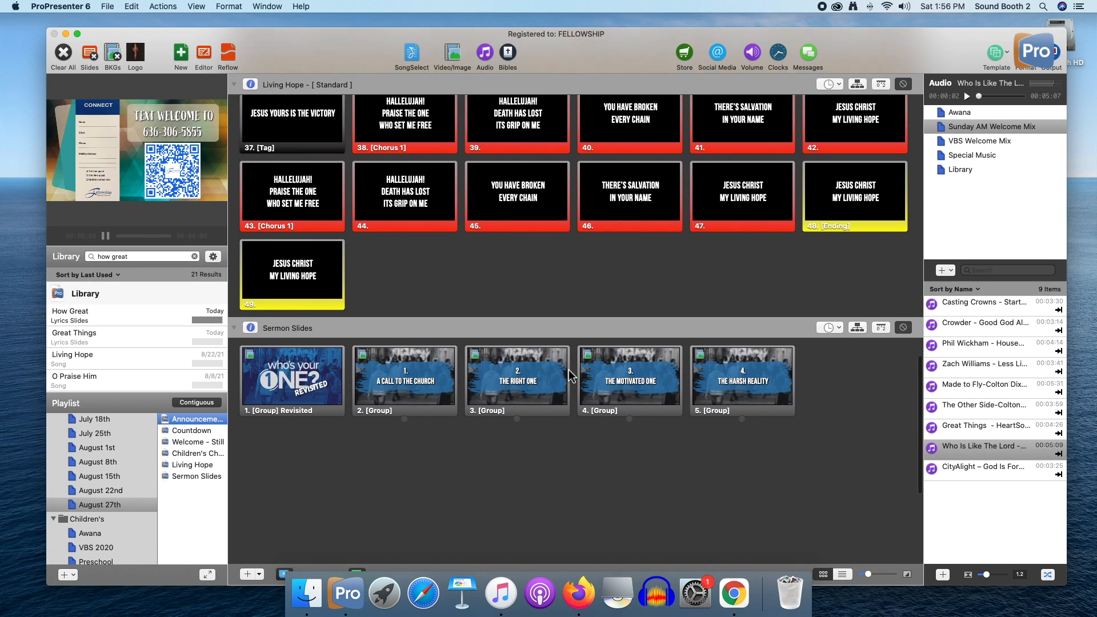
scroll(569, 375, up, 8)
scroll(569, 372, up, 20)
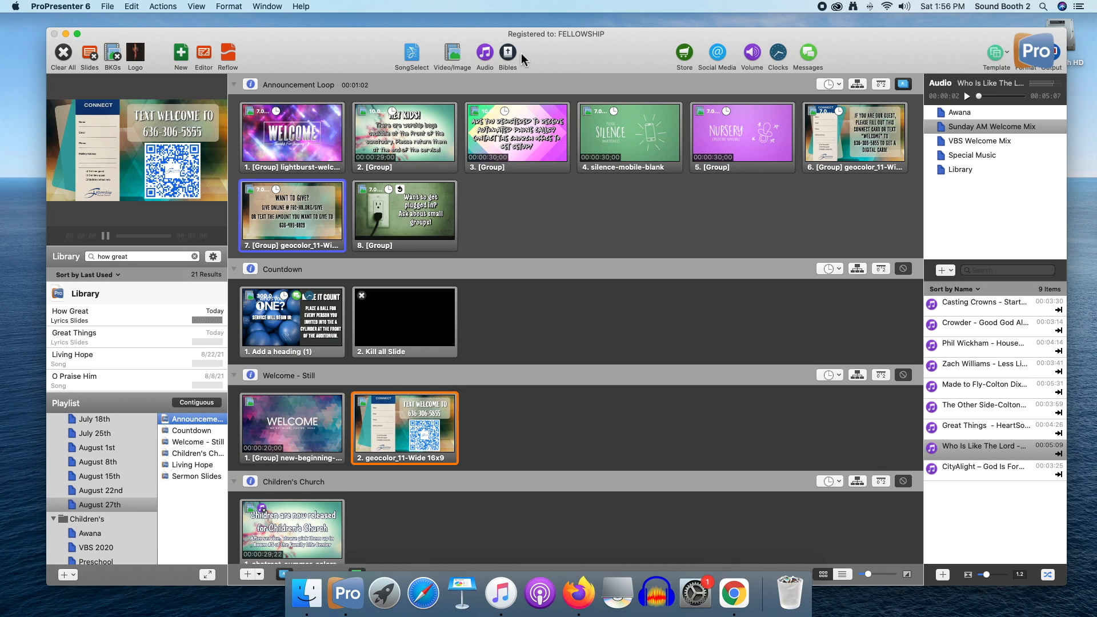
Replace the audio bin with the video/image bin and clear the library search
click(485, 54)
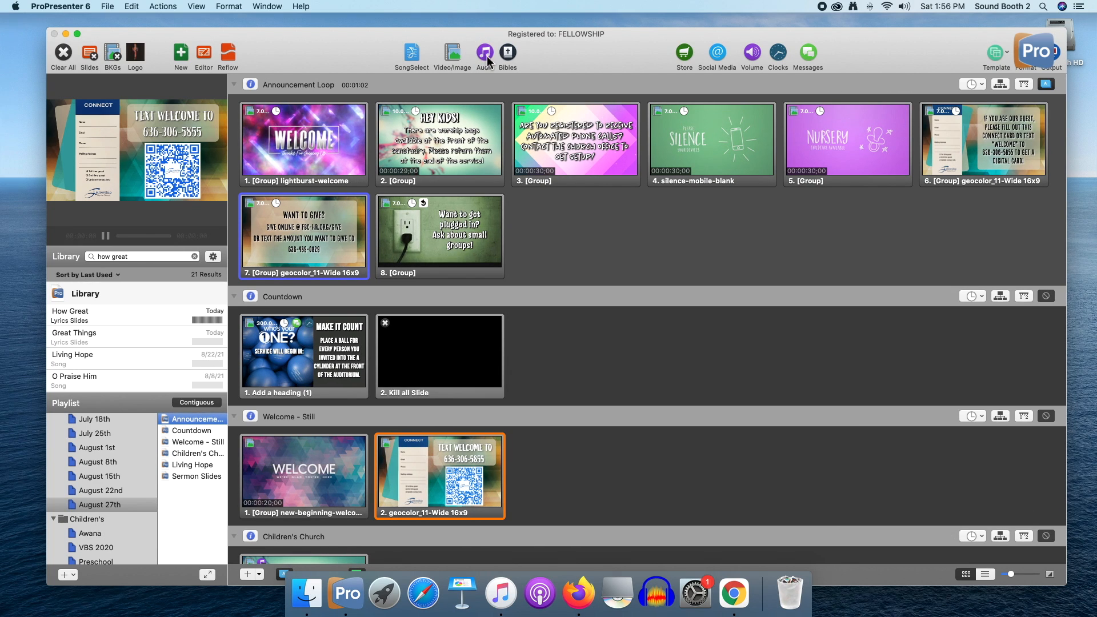
click(485, 54)
click(486, 57)
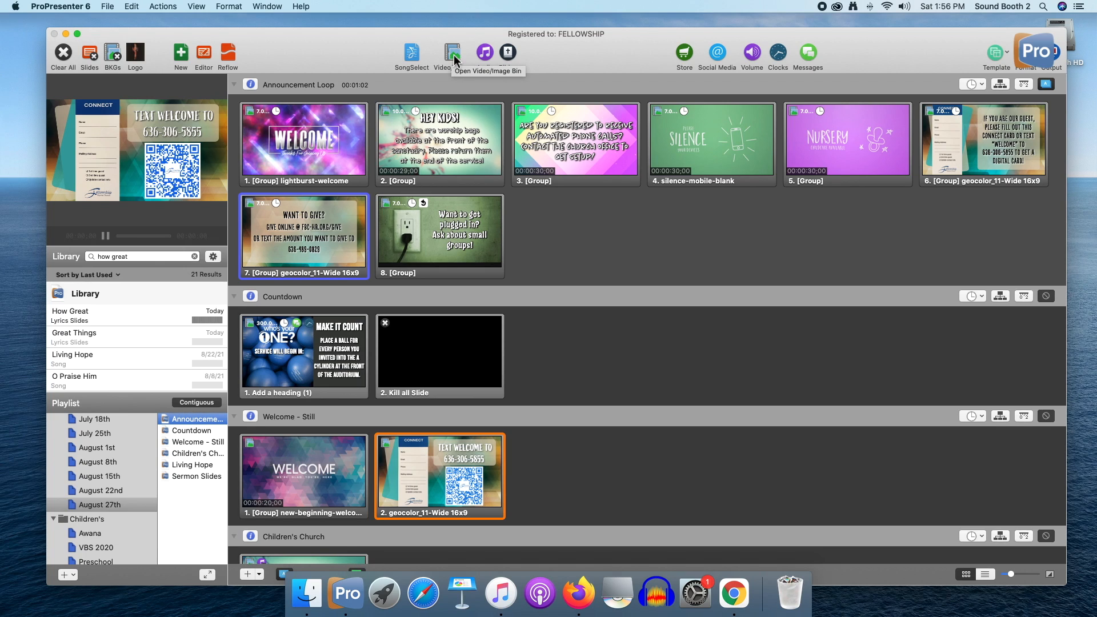
click(454, 54)
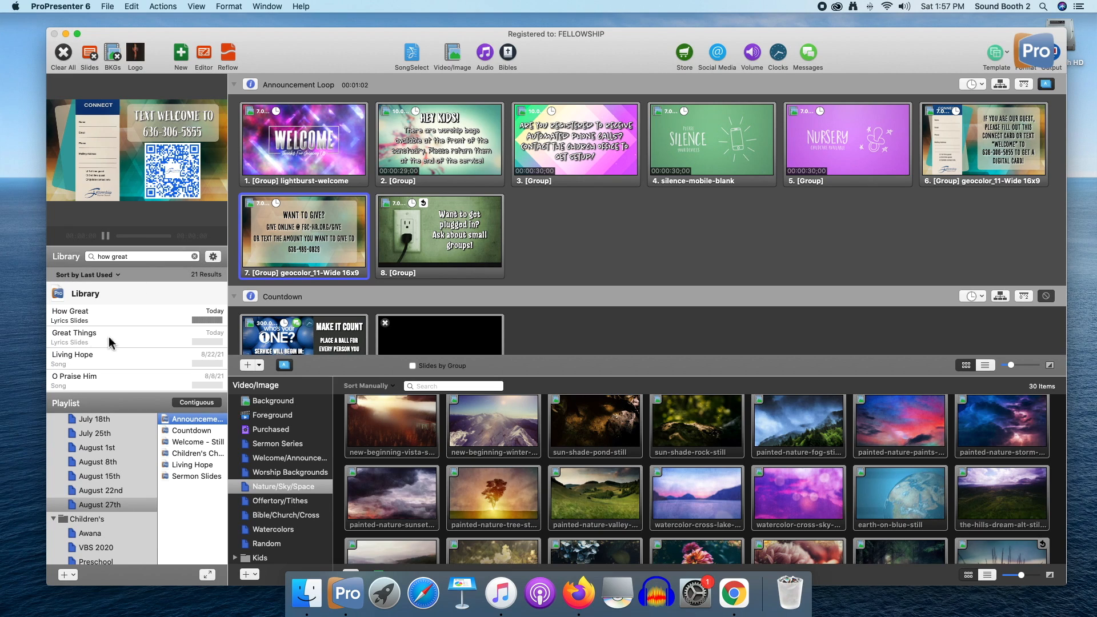
click(194, 259)
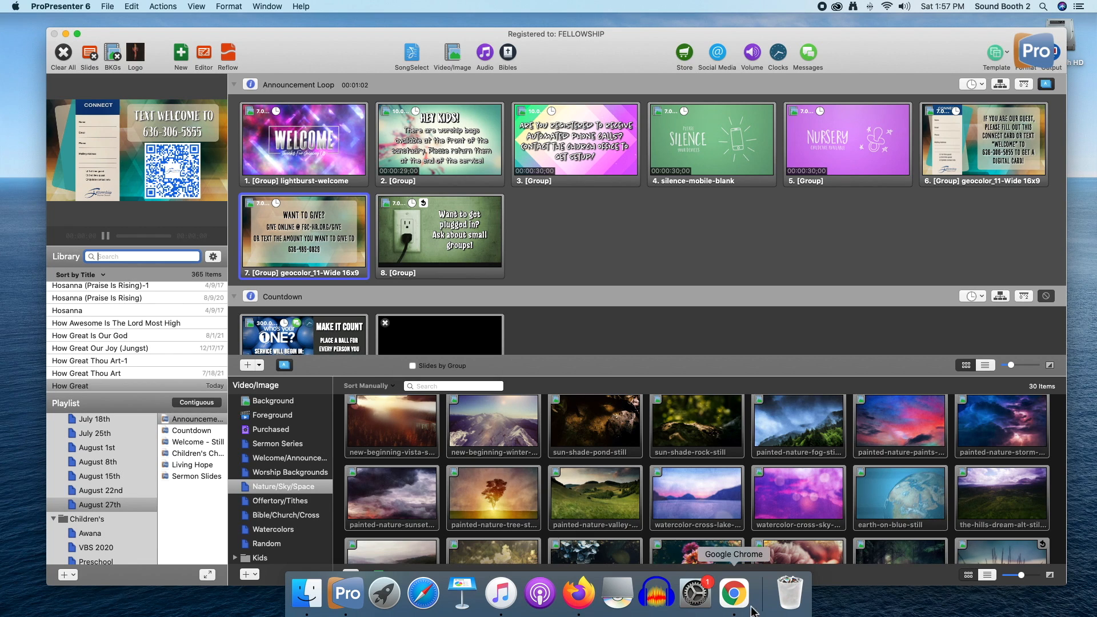
Switch to Chrome and open the order of service of the August 29, 2021 Sunday AM Worship plan in Planning Center
click(734, 594)
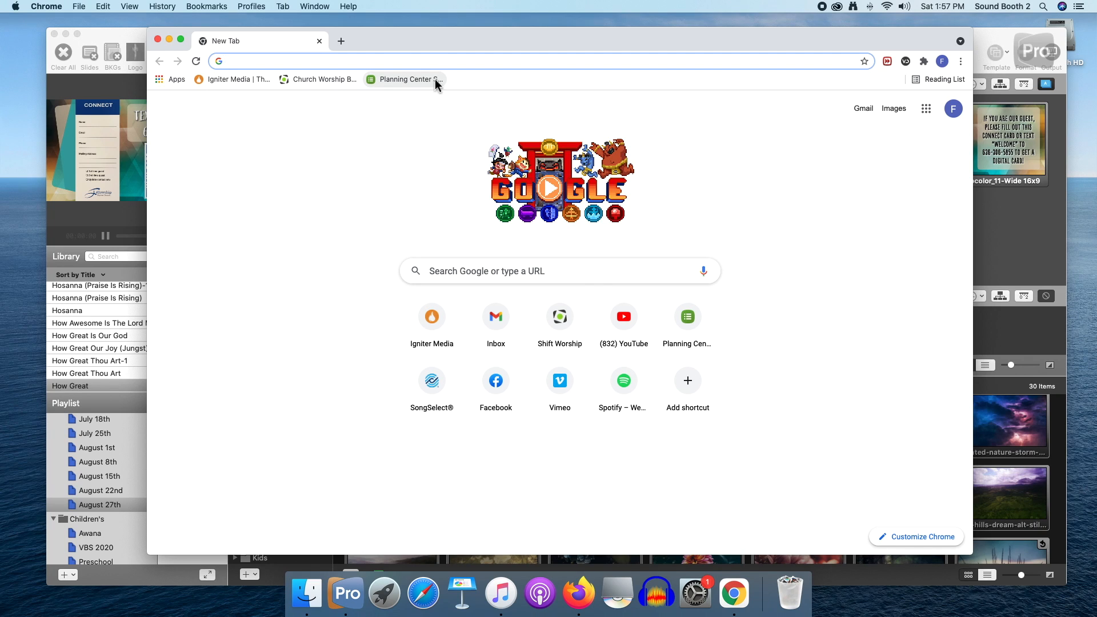
click(416, 79)
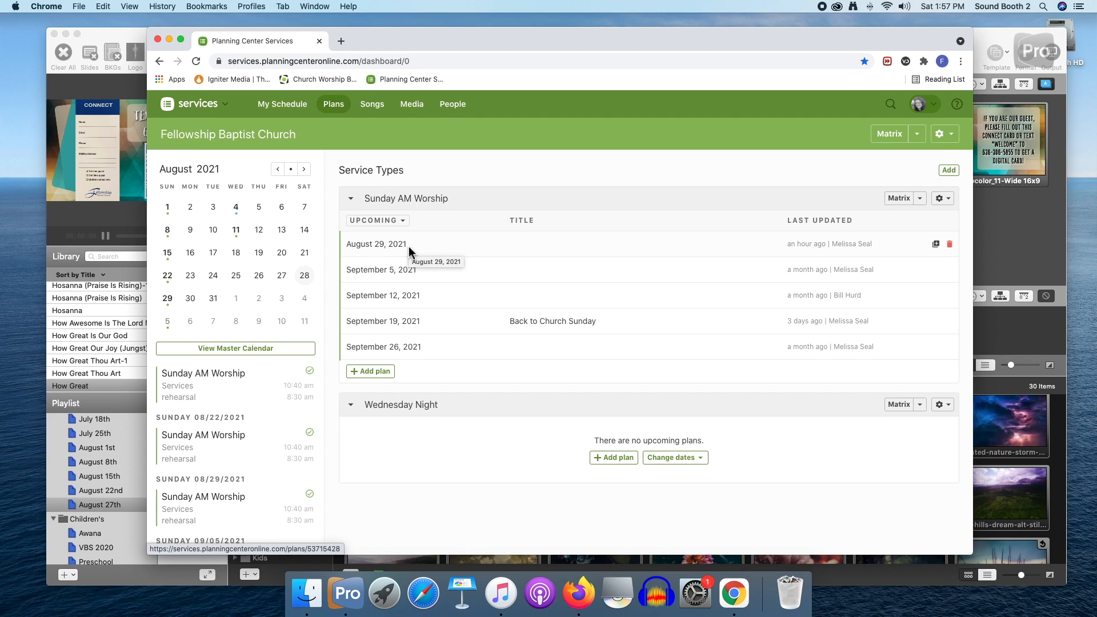
scroll(409, 248, down, 1)
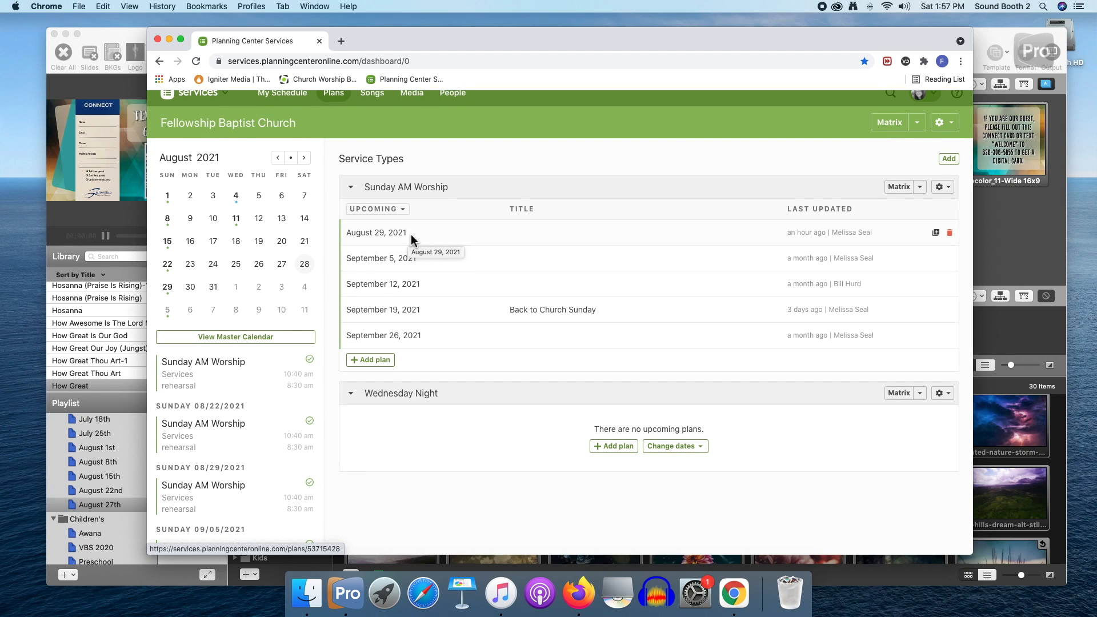
click(412, 237)
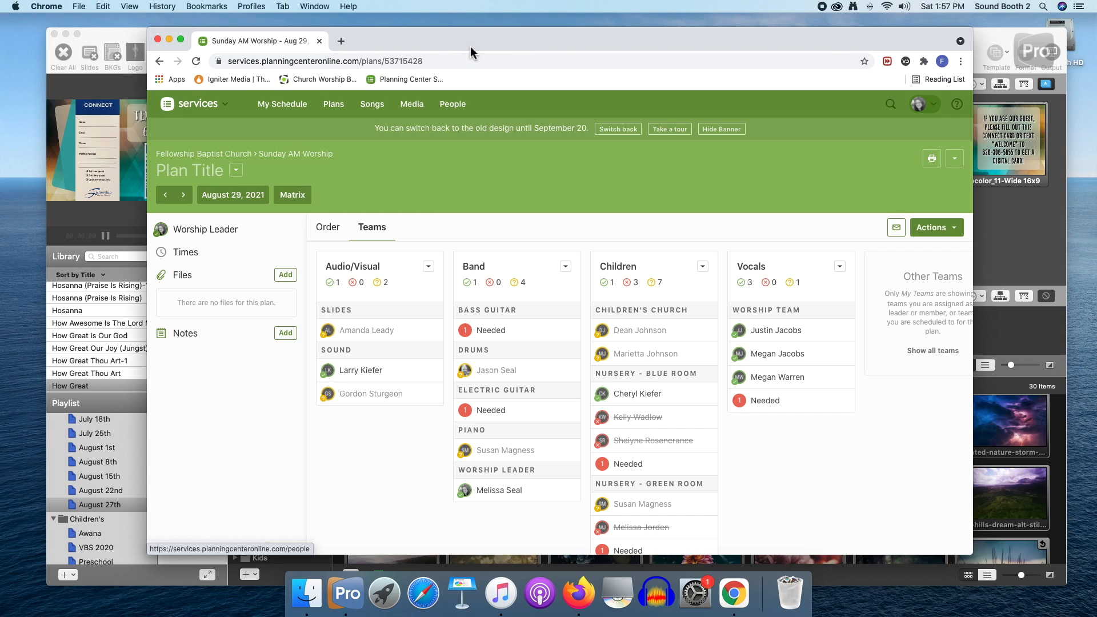
click(329, 228)
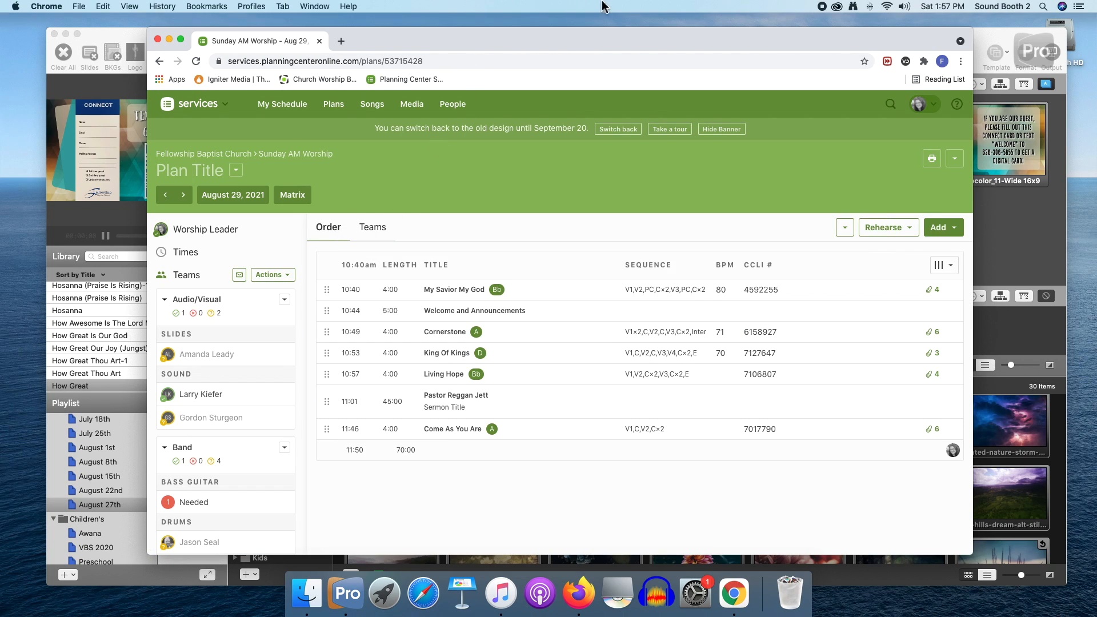
Arrange the Chrome and ProPresenter windows so the plan's order and the playlist are both visible, with the plan in front
drag(546, 50, 665, 61)
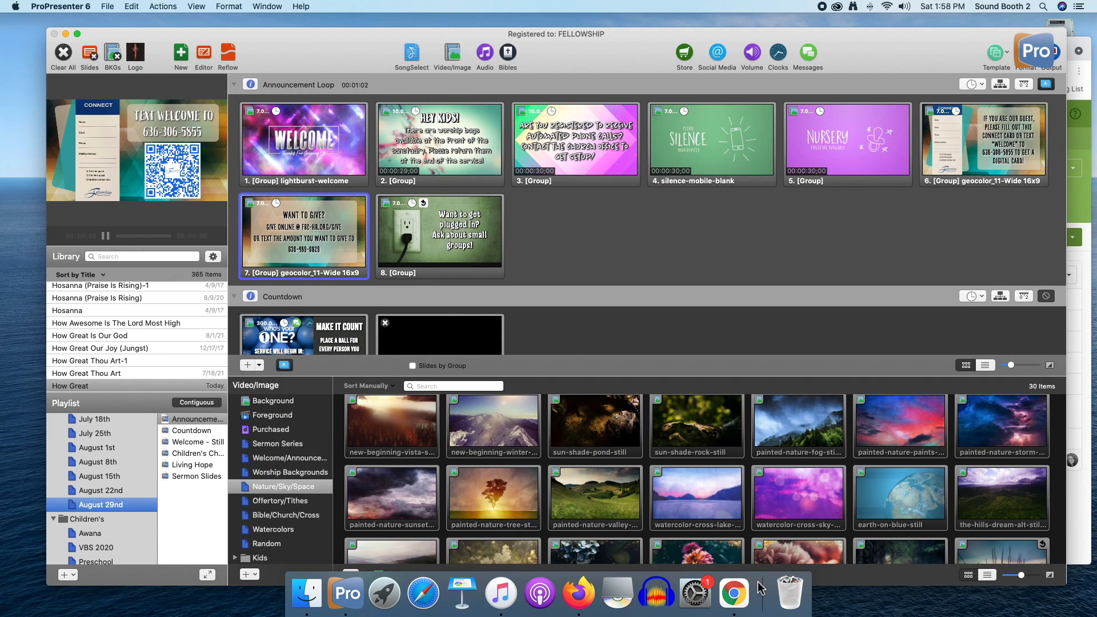
click(734, 592)
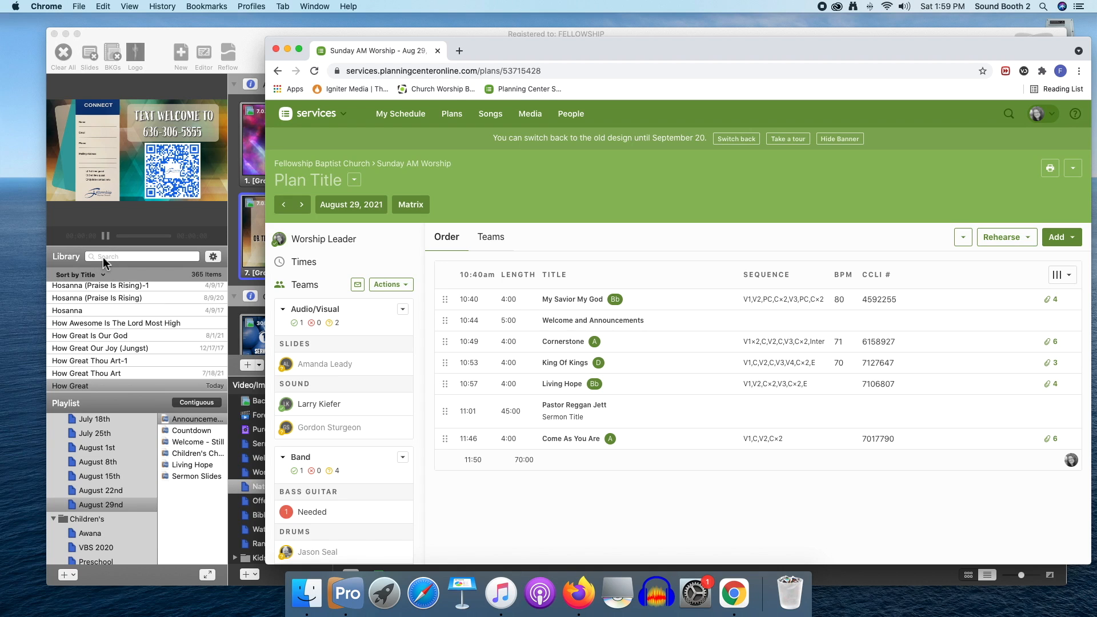
double_click(252, 36)
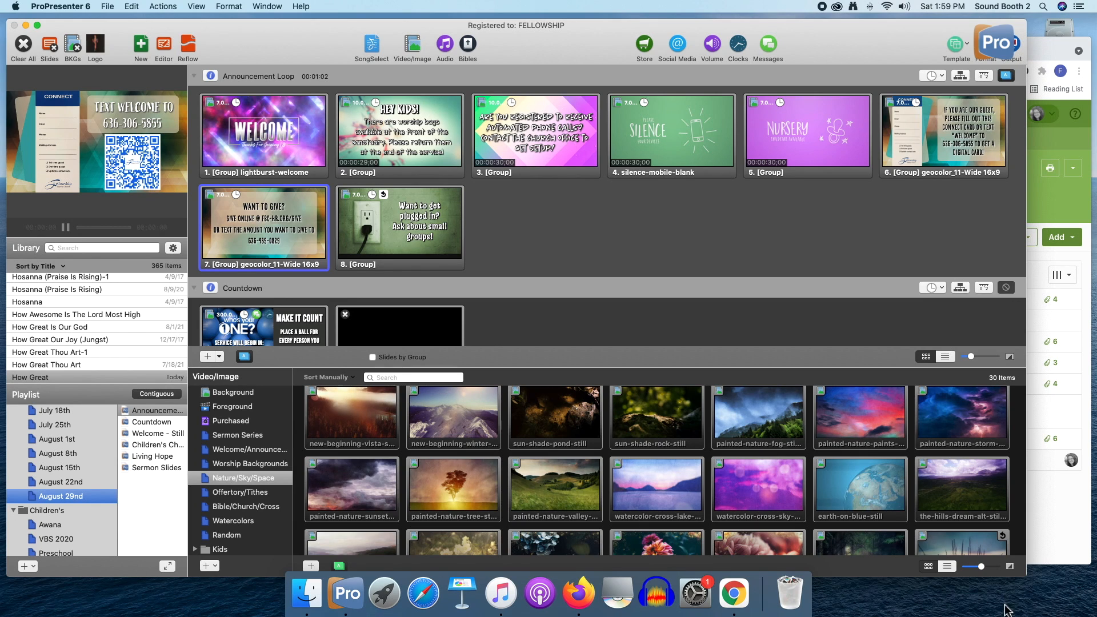
click(1049, 557)
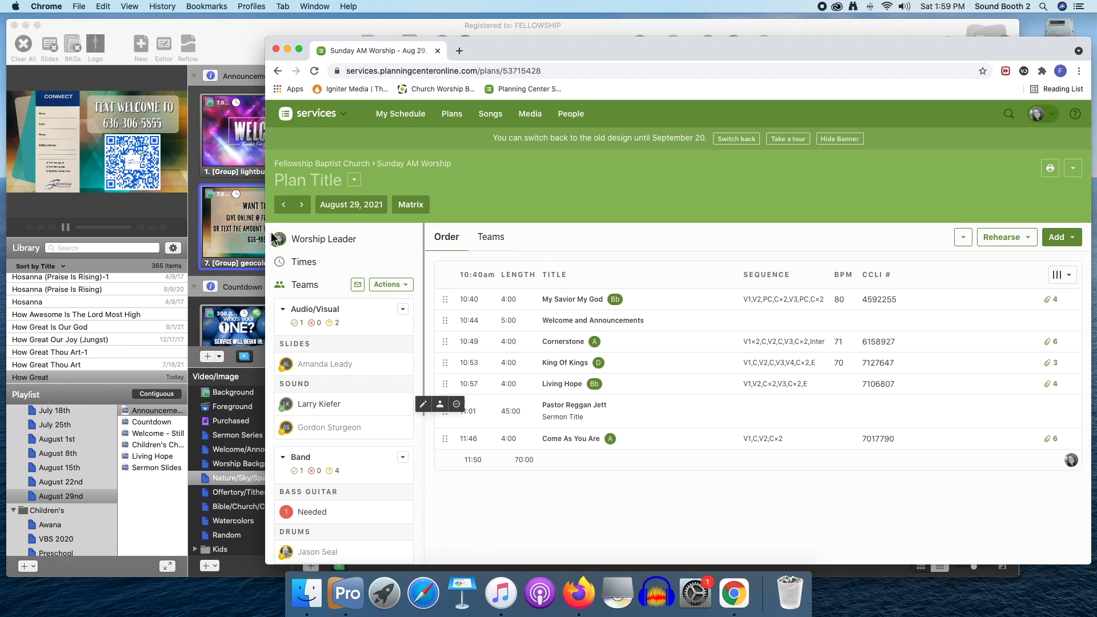
Switch back to ProPresenter, search the library for "My savior my god" and add My Savior My God to the playlist after Countdown
drag(597, 46, 1060, 151)
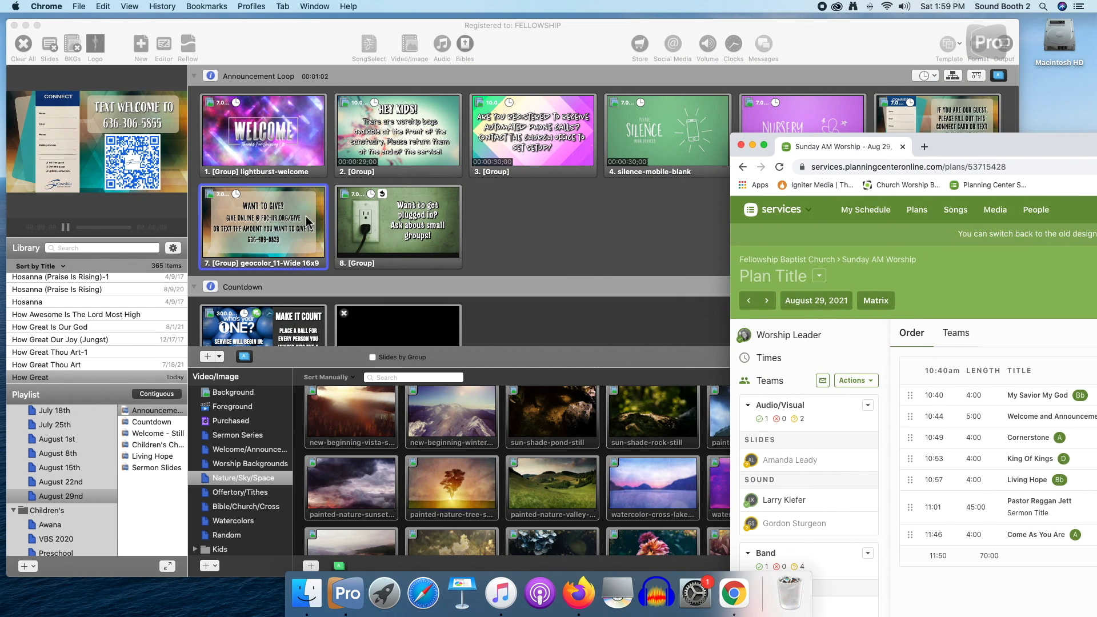
click(78, 247)
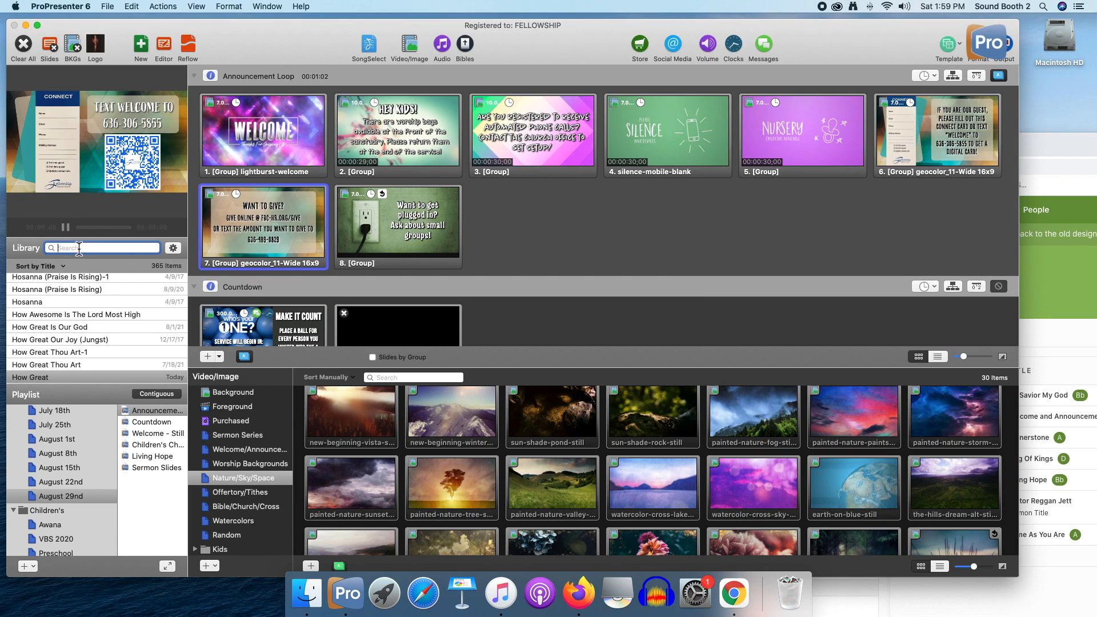
text(My s)
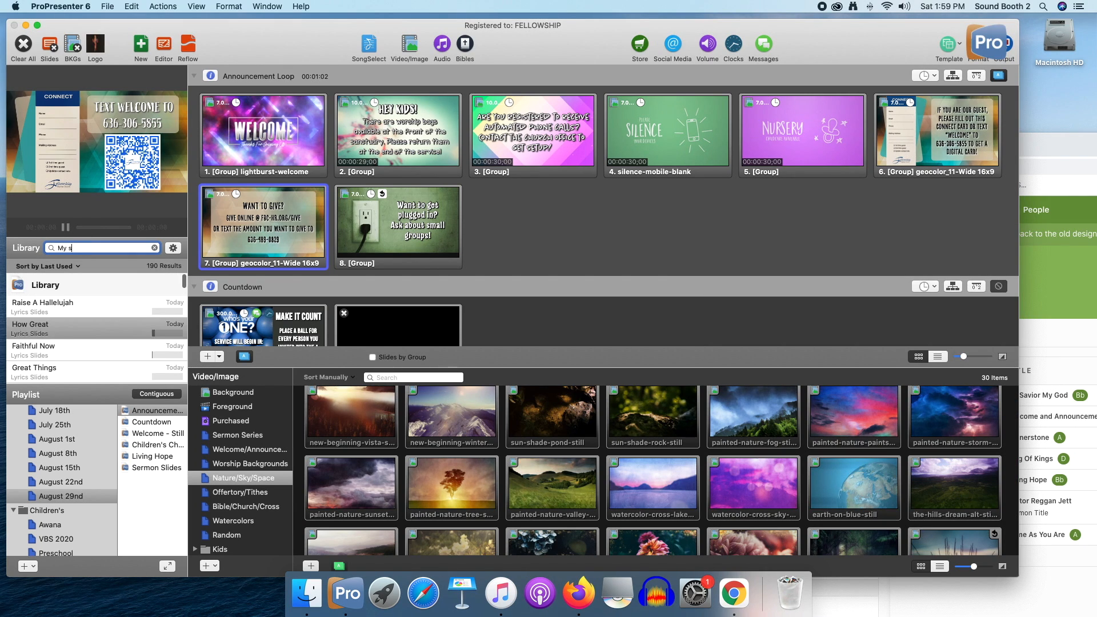
text(avior my god)
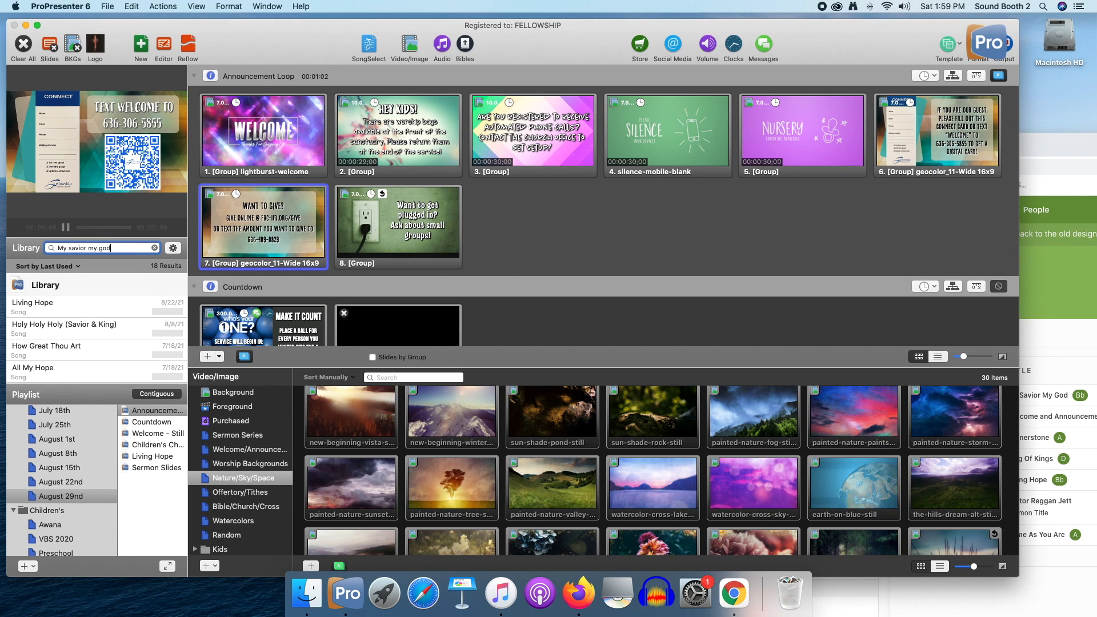
scroll(82, 316, down, 3)
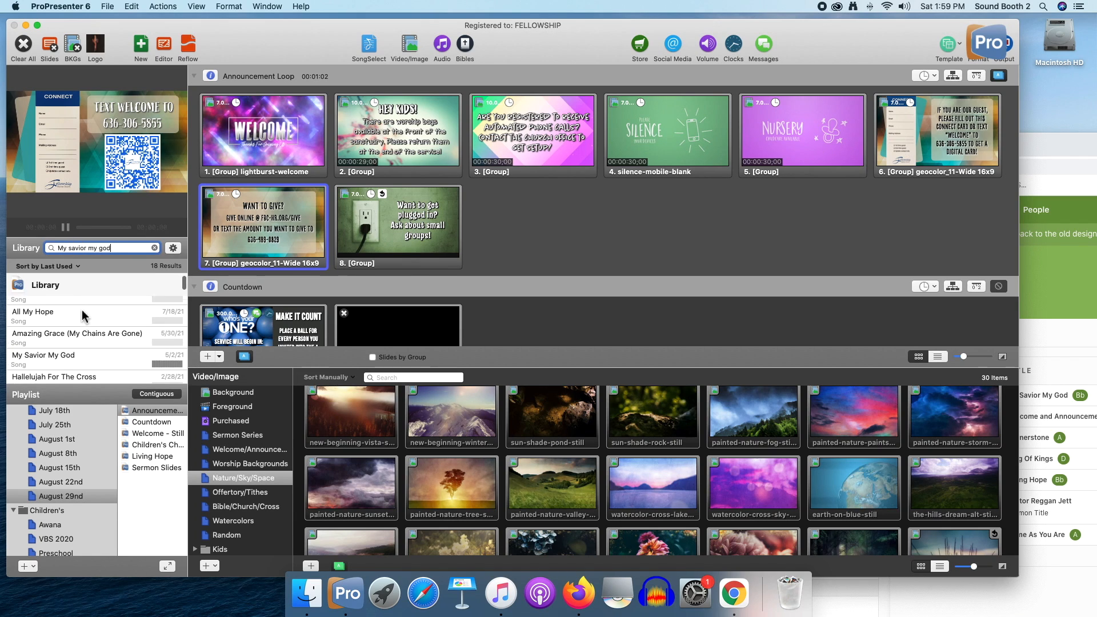
click(88, 327)
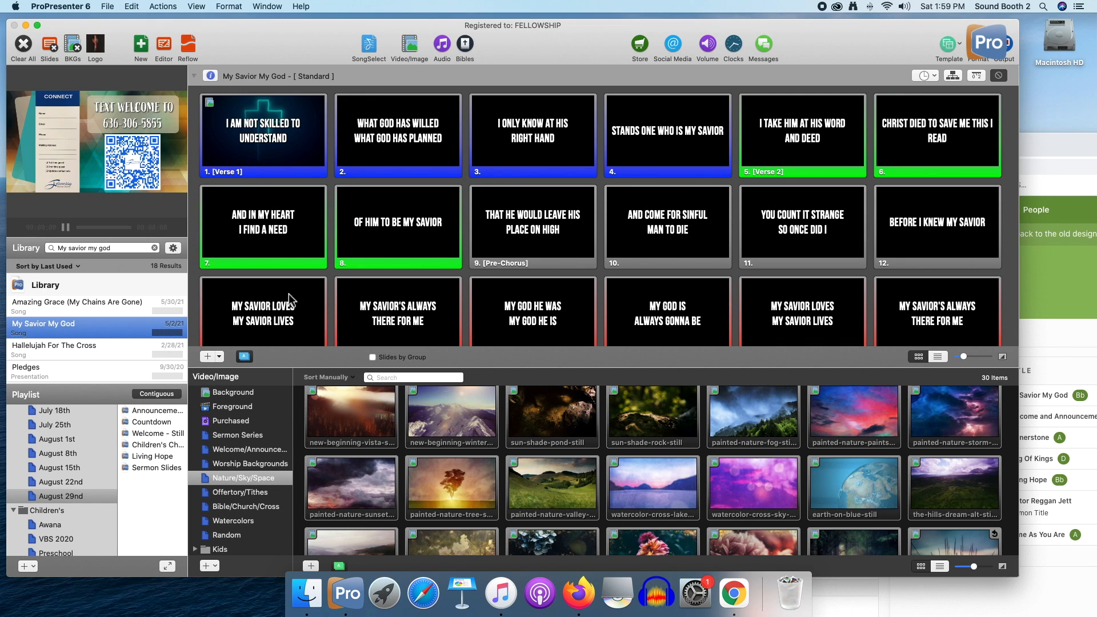
drag(60, 334, 155, 438)
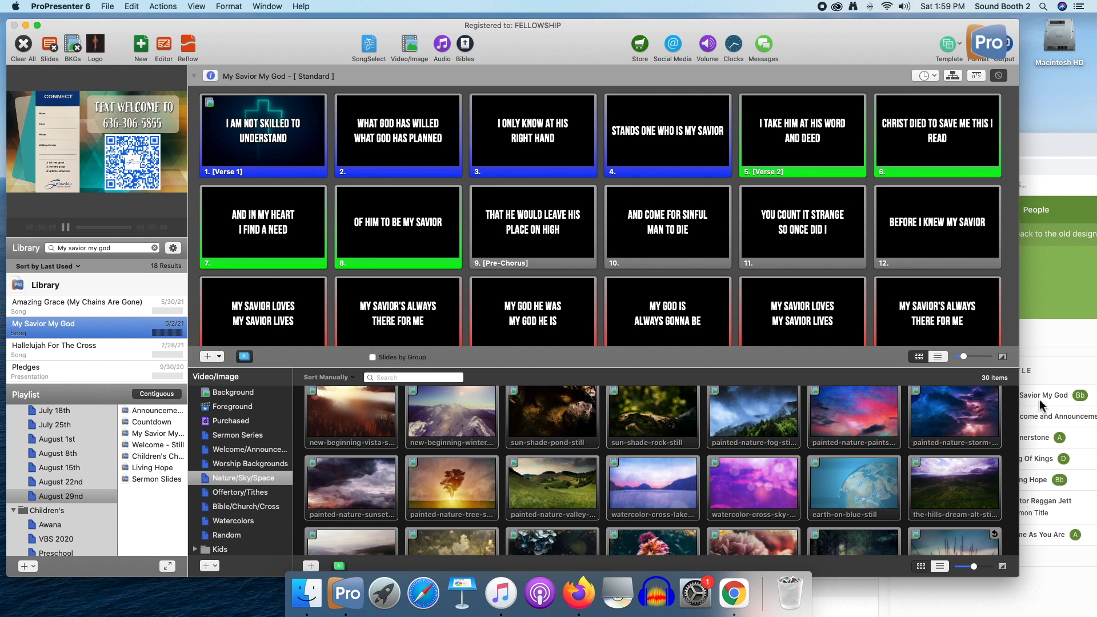
Check the item following the first song in the Planning Center order and view the playlist's Welcome - Still slides
click(1040, 405)
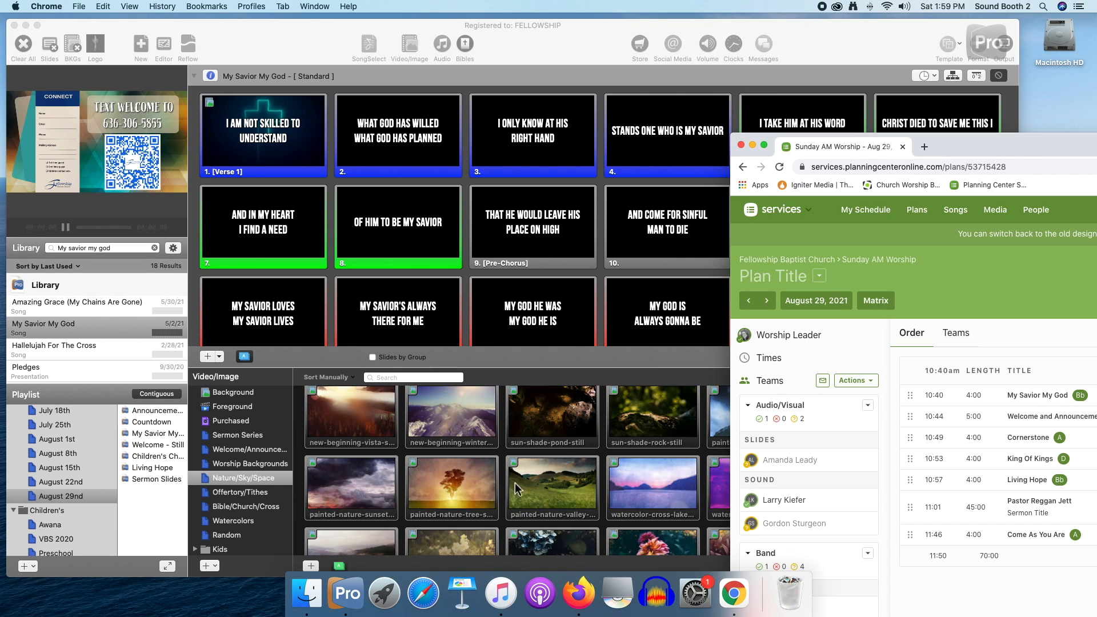
click(151, 455)
click(158, 446)
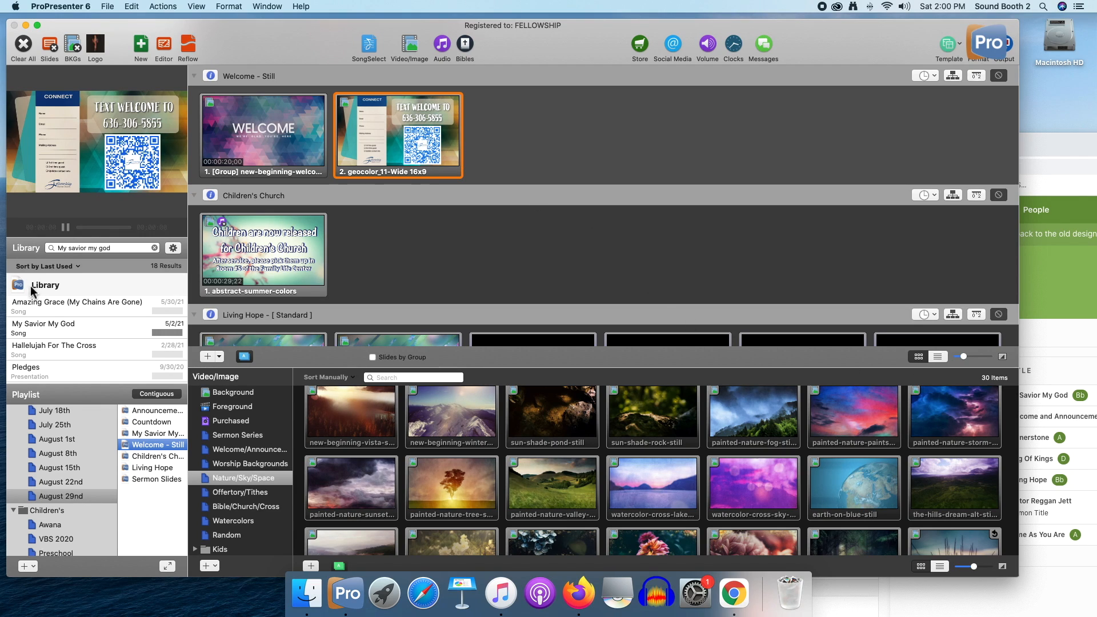
click(55, 250)
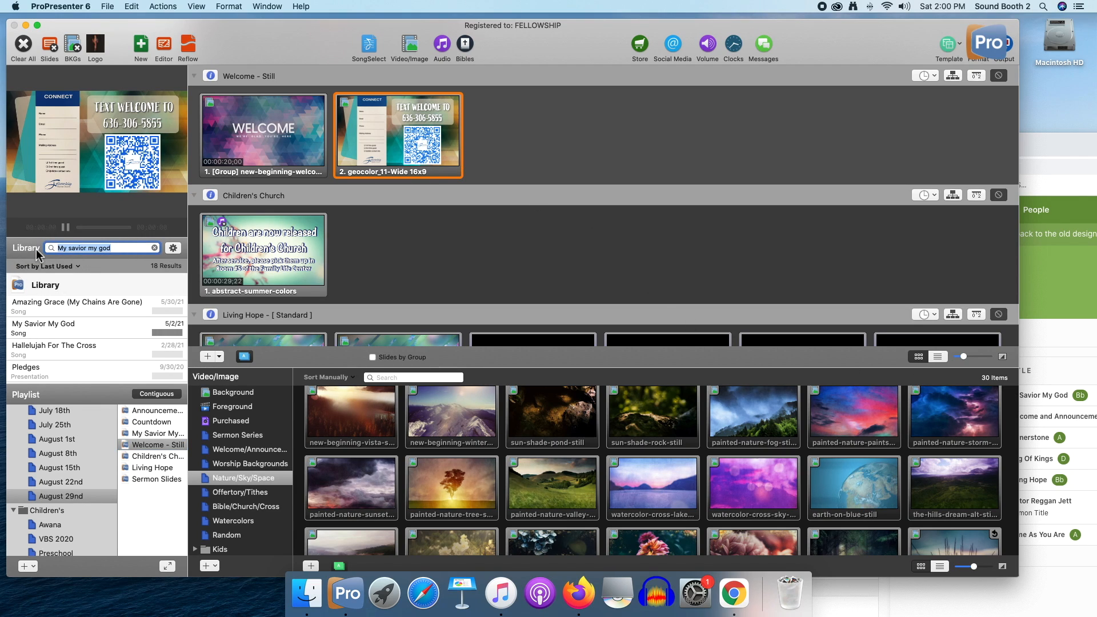
click(1074, 349)
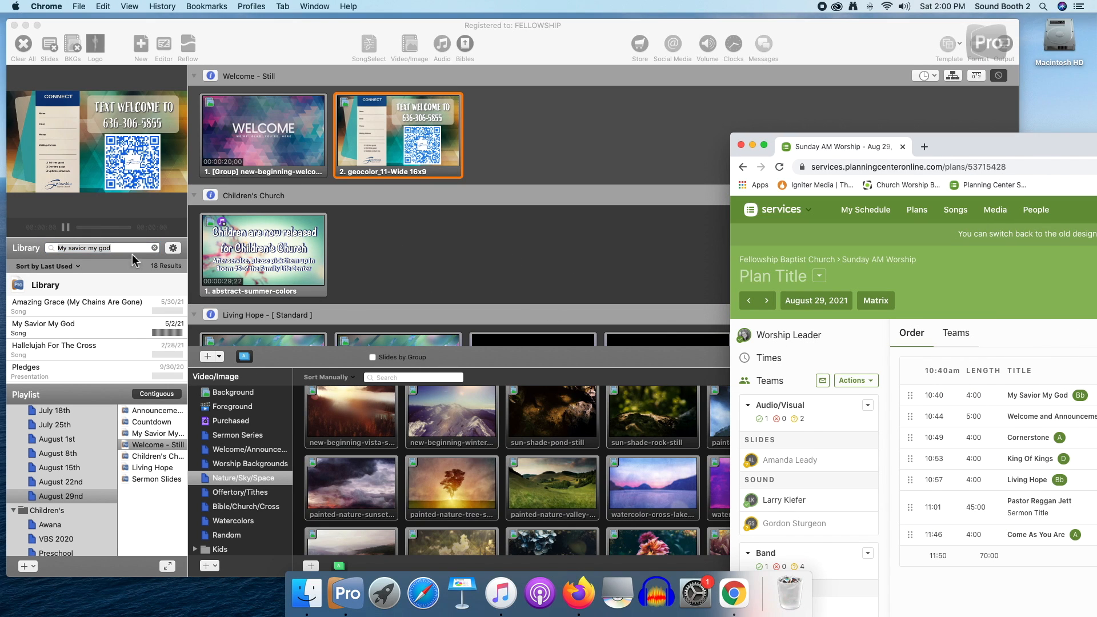
key(n)
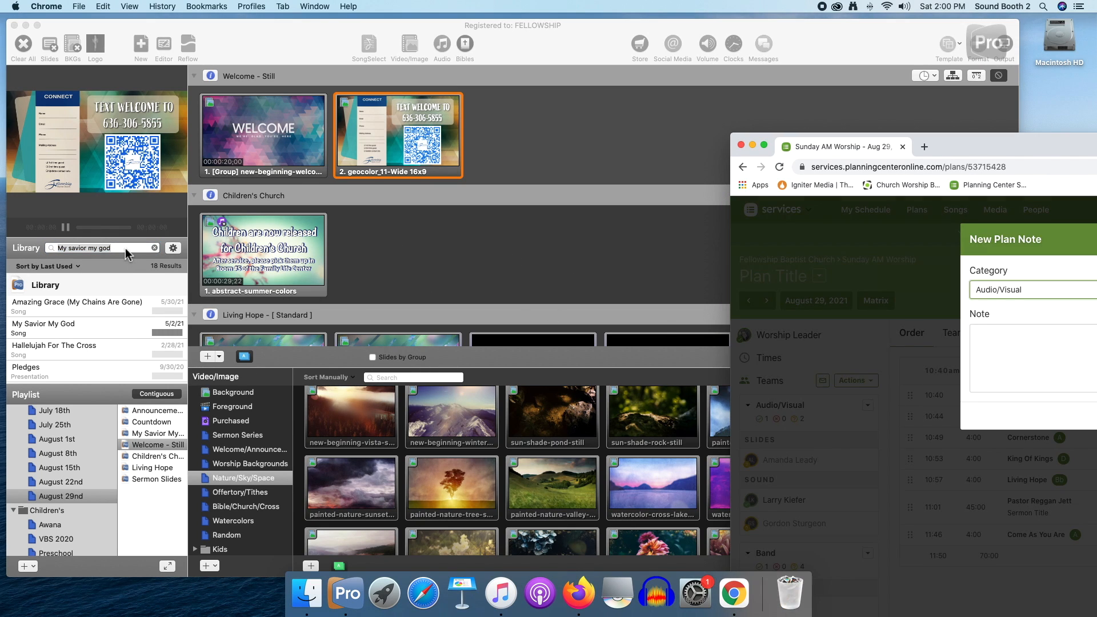
drag(1031, 151, 727, 178)
click(950, 443)
drag(811, 174, 1064, 154)
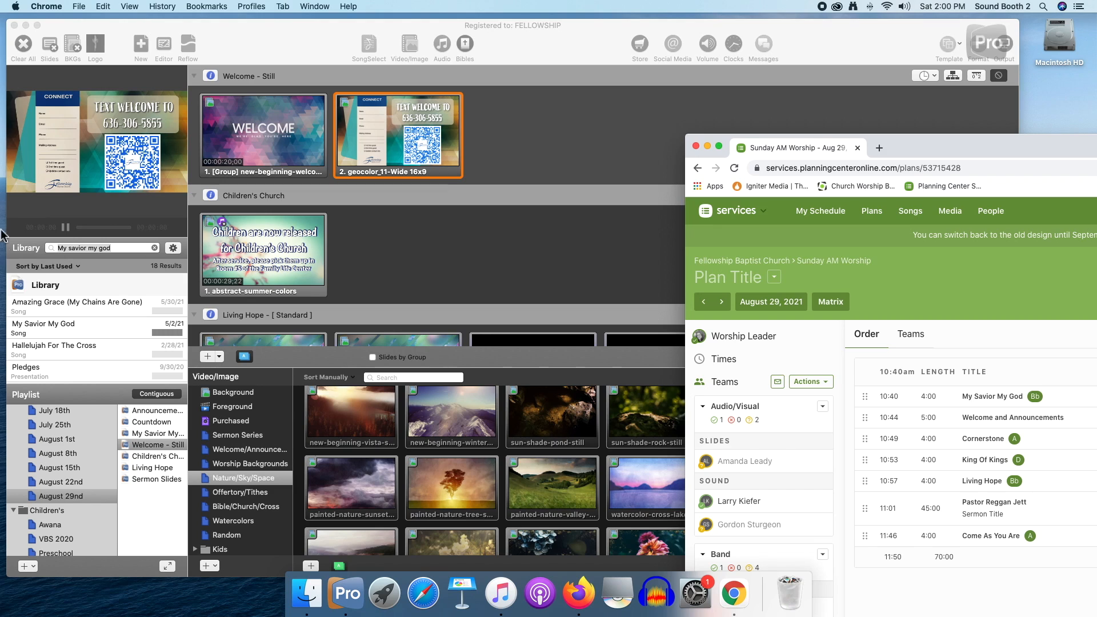
Search the ProPresenter library for "cornerstone" and look over the matching songs
click(144, 249)
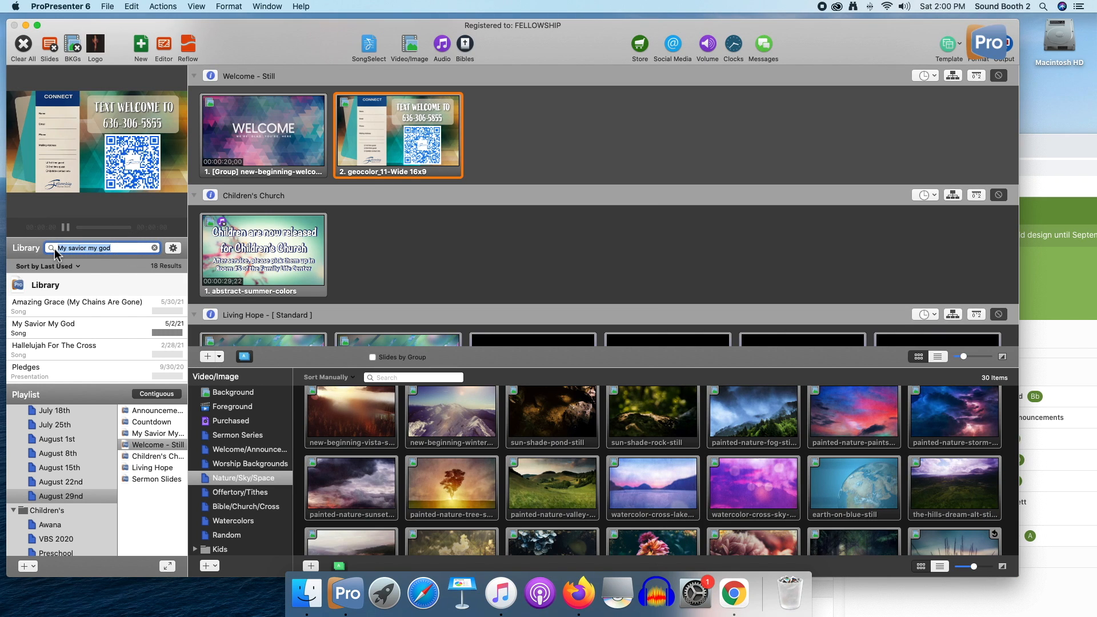
text(cornerstone)
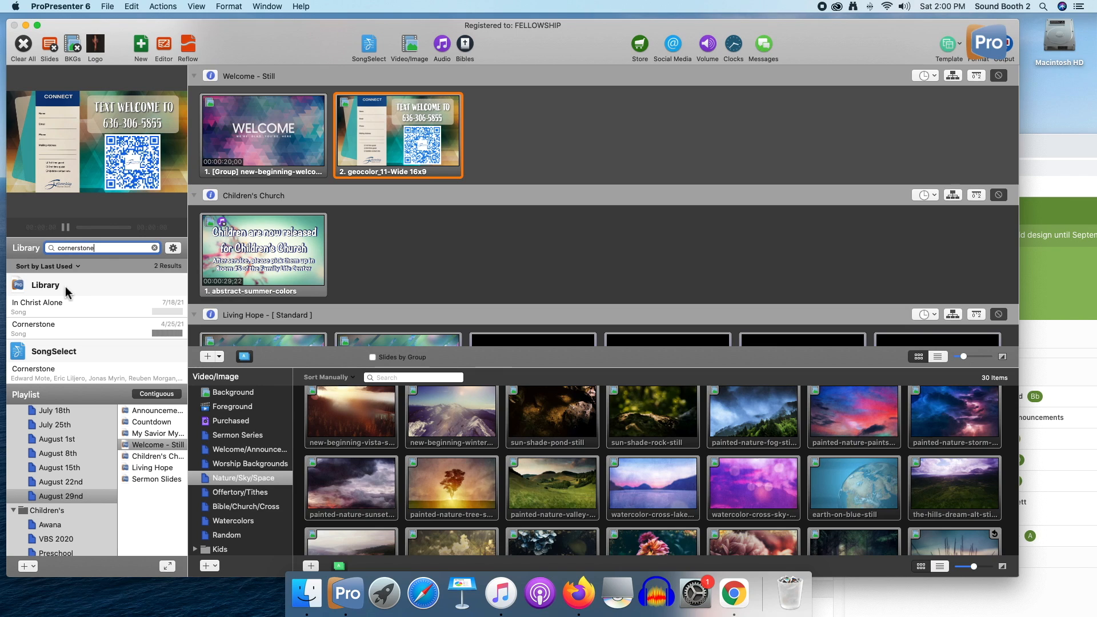
scroll(133, 342, down, 1)
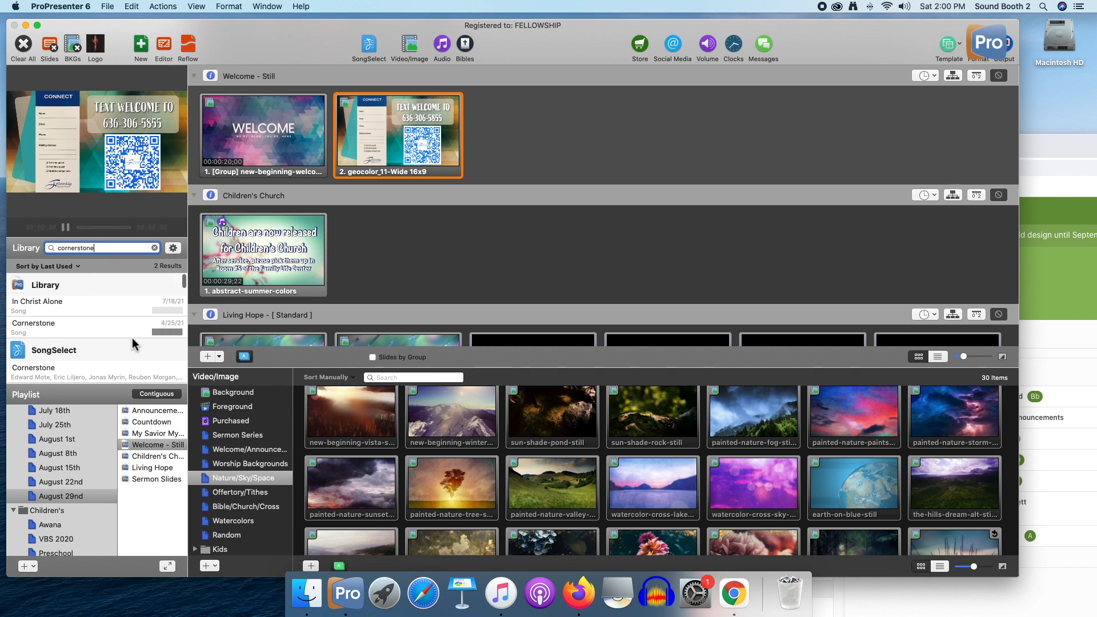
Find Cornerstone in the library by the plan's CCLI number 6158927 and add it to the playlist between Welcome - Still and Children's Church
click(1061, 156)
drag(1061, 158, 592, 117)
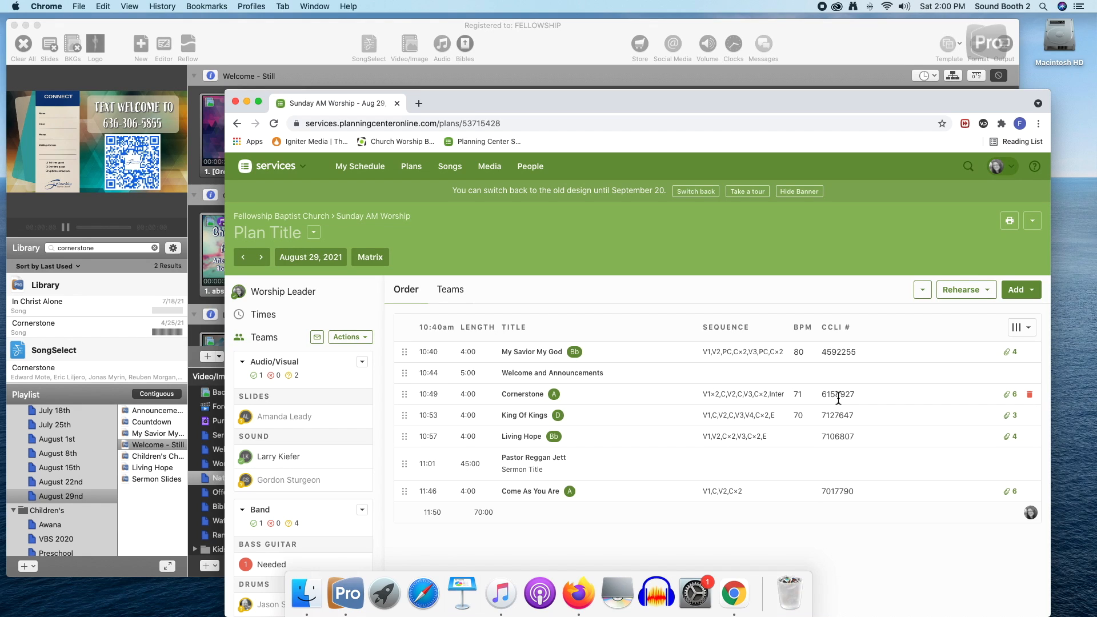
double_click(839, 398)
key(super+c)
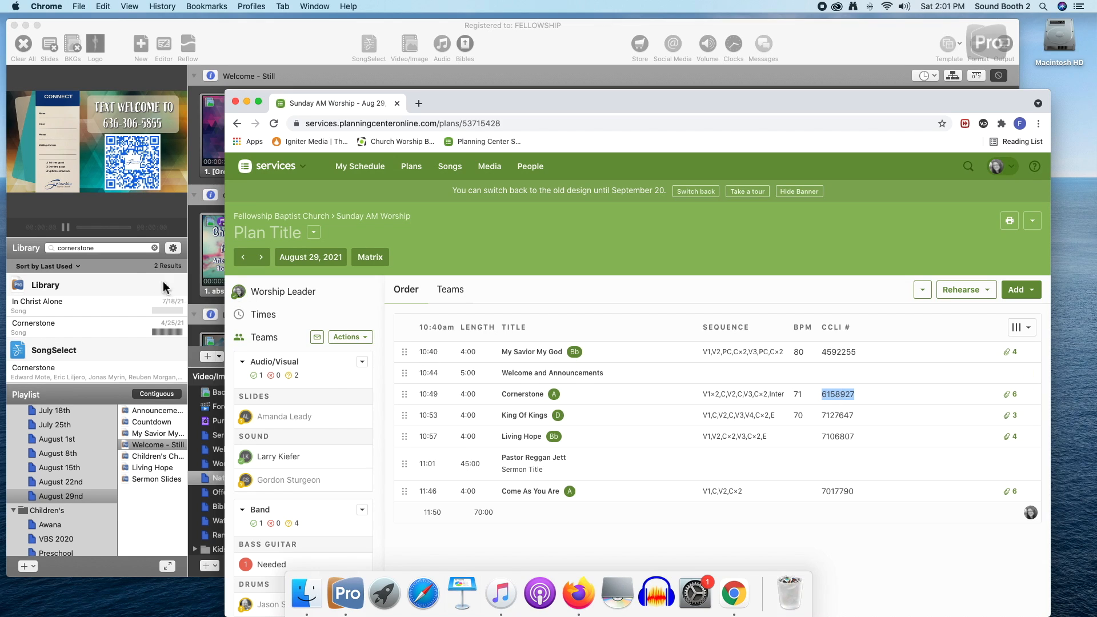
click(122, 249)
click(154, 247)
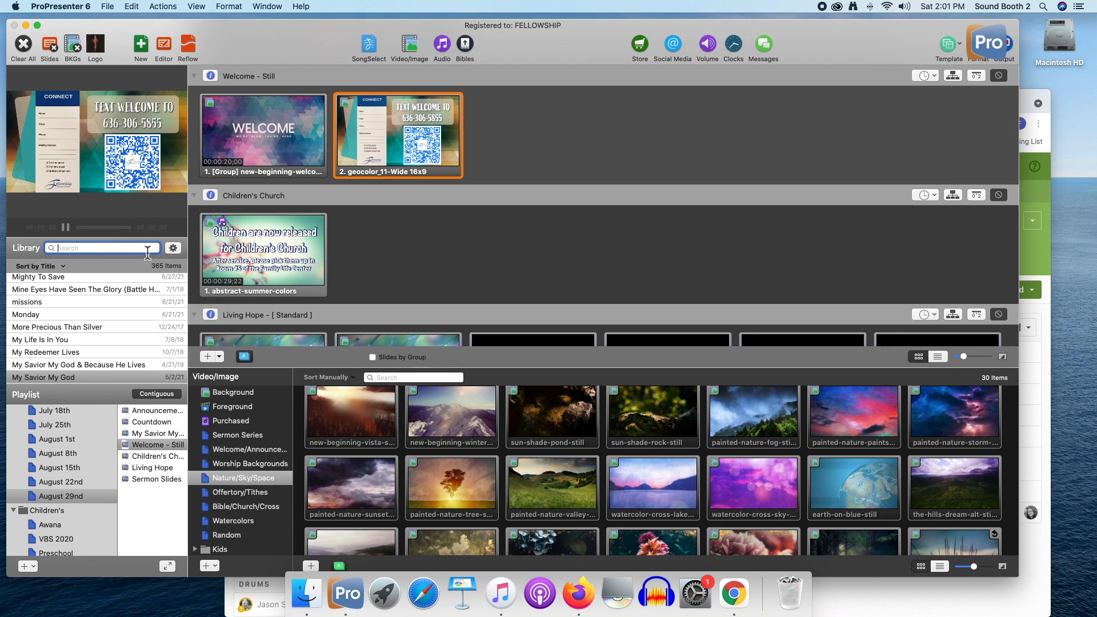
key(super+v)
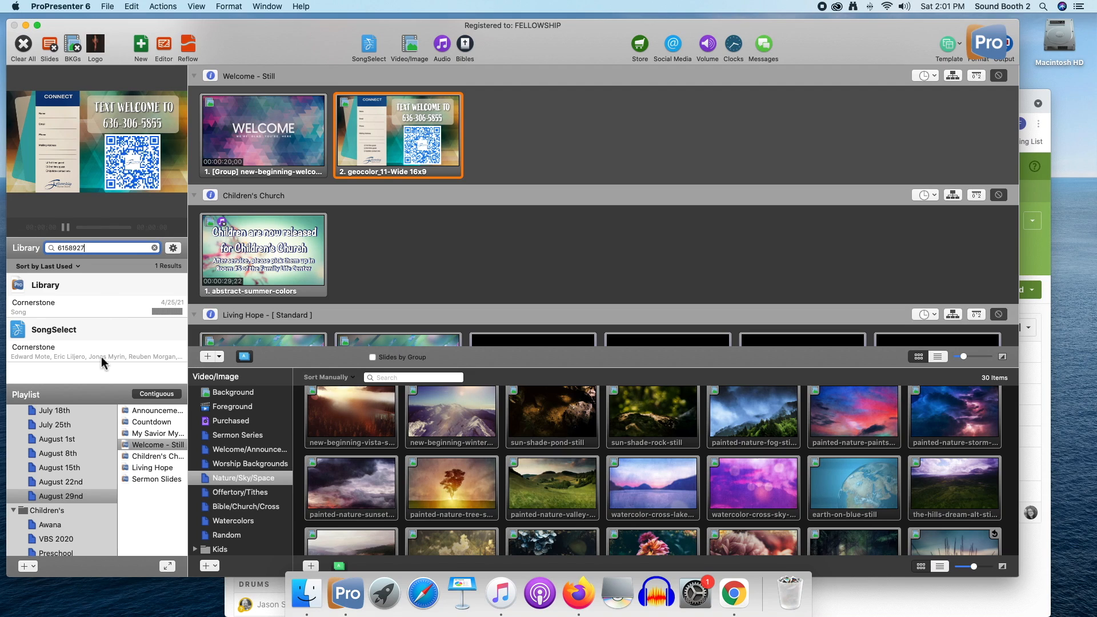
click(103, 310)
drag(103, 311, 151, 457)
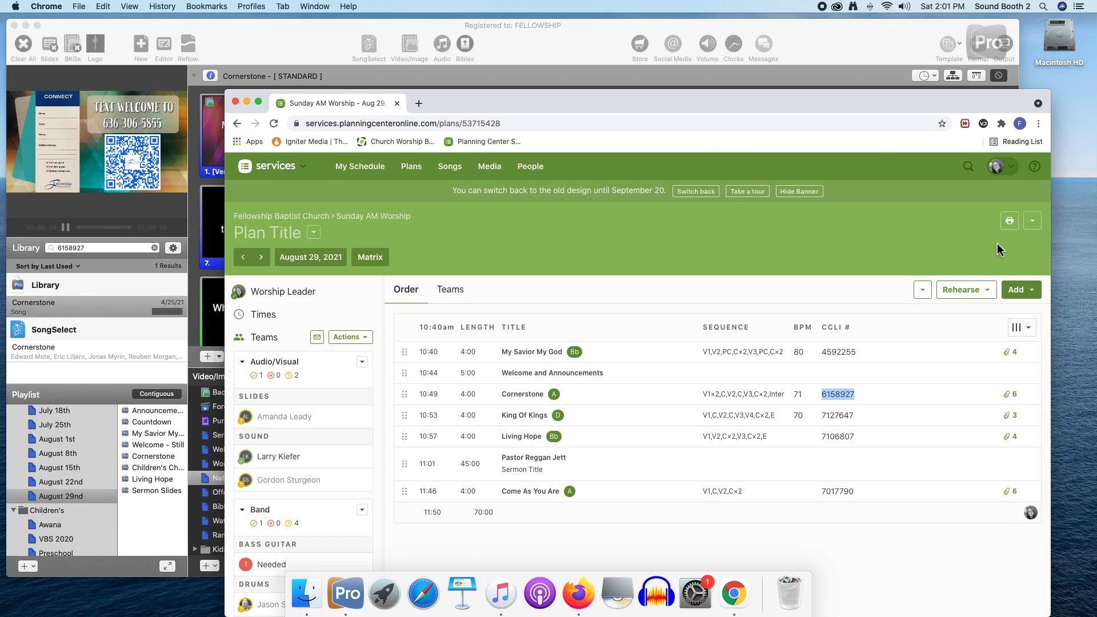
Find King Of Kings in the library by the plan's CCLI number 7127647 and add it to the playlist before Living Hope
click(1035, 256)
drag(643, 106, 774, 102)
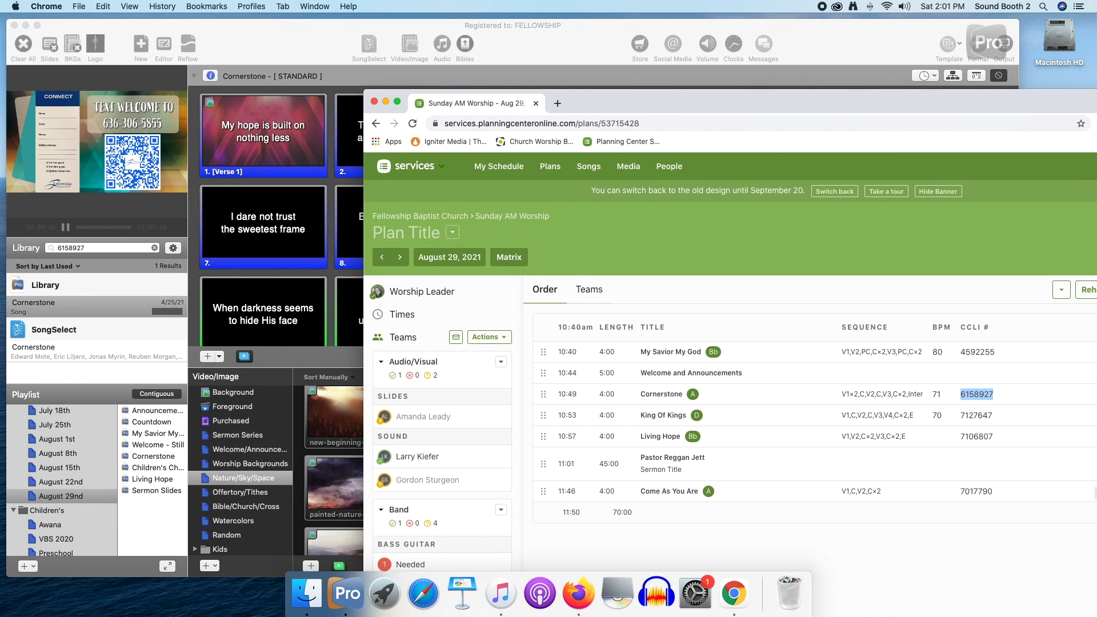
double_click(976, 416)
key(super+c)
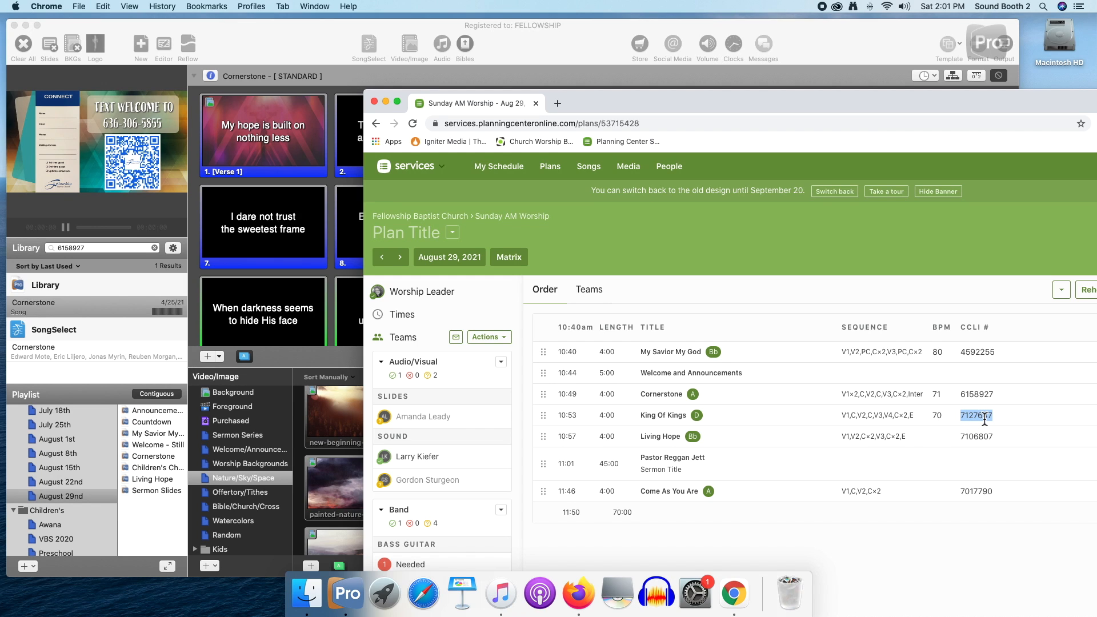
click(97, 248)
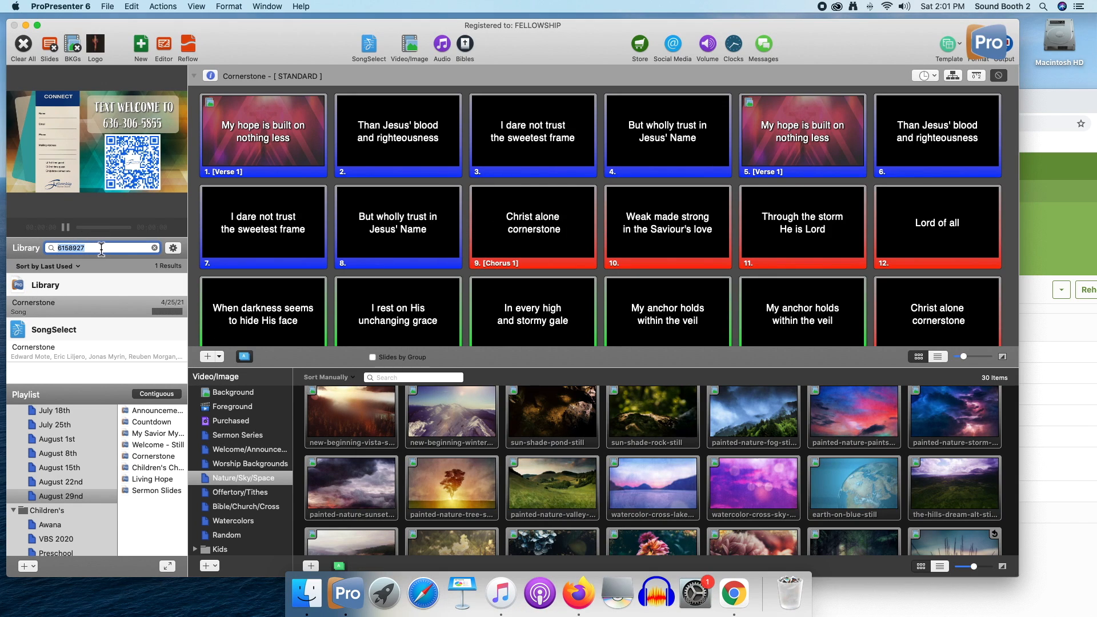
key(super+v)
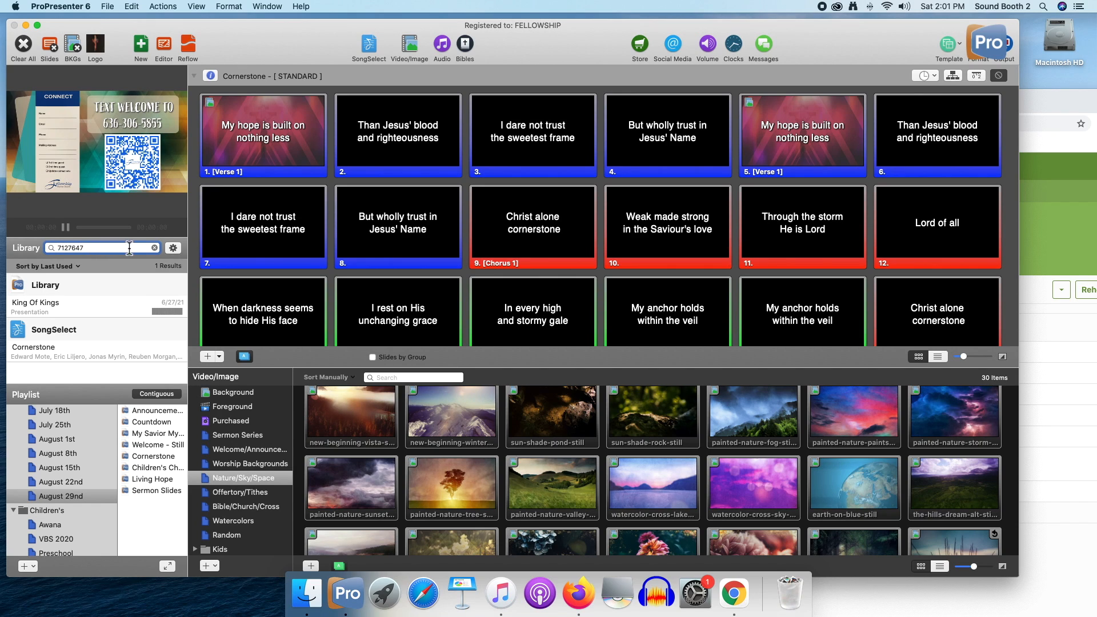
key(super+a)
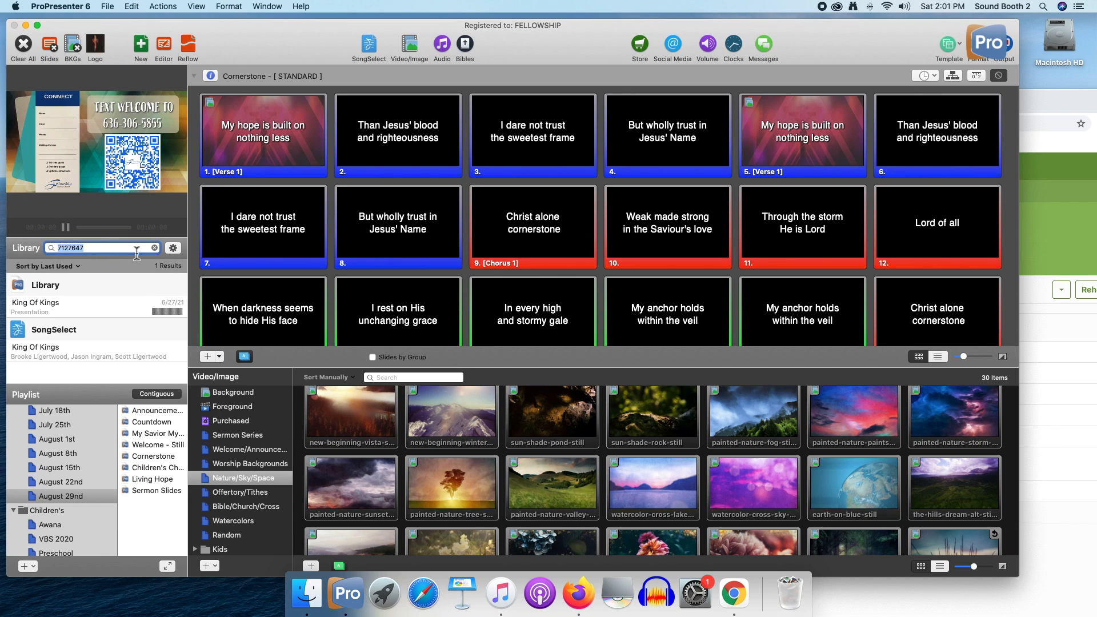
click(95, 310)
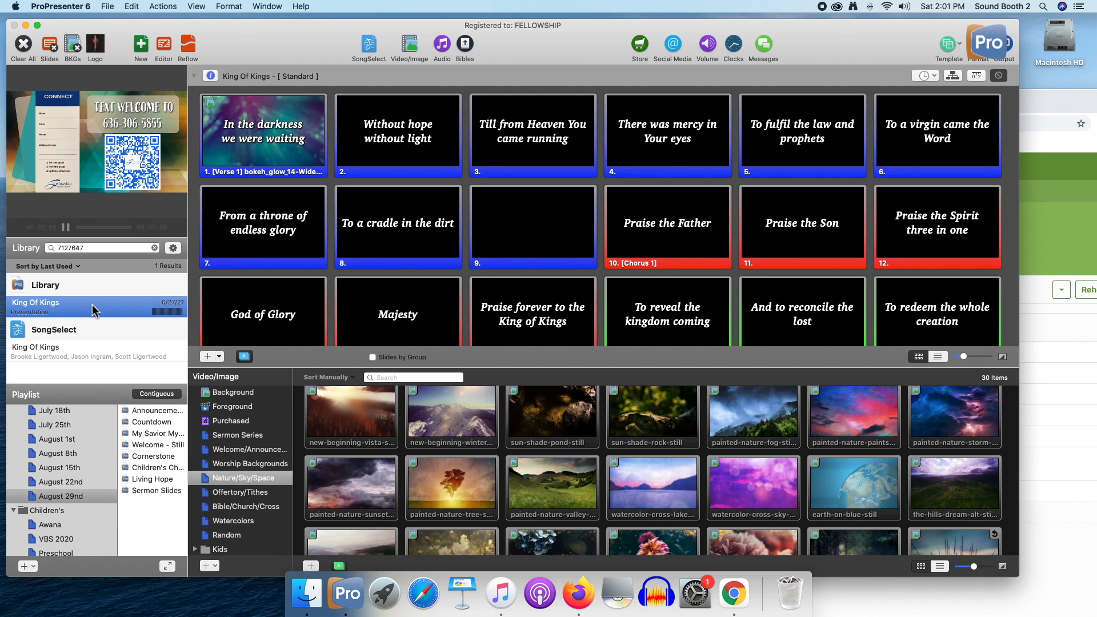
drag(93, 312, 161, 481)
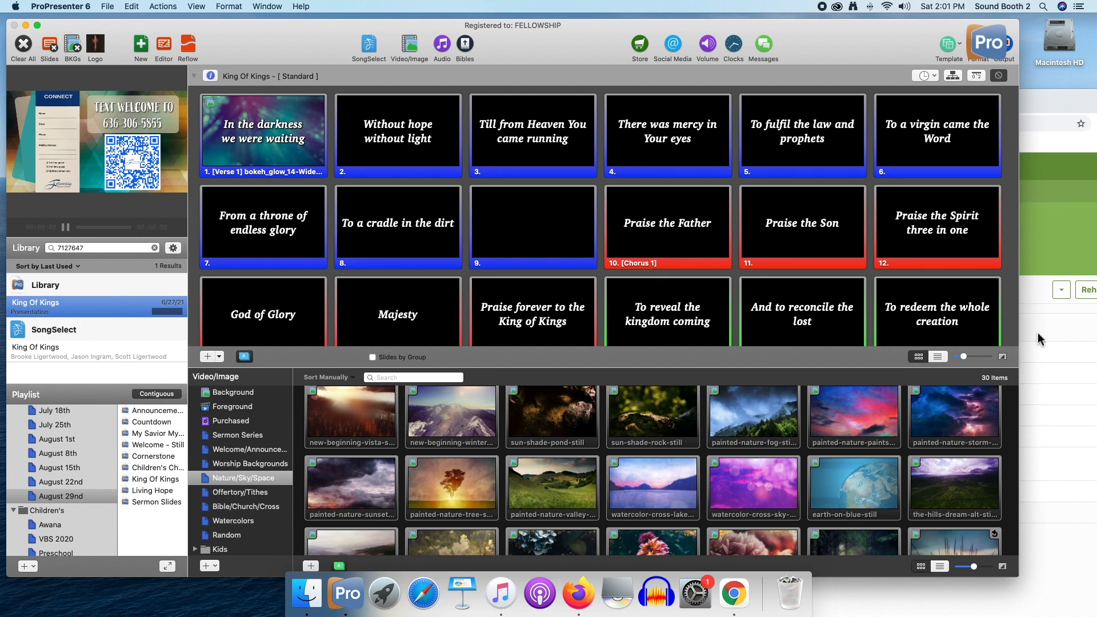
Find Come As You Are in the library by the plan's CCLI number 7017790 and add it to the playlist after Sermon Slides
click(164, 467)
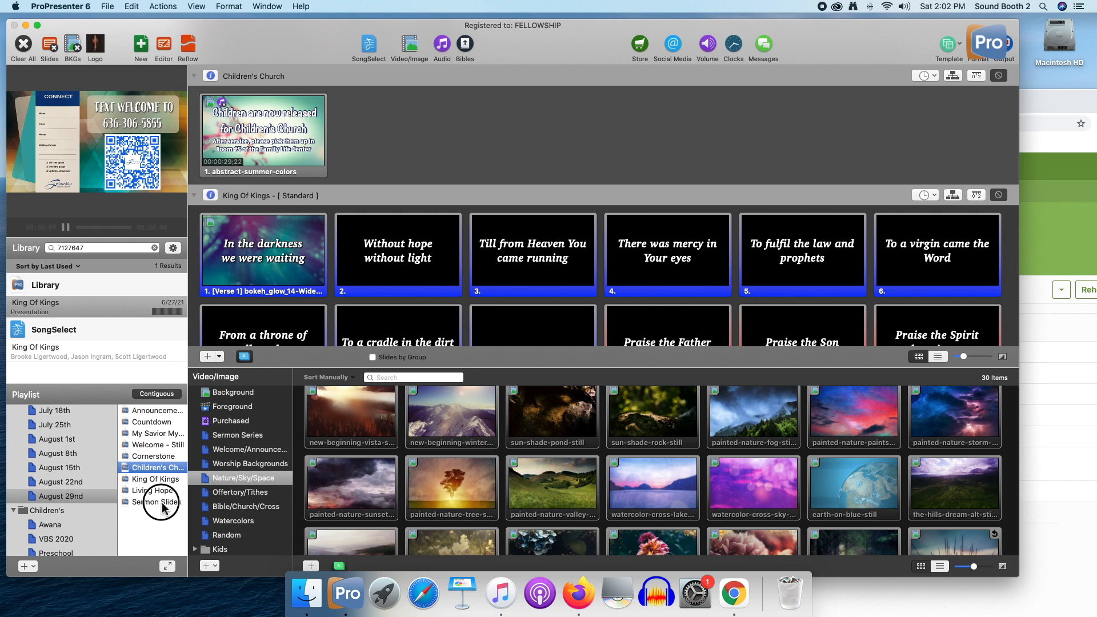
click(160, 502)
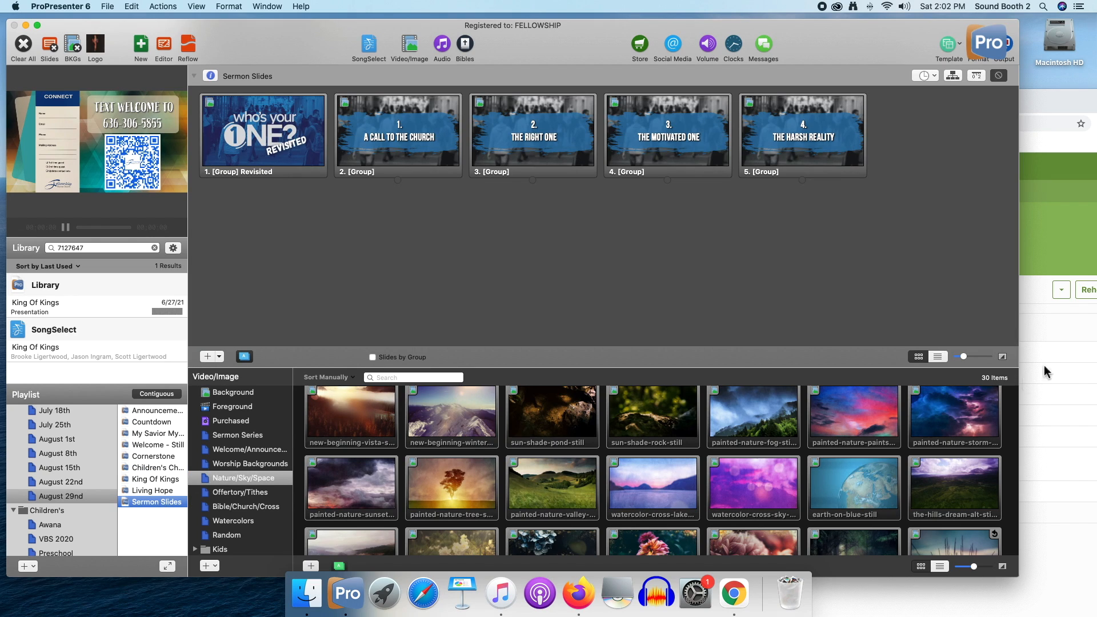
click(1031, 280)
double_click(981, 483)
key(super+c)
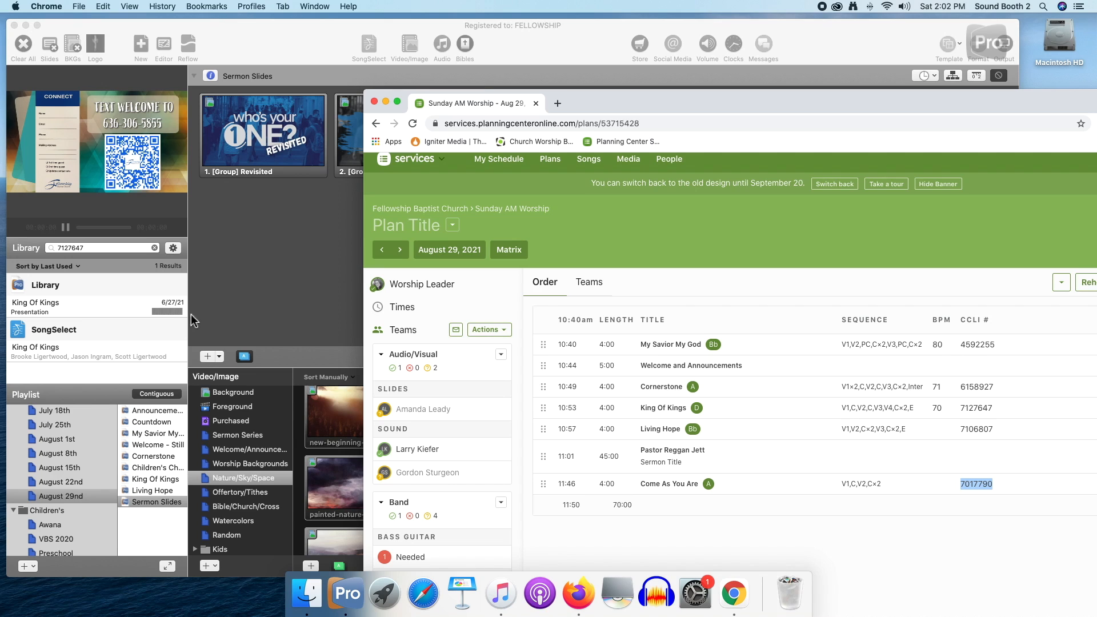
click(101, 250)
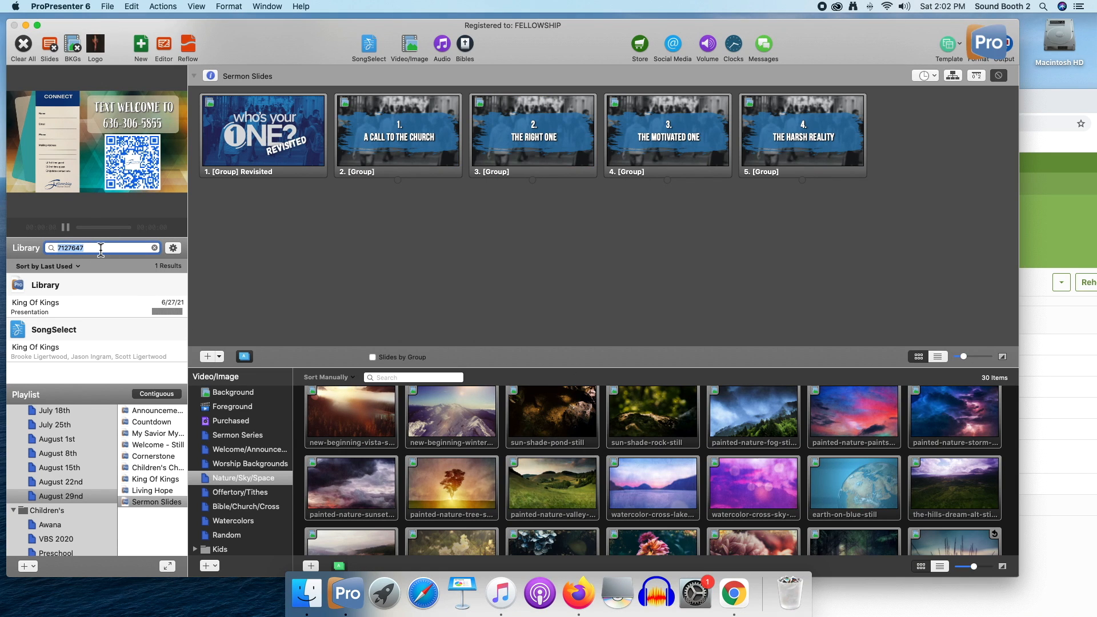
key(super+a)
click(1049, 458)
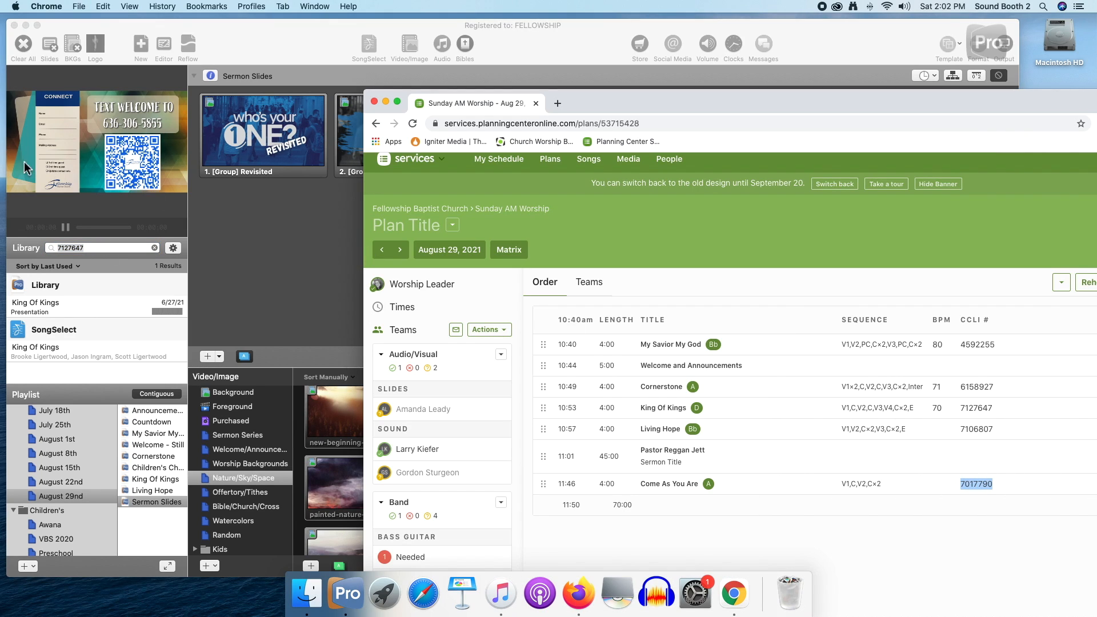
click(95, 247)
key(super+v)
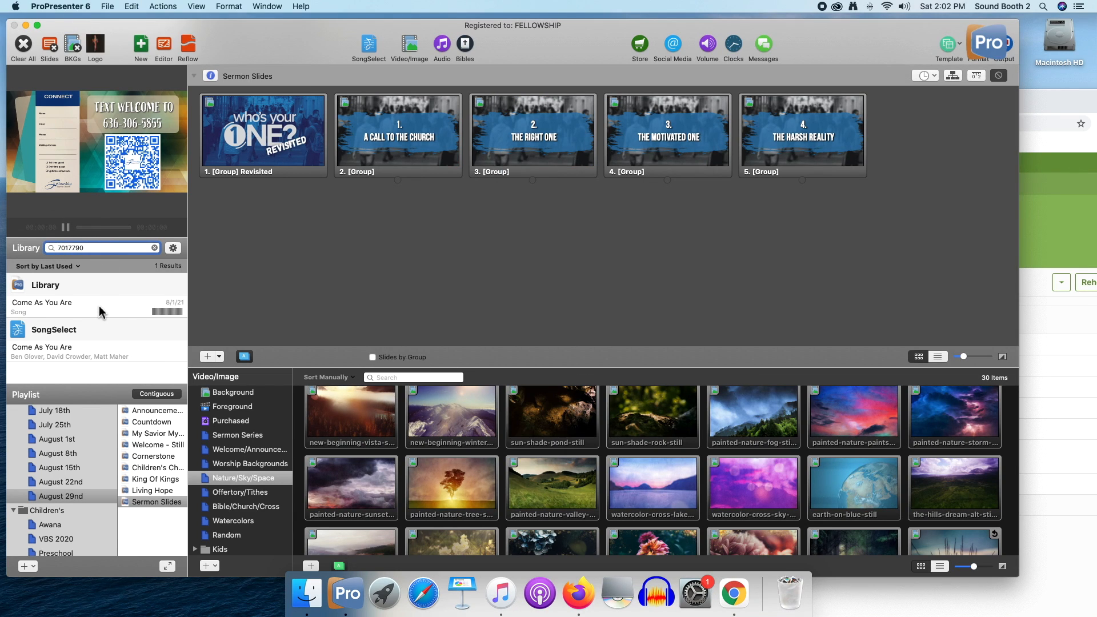
click(92, 309)
drag(91, 309, 148, 519)
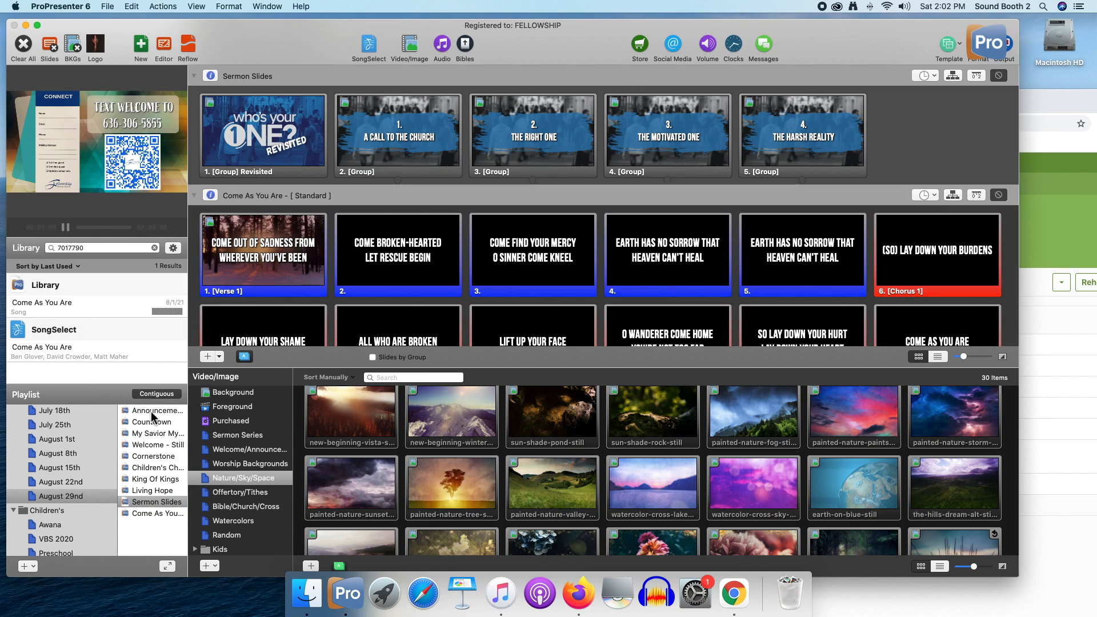
Look through the August 29th playlist from the Announcement Loop past the Countdown to My Savior My God
click(151, 411)
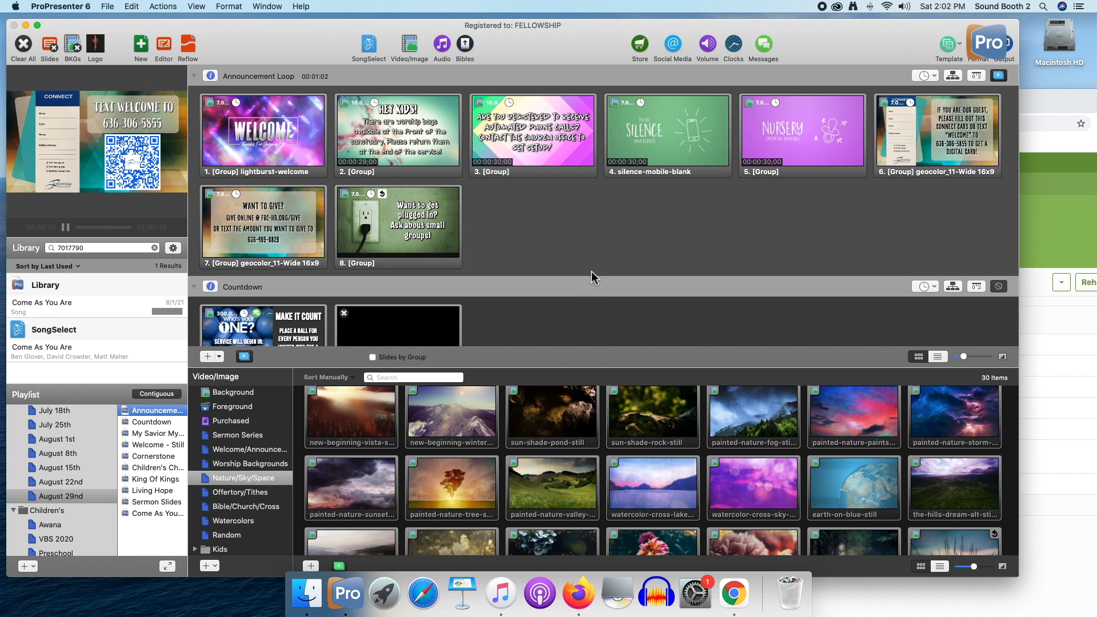
scroll(591, 272, down, 5)
scroll(591, 278, down, 2)
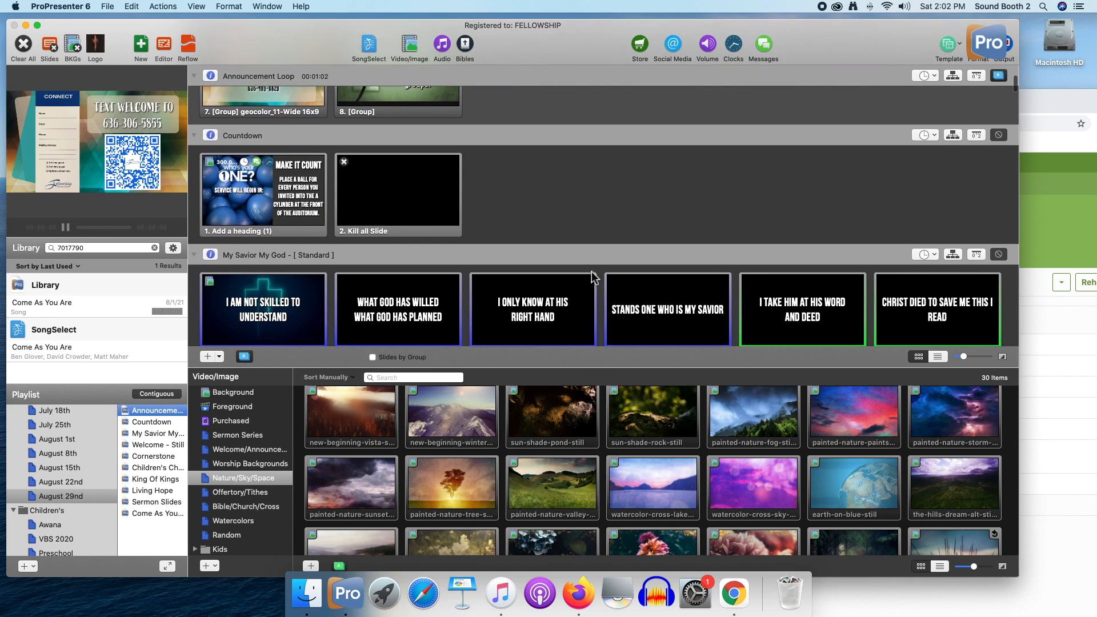
scroll(592, 278, down, 2)
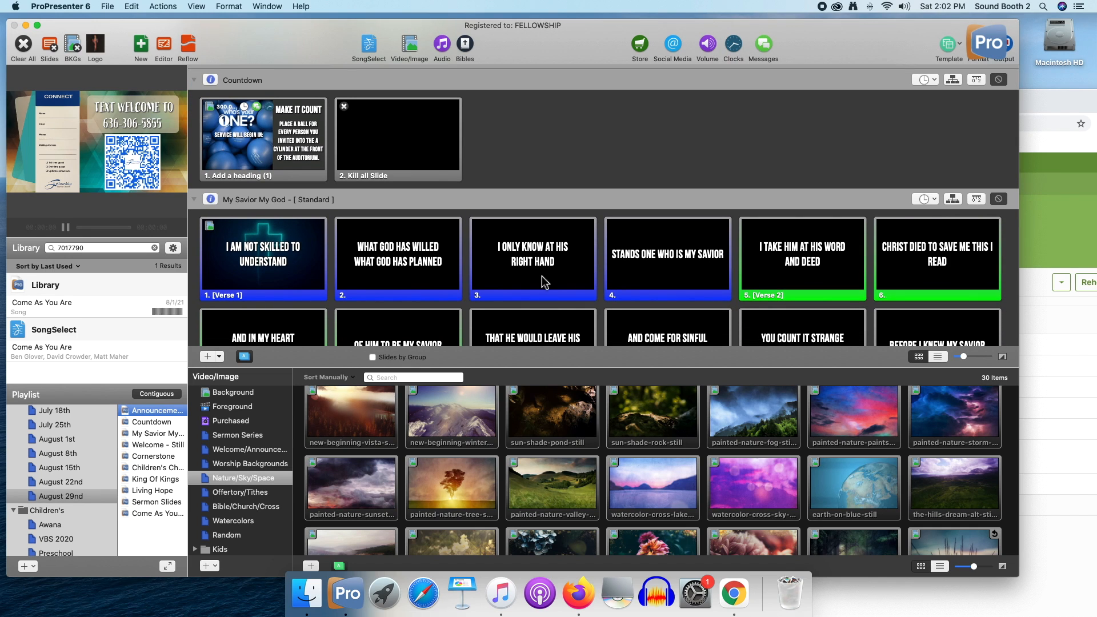
scroll(503, 265, up, 5)
scroll(502, 266, up, 3)
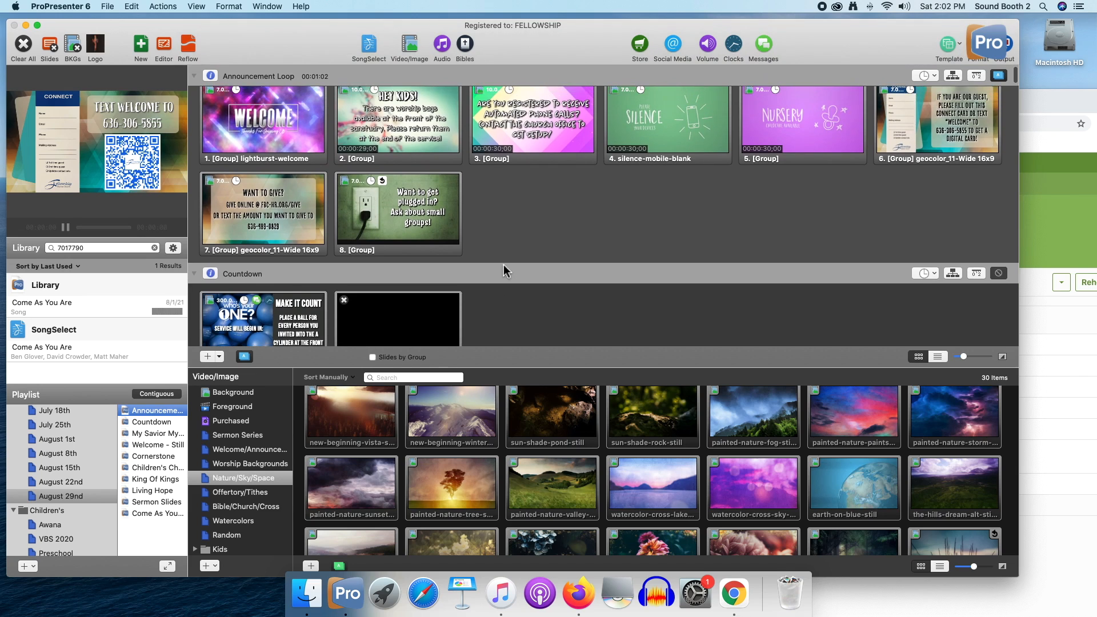
scroll(505, 267, down, 6)
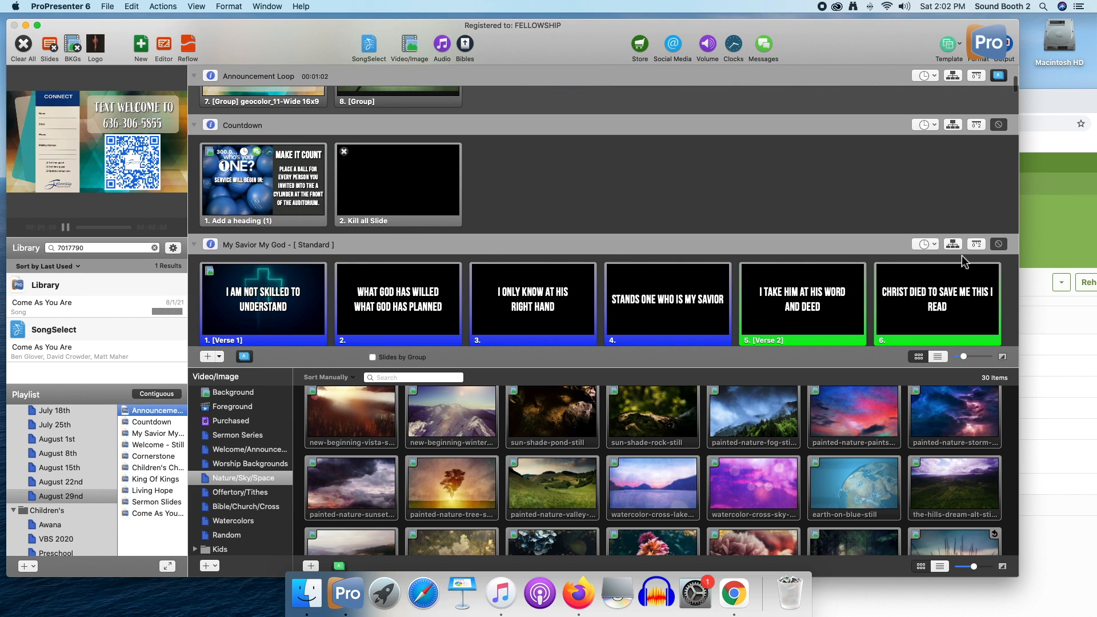
scroll(957, 244, down, 1)
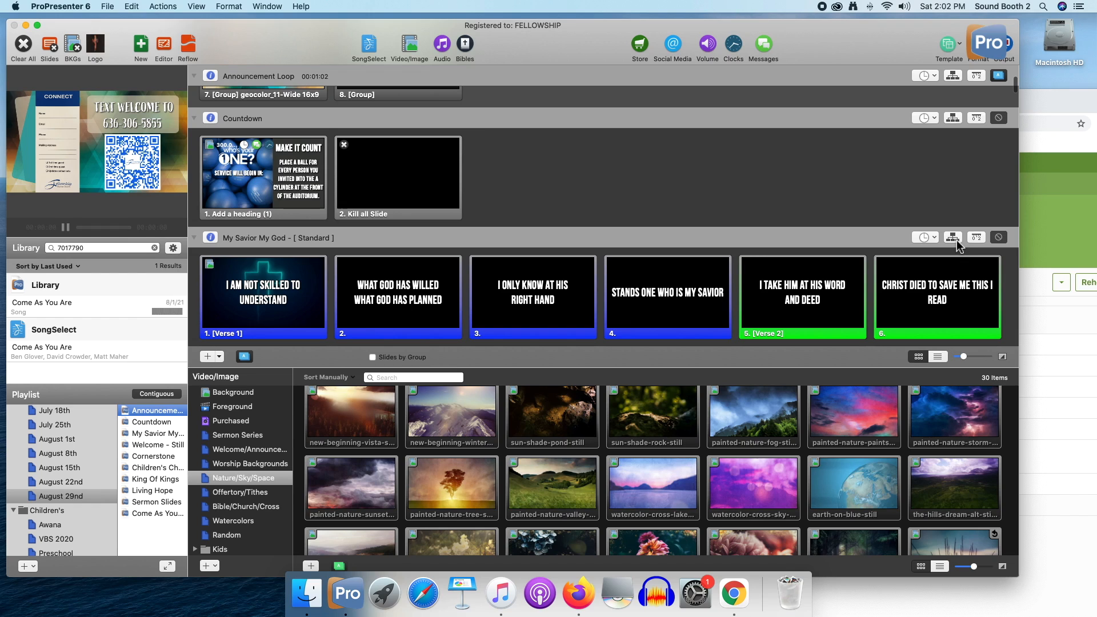
Show the arrangement of My Savior My God and check which arrangement the song uses
click(952, 237)
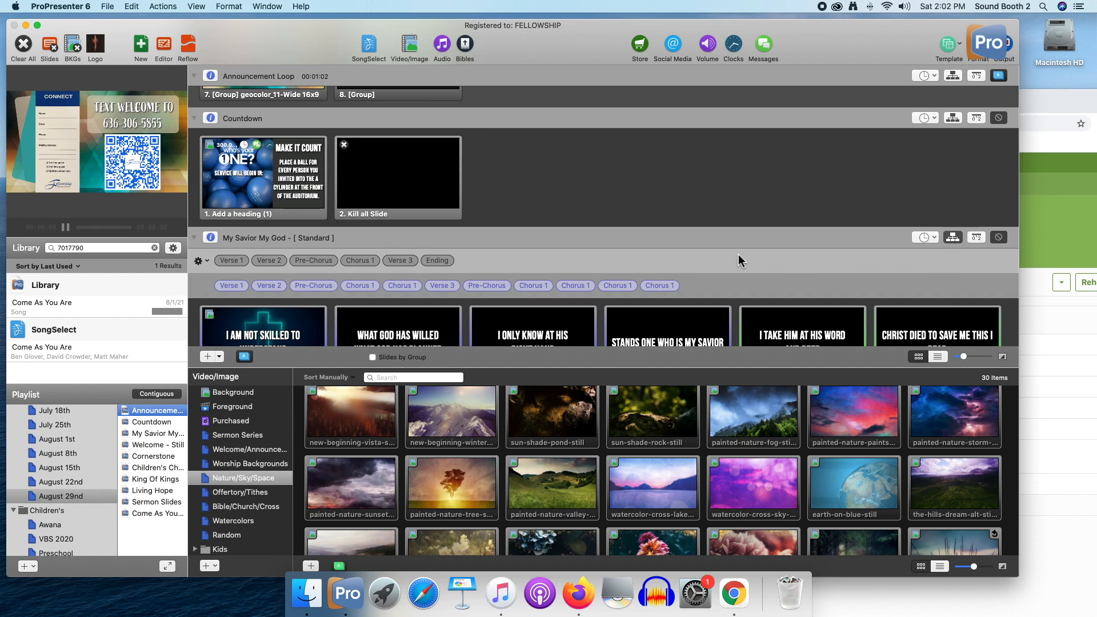
scroll(740, 260, down, 2)
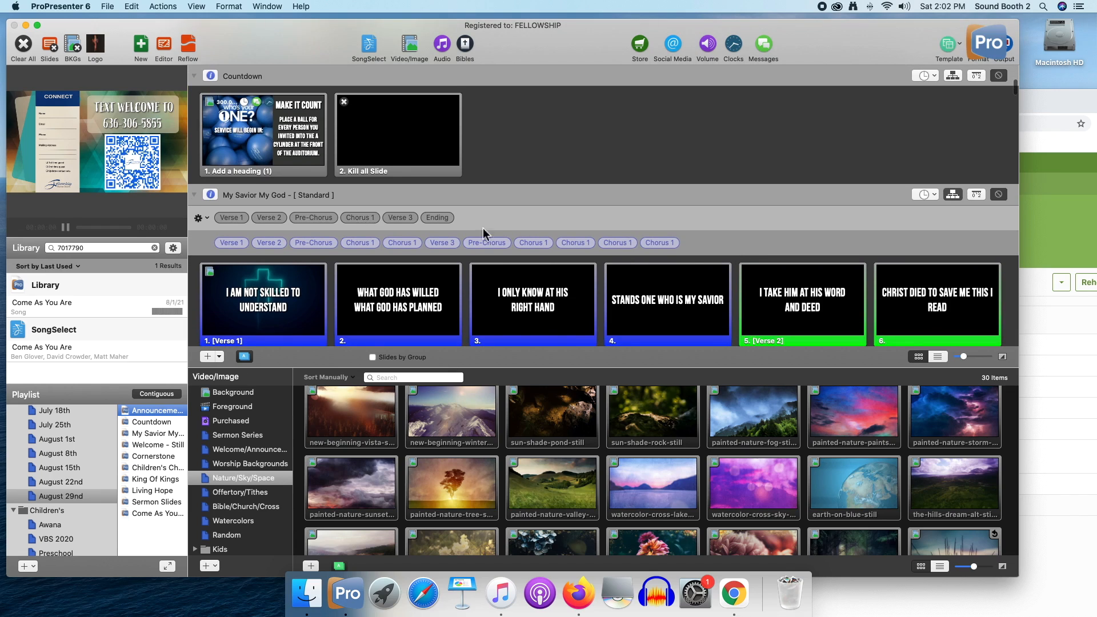
click(207, 221)
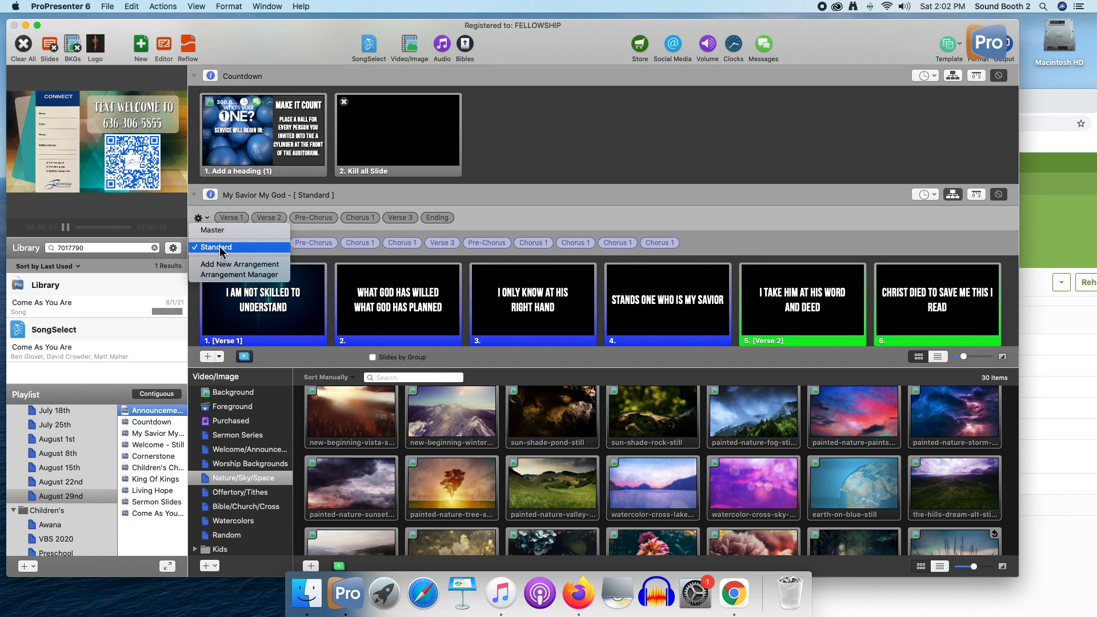
click(742, 236)
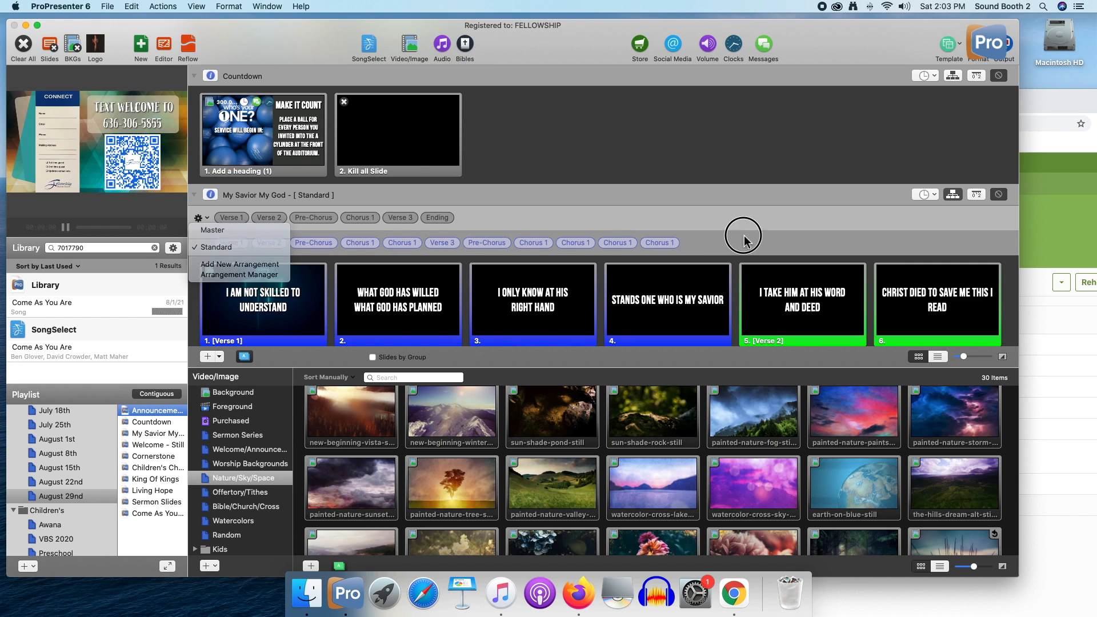
Switch My Savior My God to the Master arrangement and back to Standard
click(208, 221)
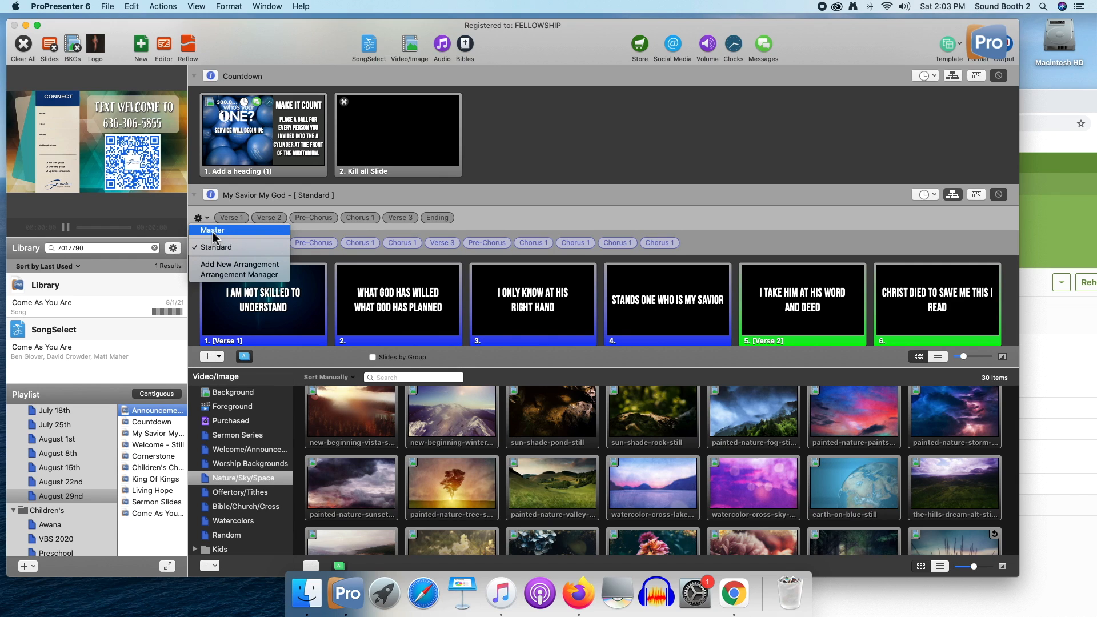
click(213, 231)
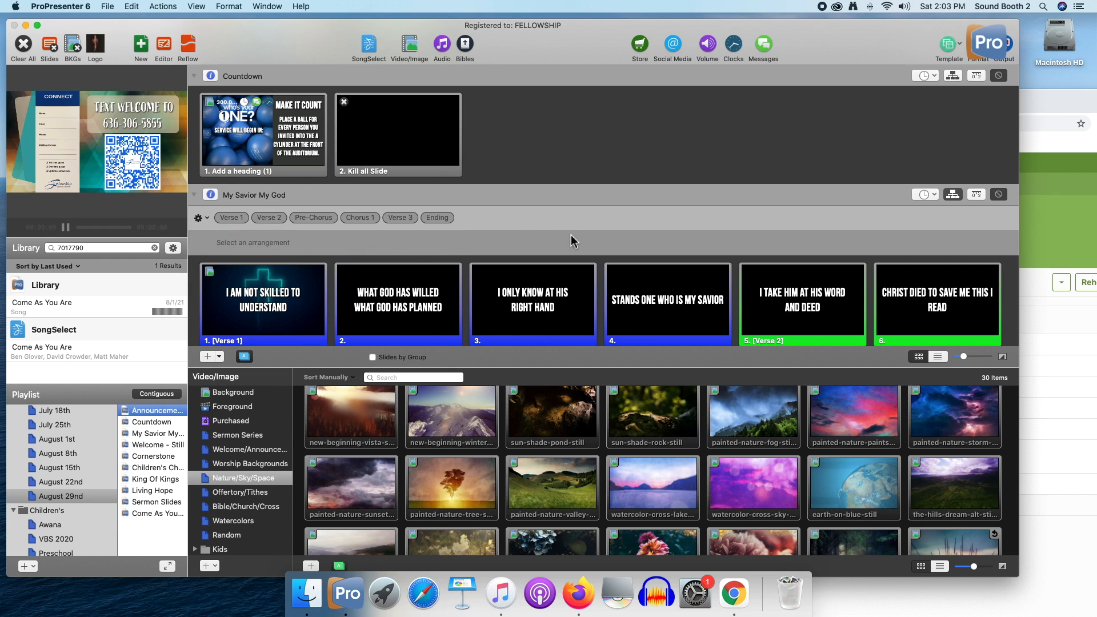
click(208, 222)
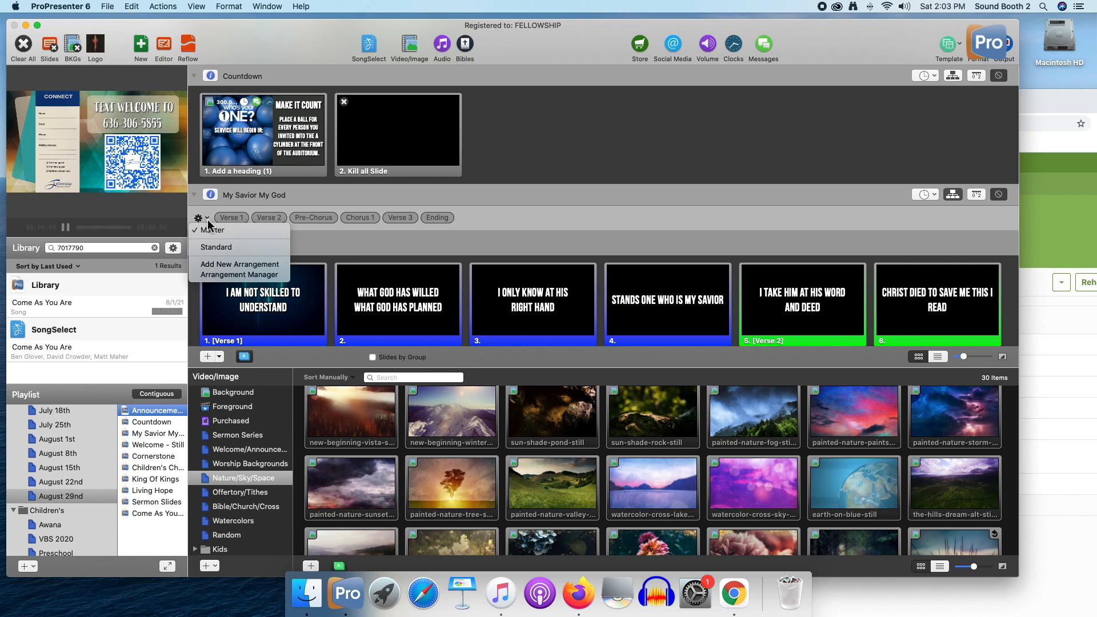
click(223, 249)
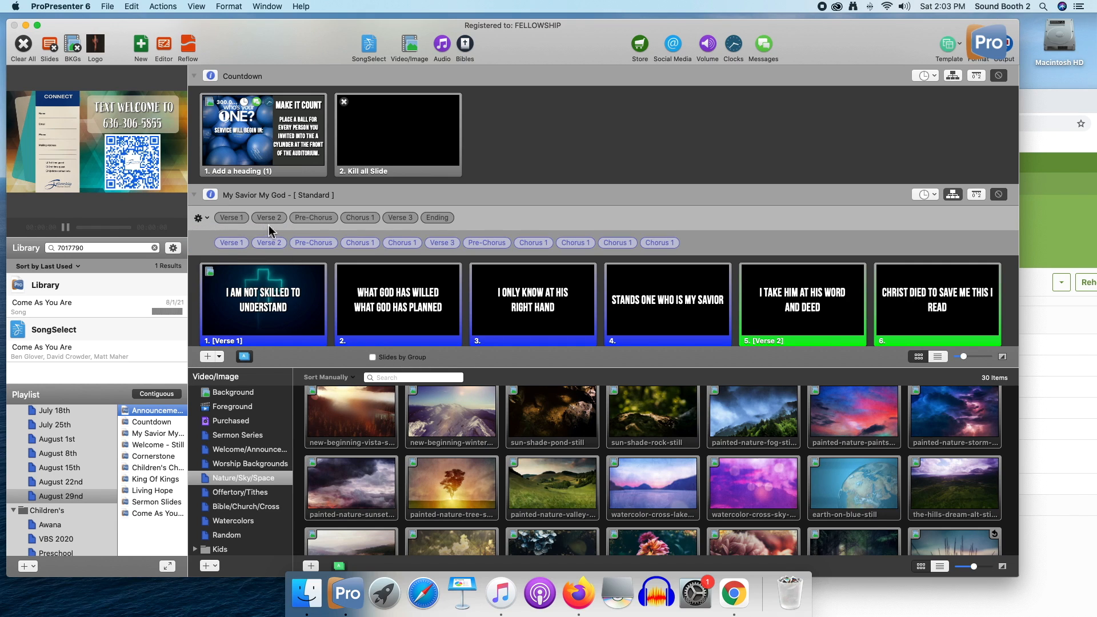
Switch to the Planning Center plan in Chrome and place its window below the Standard arrangement to compare My Savior My God's sequence
drag(364, 243, 429, 244)
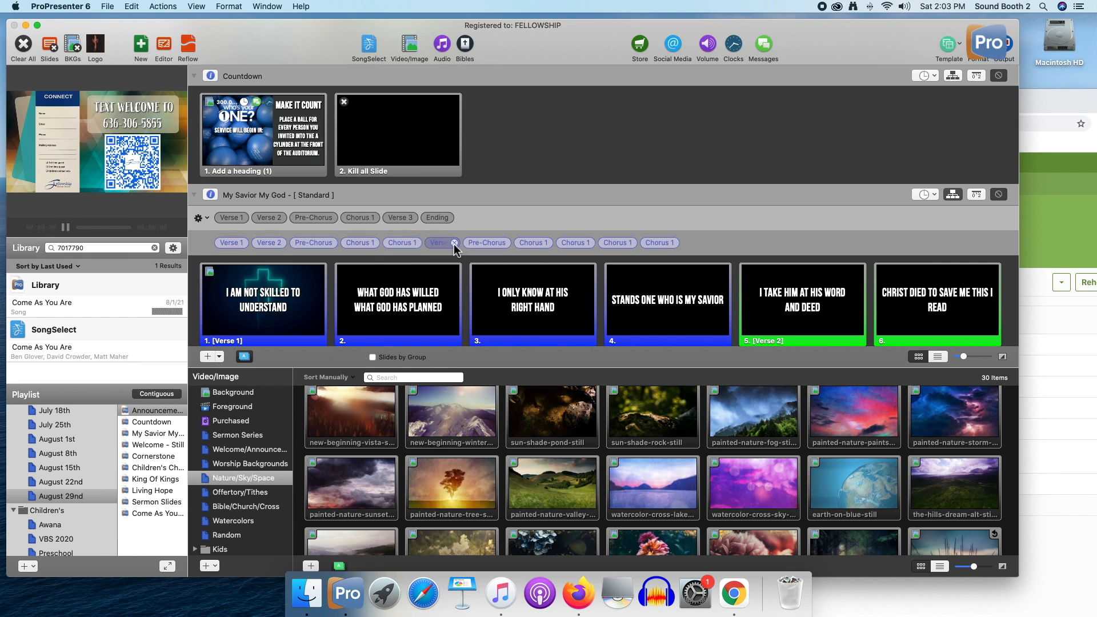
scroll(475, 277, down, 3)
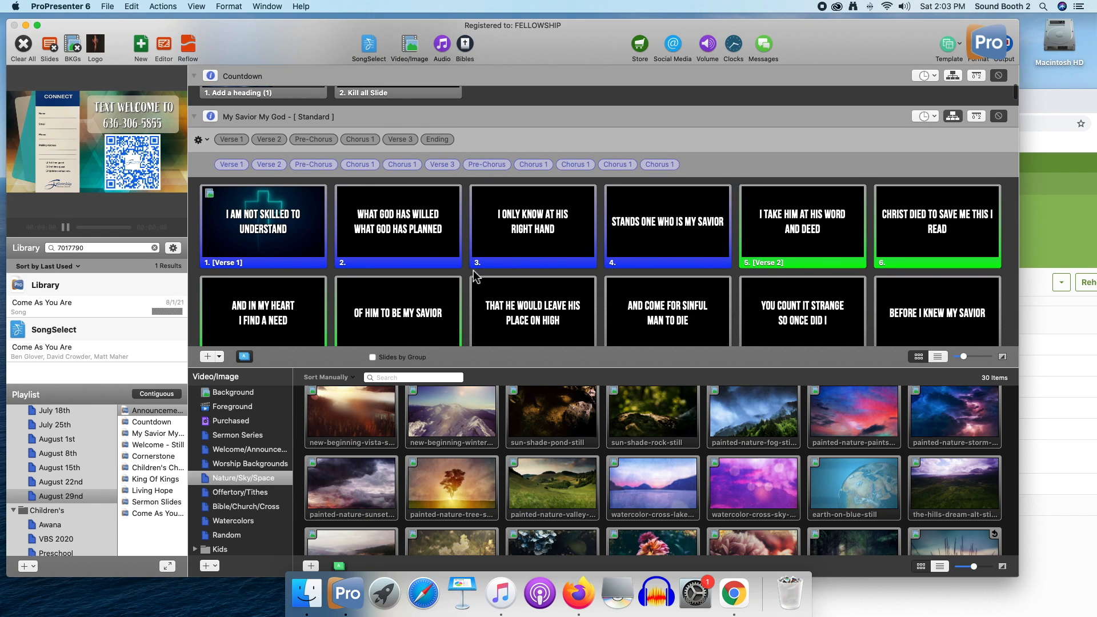
click(1037, 321)
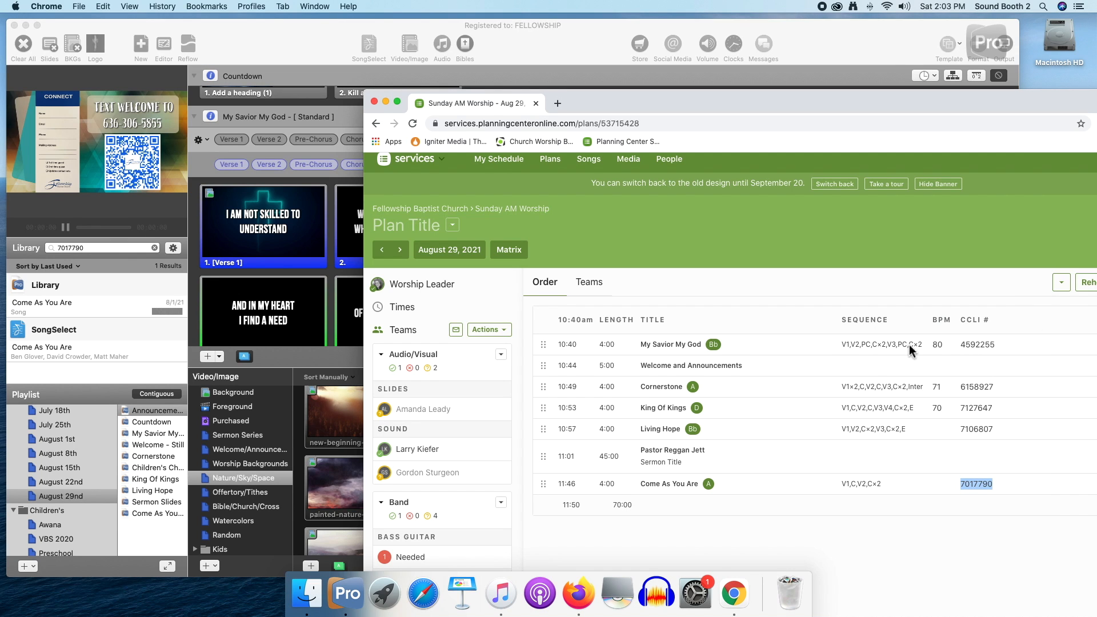
drag(828, 111, 546, 212)
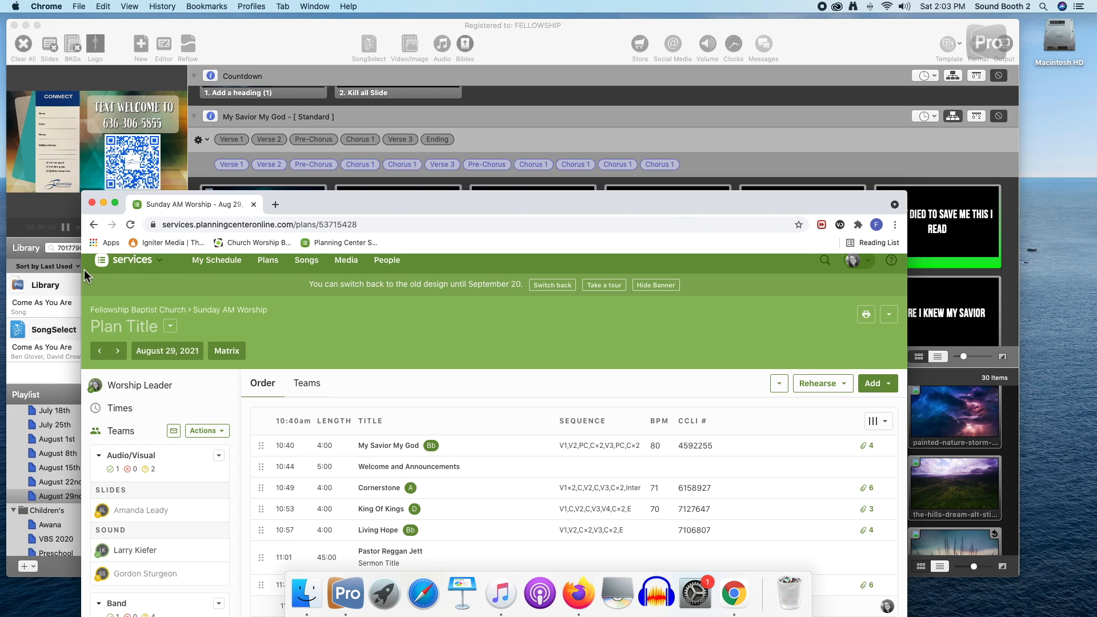
drag(615, 206, 703, 201)
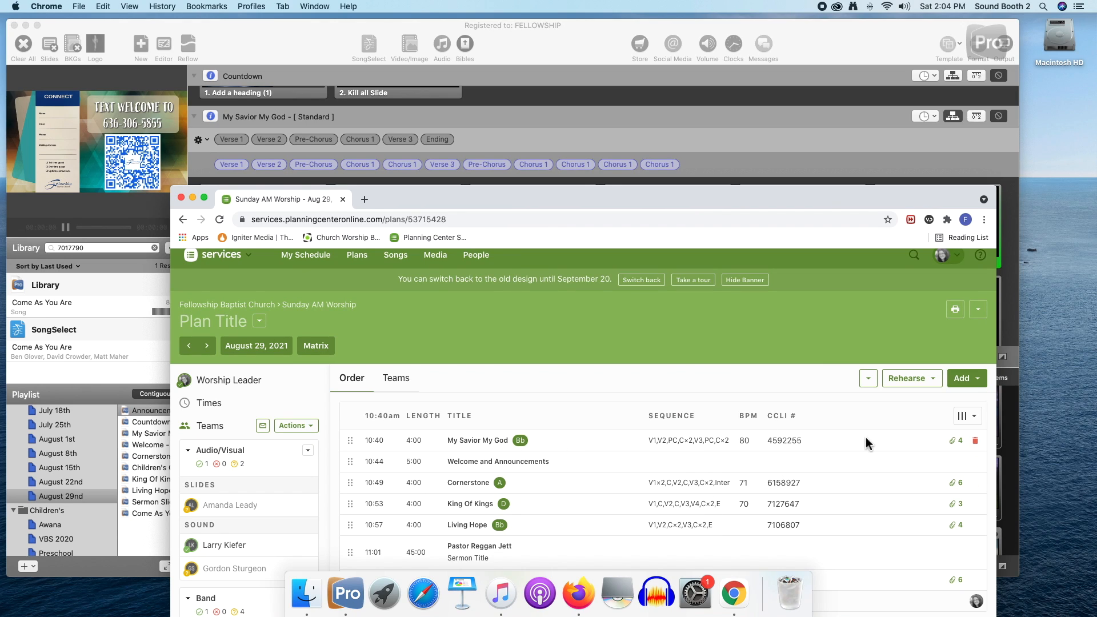
Open My Savior My God in the plan, view its song details, and close them
click(405, 449)
scroll(910, 509, down, 5)
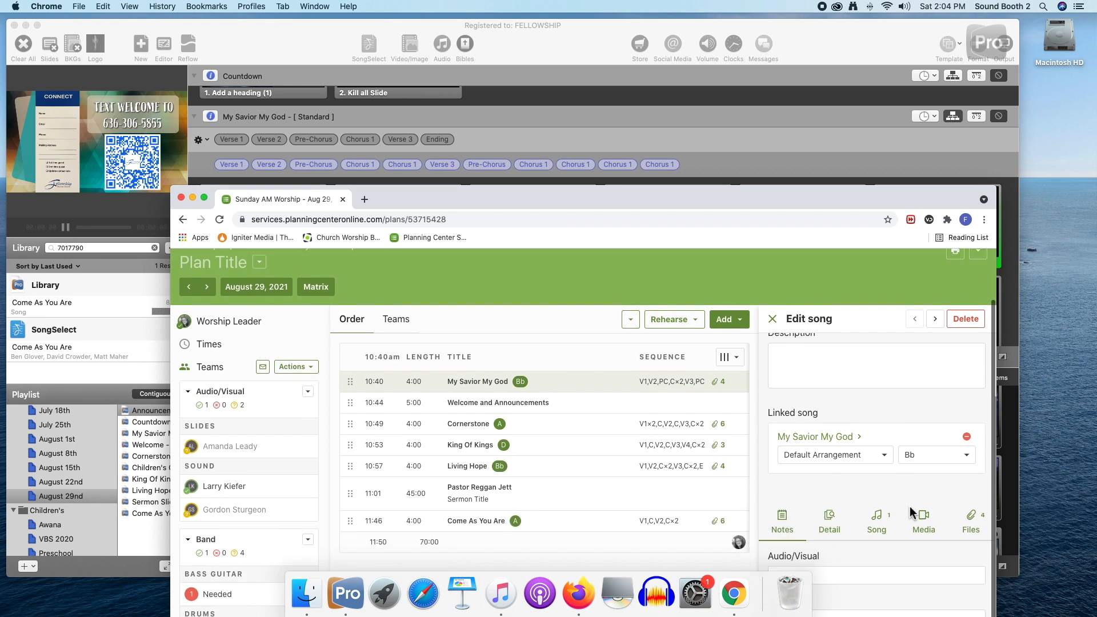
scroll(911, 510, down, 3)
click(870, 472)
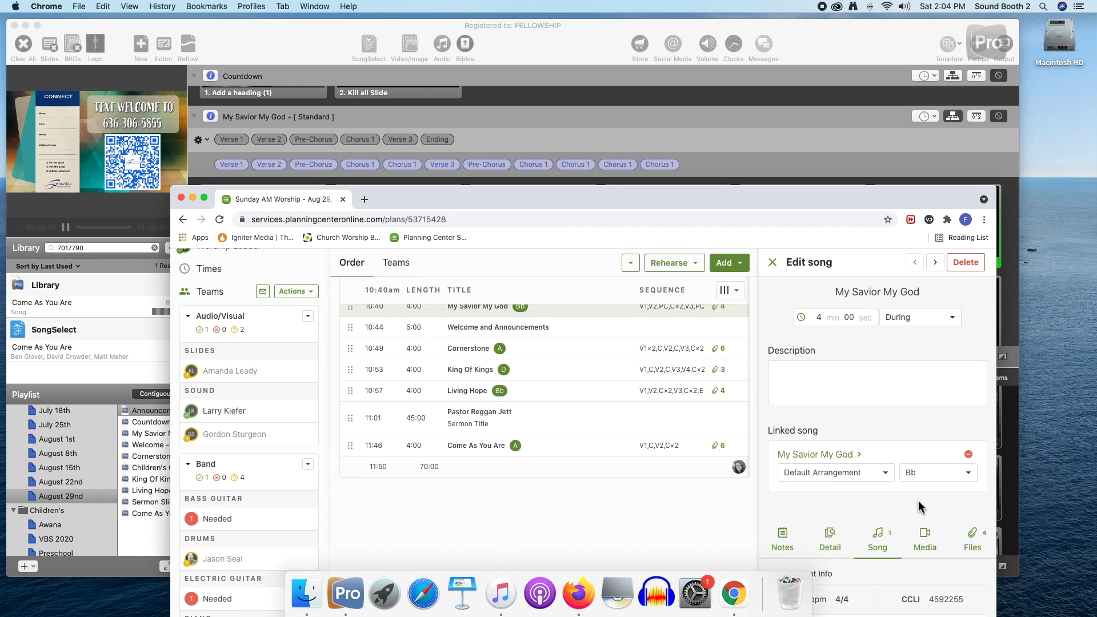
drag(847, 206, 815, 235)
click(740, 287)
scroll(754, 360, up, 2)
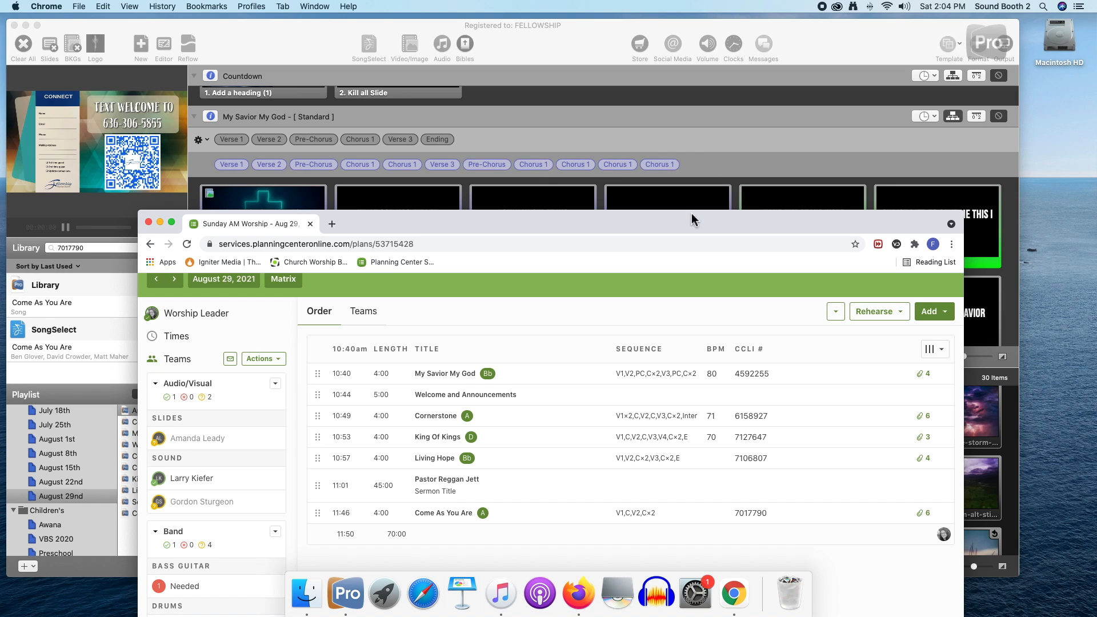
Minimize the Planning Center window and check the My Savior My God slides against the song's arrangement through the last chorus
drag(691, 215, 715, 211)
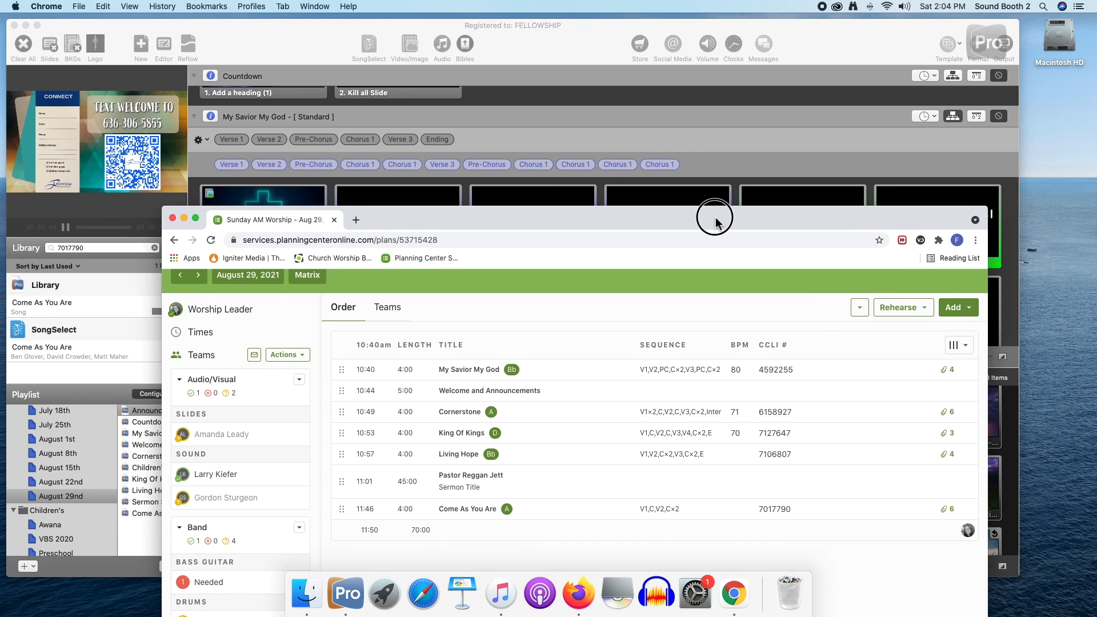
click(184, 224)
scroll(635, 296, down, 1)
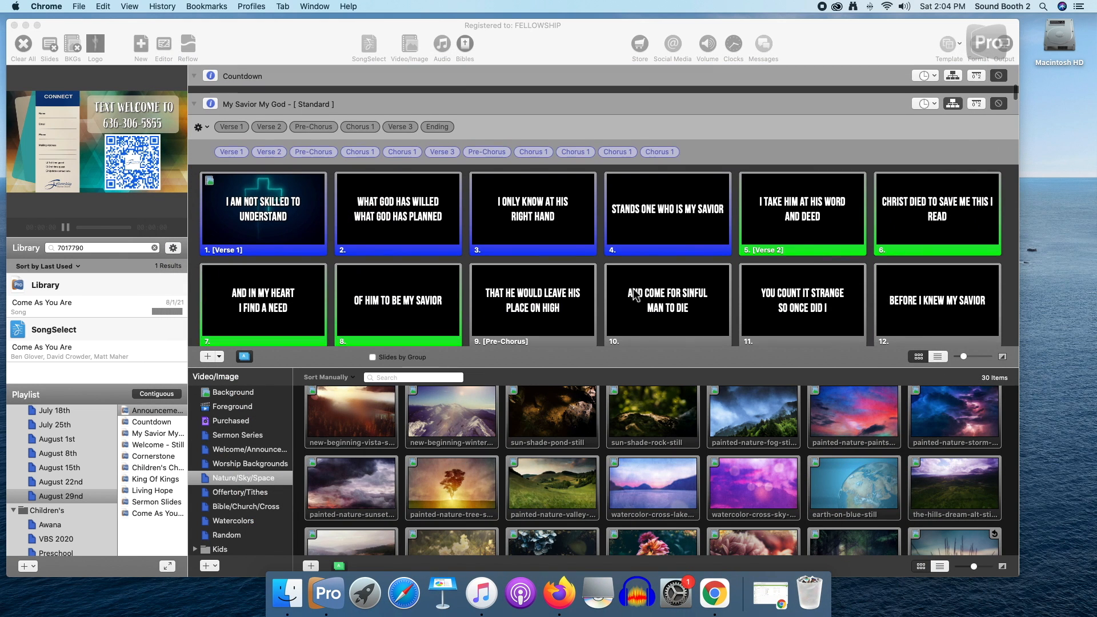
scroll(635, 296, down, 10)
scroll(636, 295, down, 6)
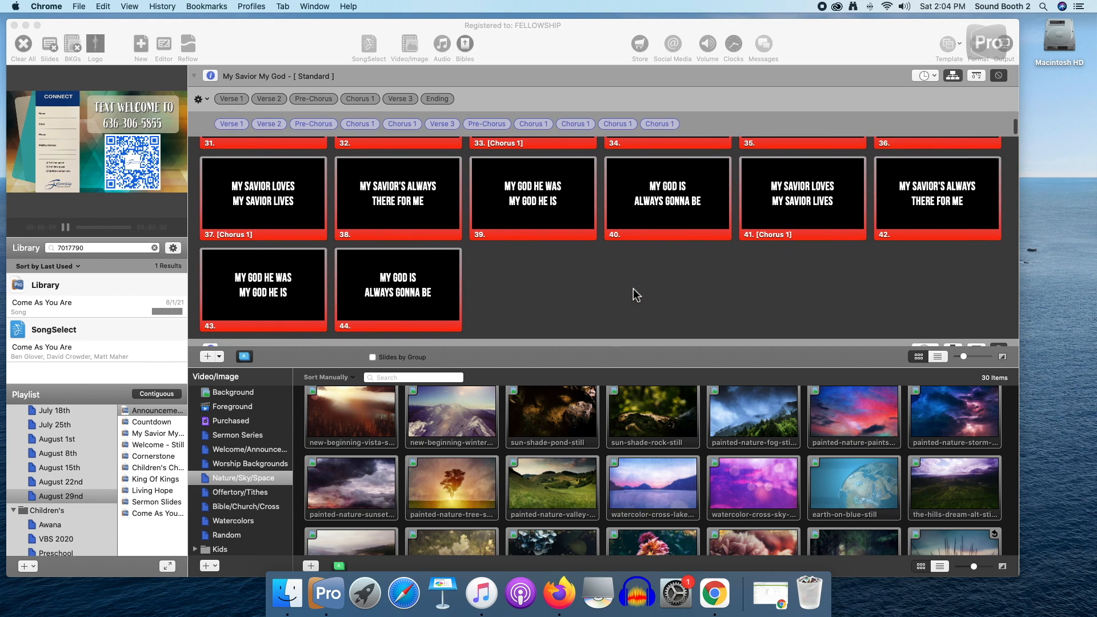
scroll(635, 296, up, 3)
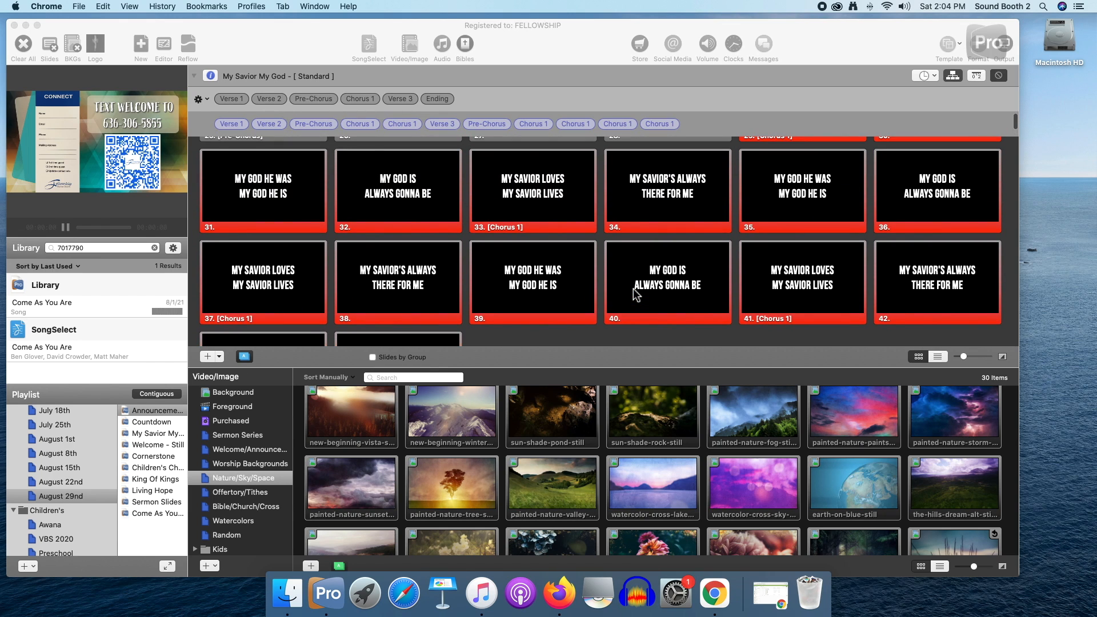
scroll(635, 295, up, 2)
scroll(636, 295, up, 3)
scroll(611, 280, down, 2)
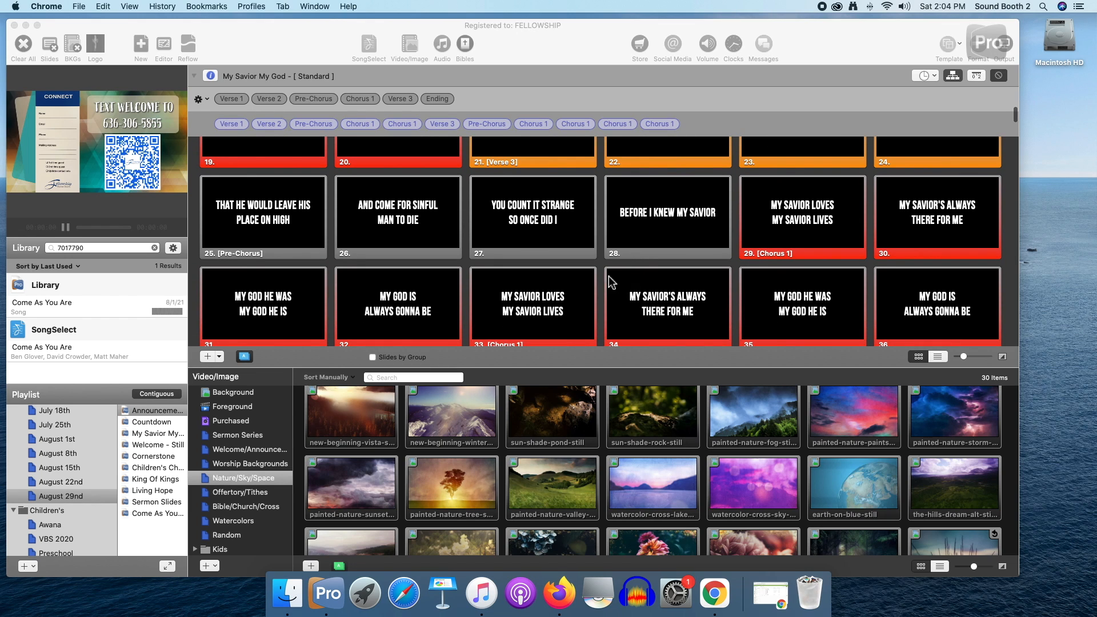
scroll(485, 289, down, 2)
scroll(485, 288, up, 2)
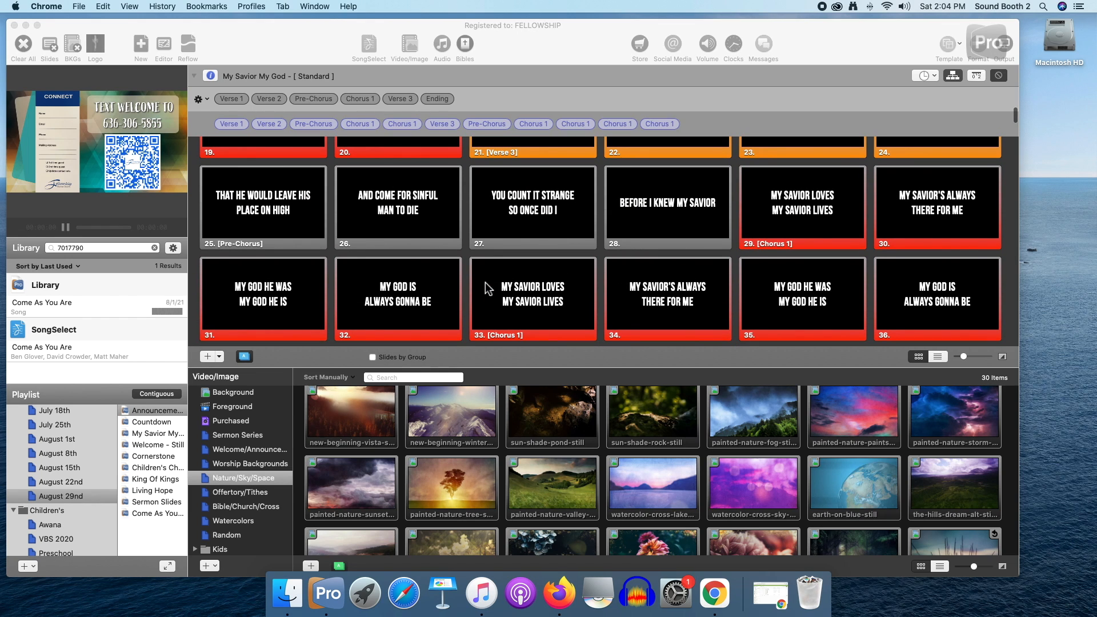
scroll(435, 292, down, 2)
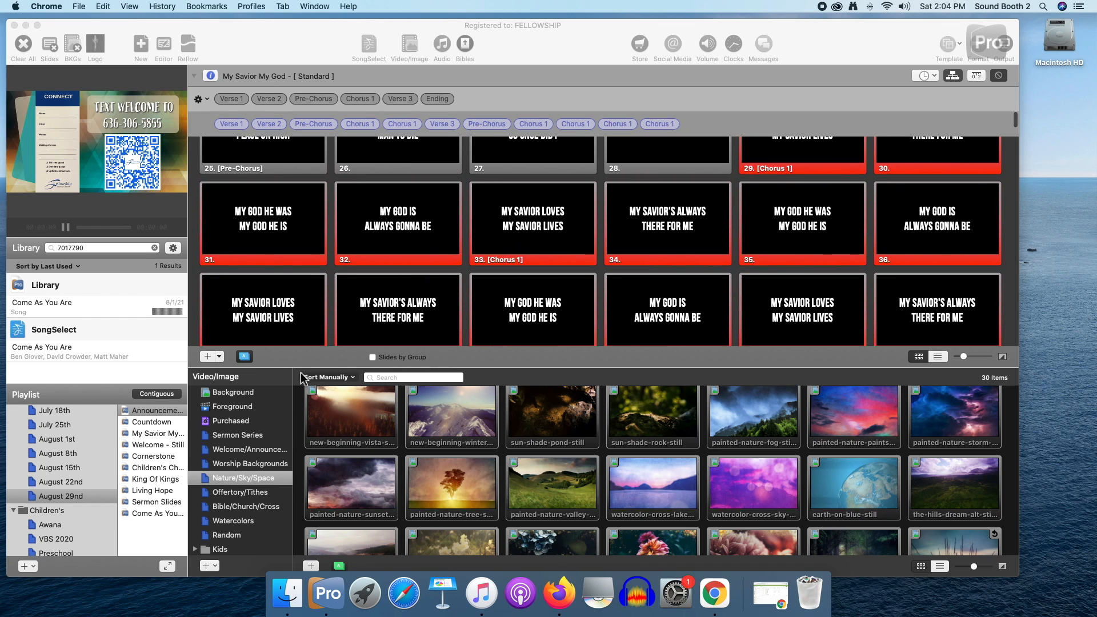
Go to Cornerstone in the August 29th playlist and look over all its slides
click(155, 460)
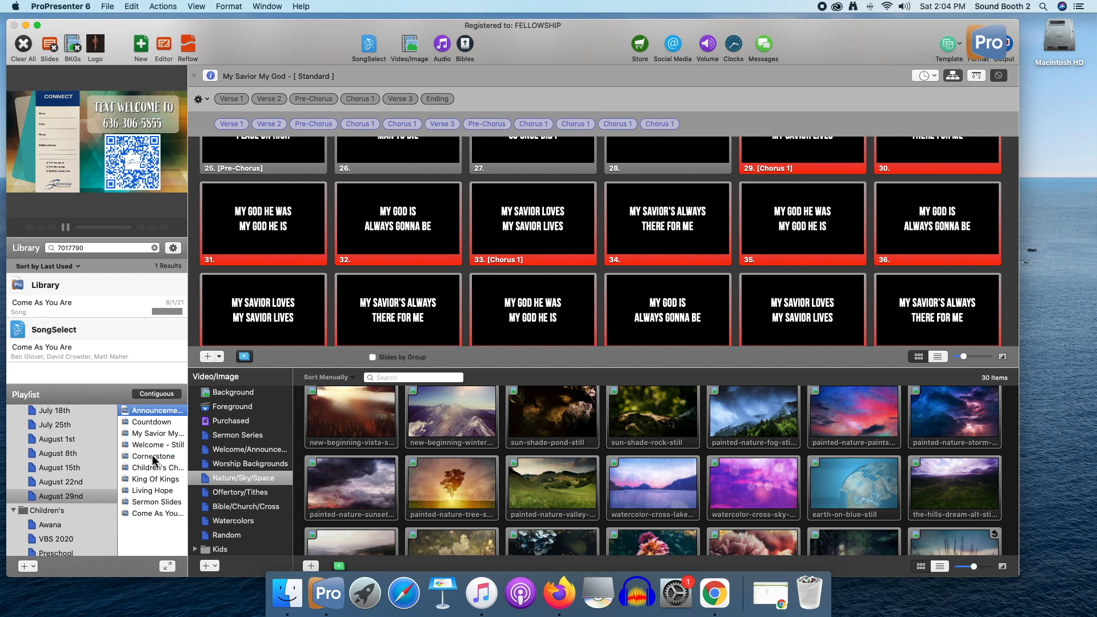
click(153, 457)
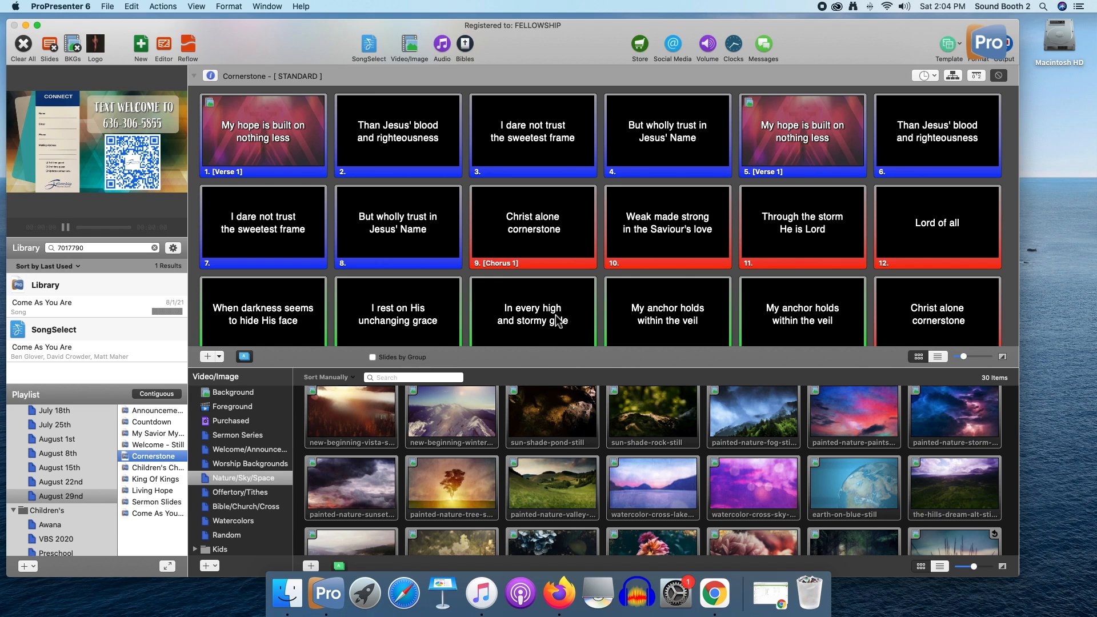
scroll(557, 321, down, 5)
scroll(557, 320, down, 6)
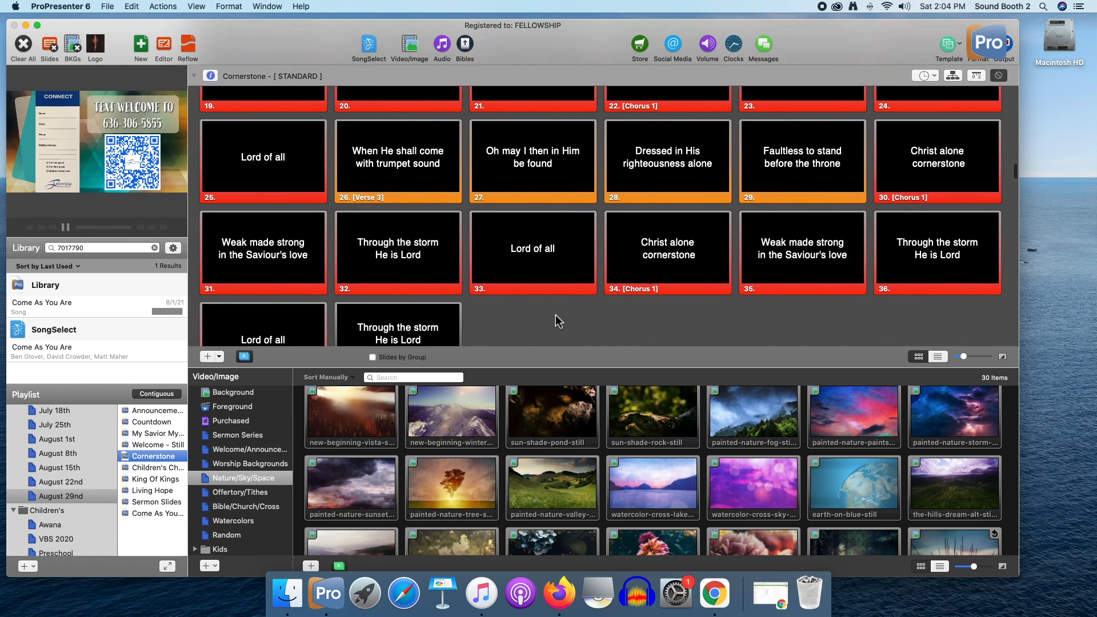
scroll(487, 318, up, 5)
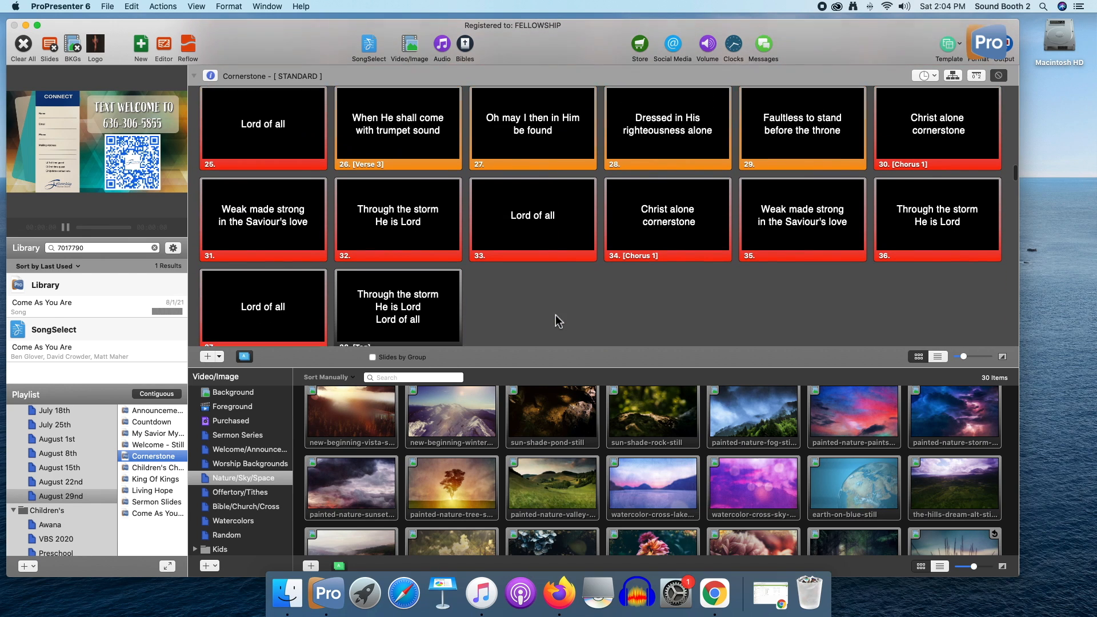
scroll(477, 294, up, 8)
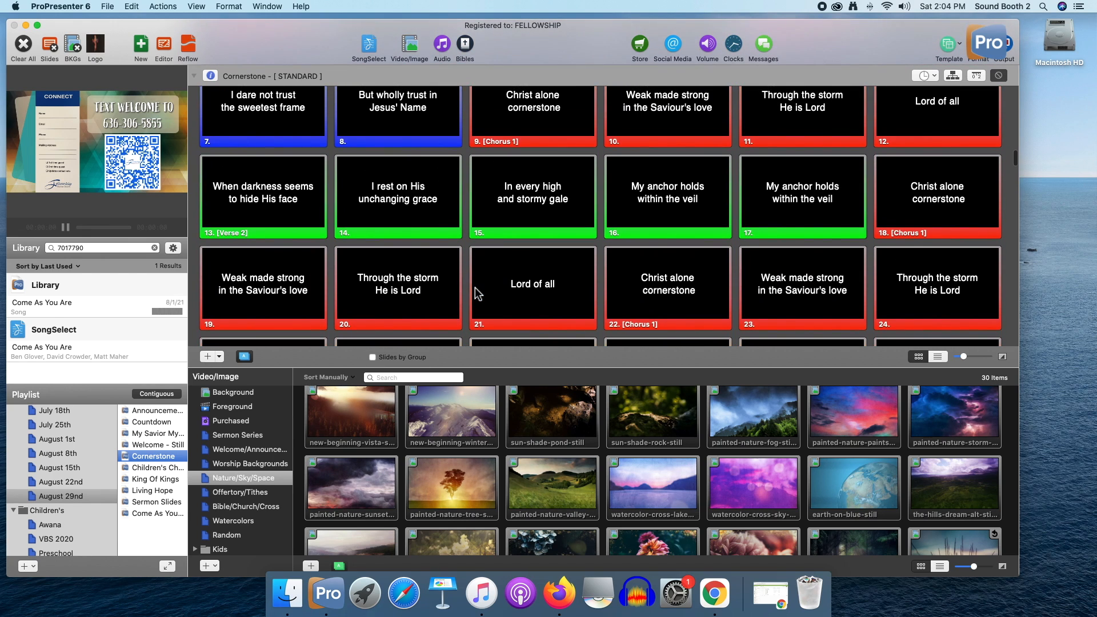
scroll(477, 294, up, 1)
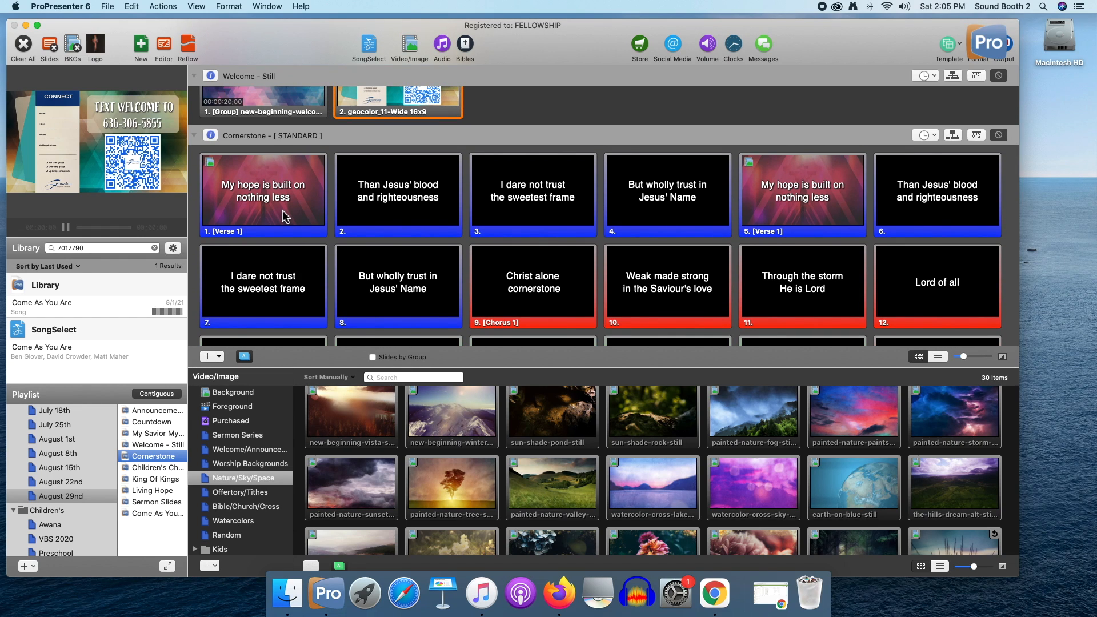
Send the first Cornerstone slide live and hide the Video/Image bin to look over the song's slides through the Tag
scroll(284, 215, down, 1)
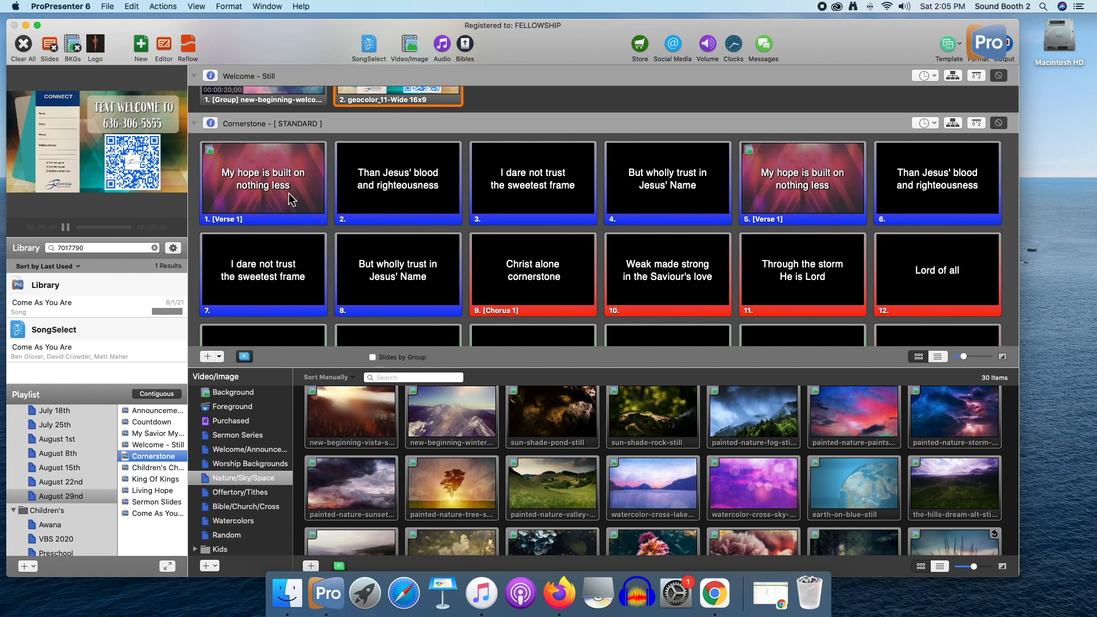
click(295, 189)
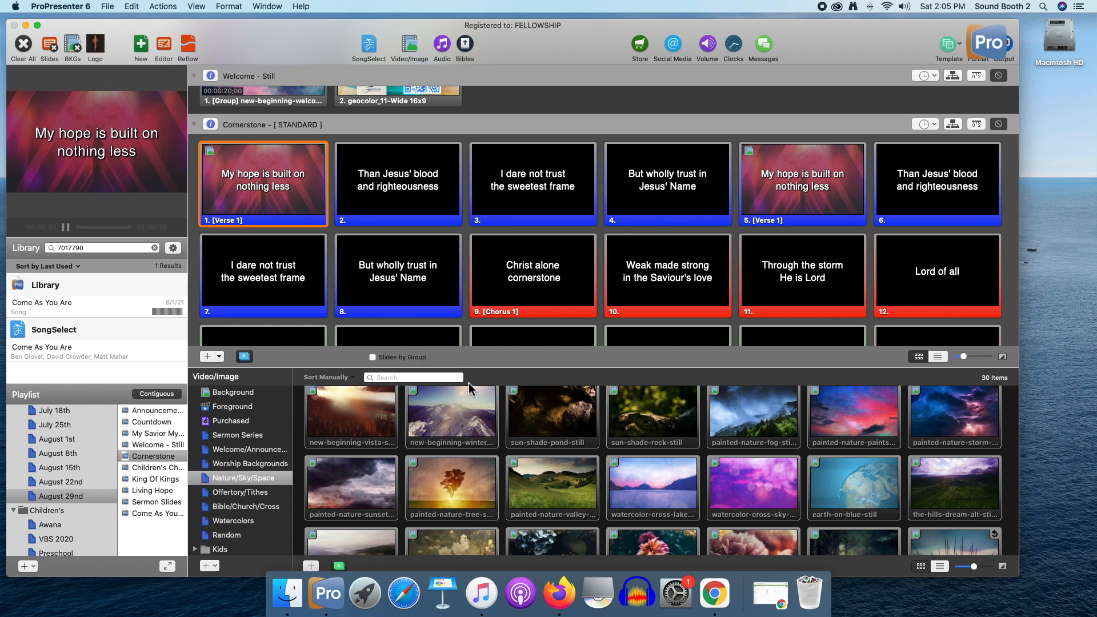
click(412, 50)
scroll(497, 303, down, 3)
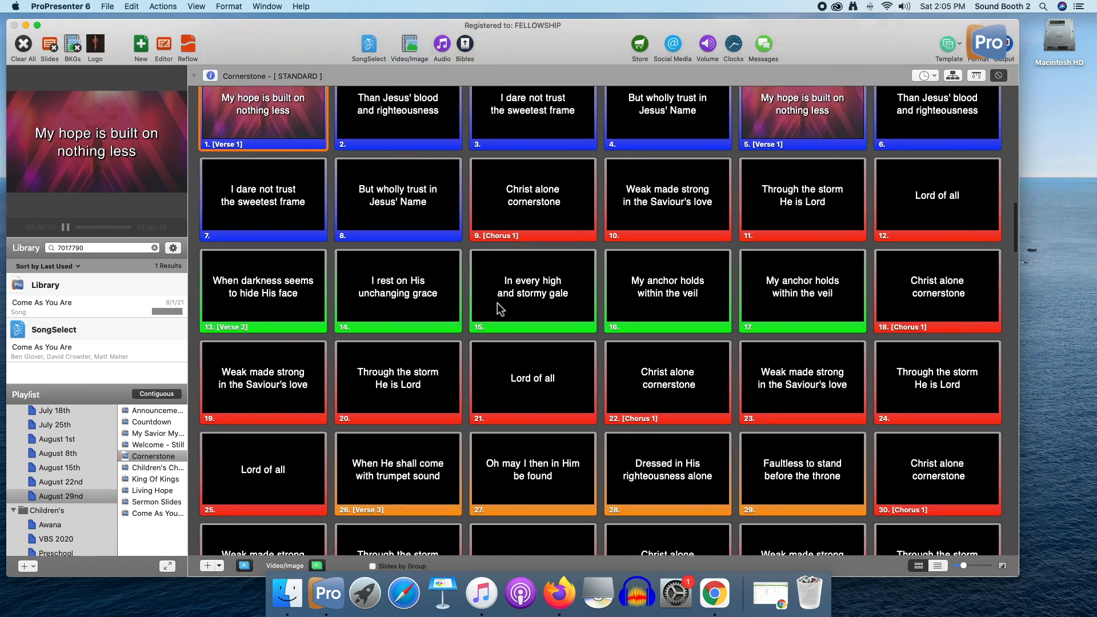
scroll(497, 303, down, 4)
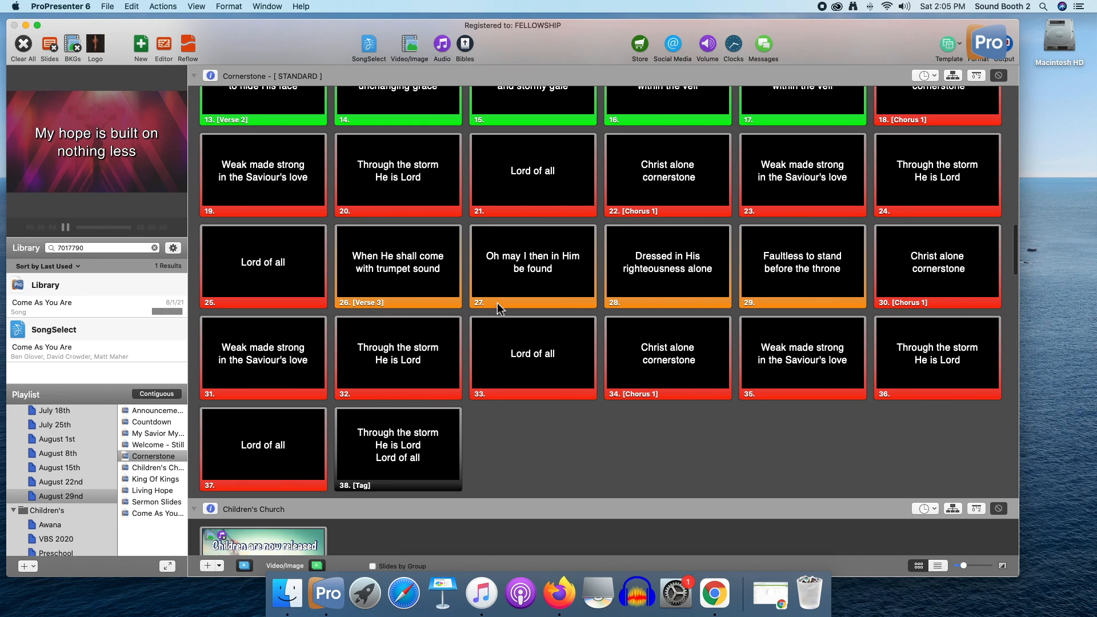
scroll(497, 303, up, 3)
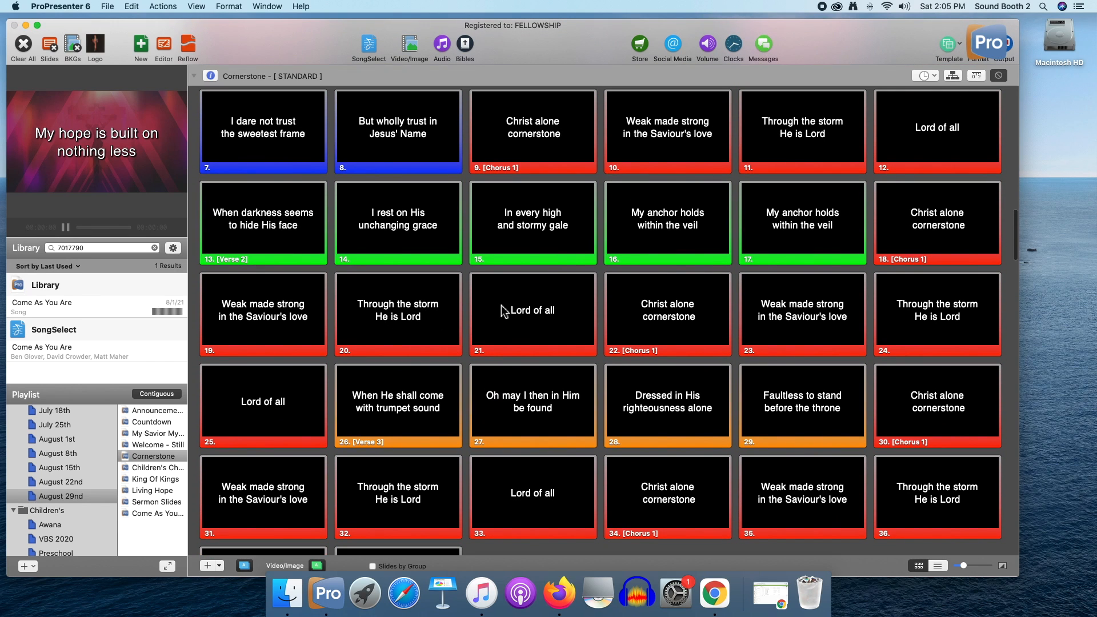
scroll(455, 288, up, 4)
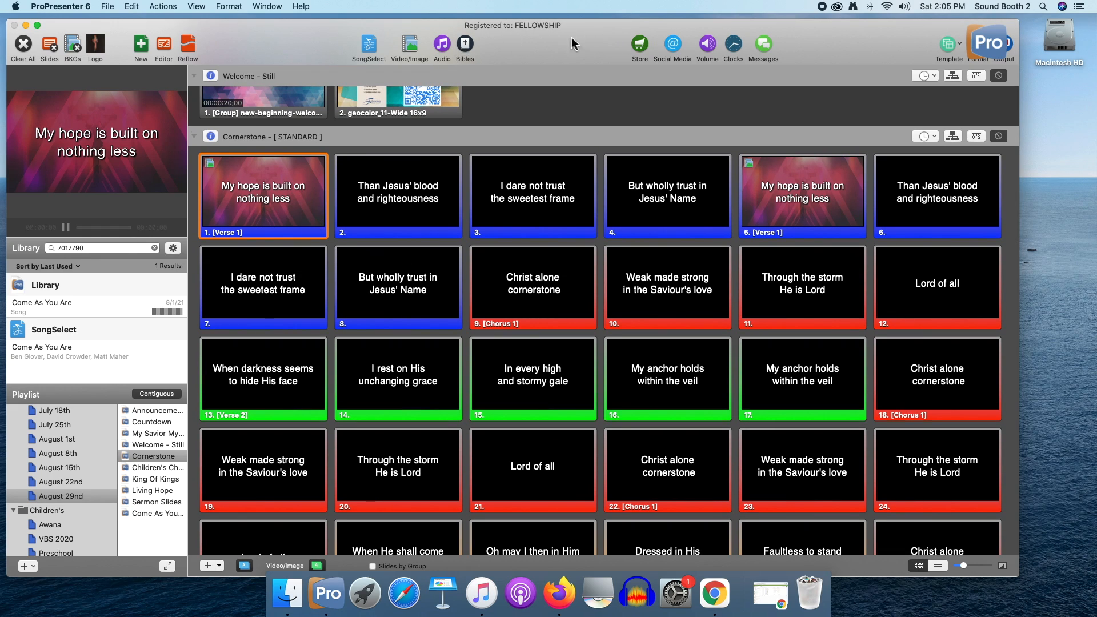
Open Cornerstone's first slide in the Editor and try the Bebas Neue and Catorgo Medium fonts on its lyrics
click(165, 46)
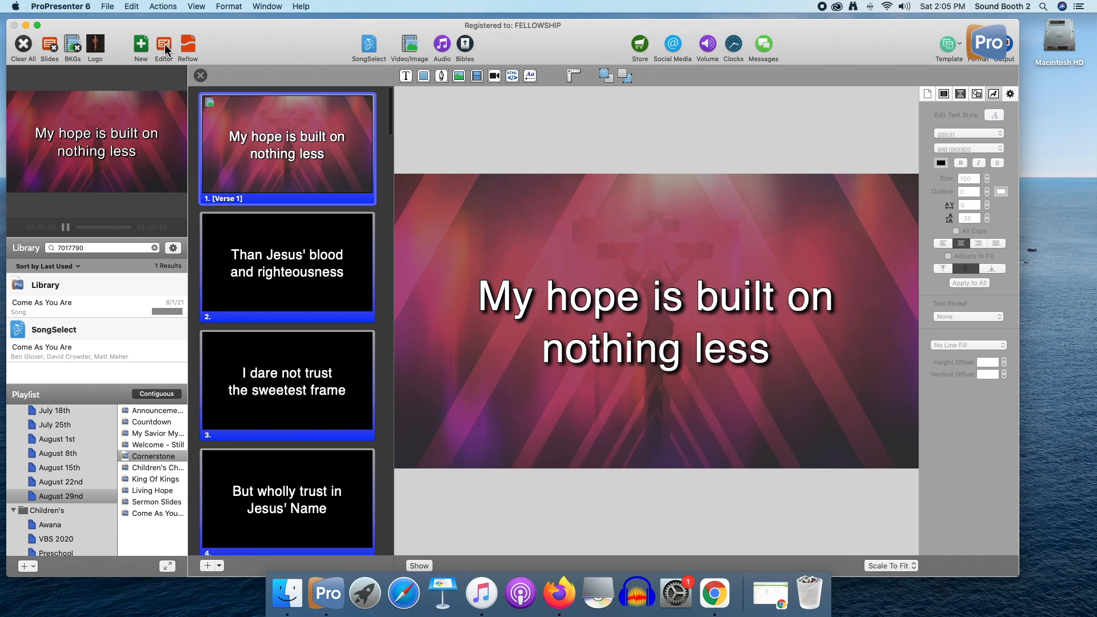
click(828, 269)
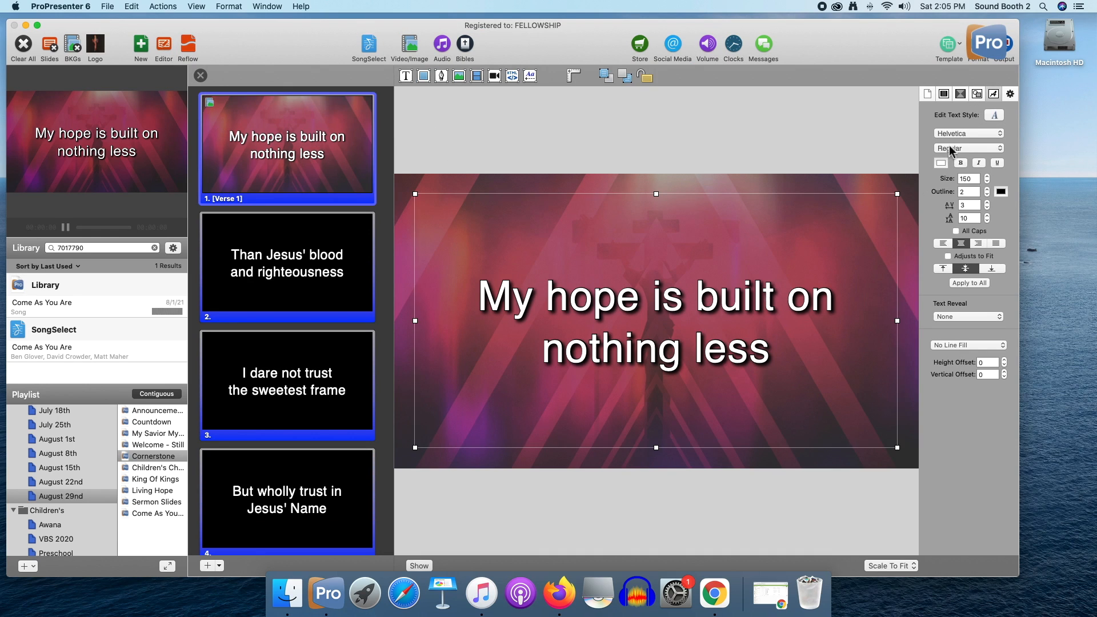
click(972, 137)
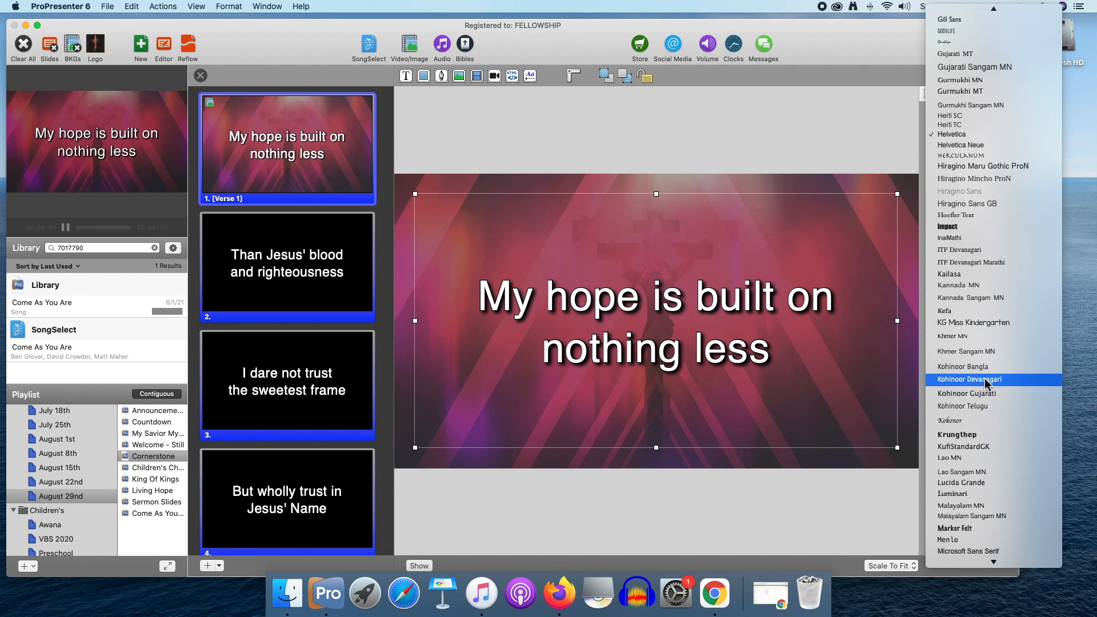
scroll(991, 354, up, 10)
scroll(986, 384, up, 10)
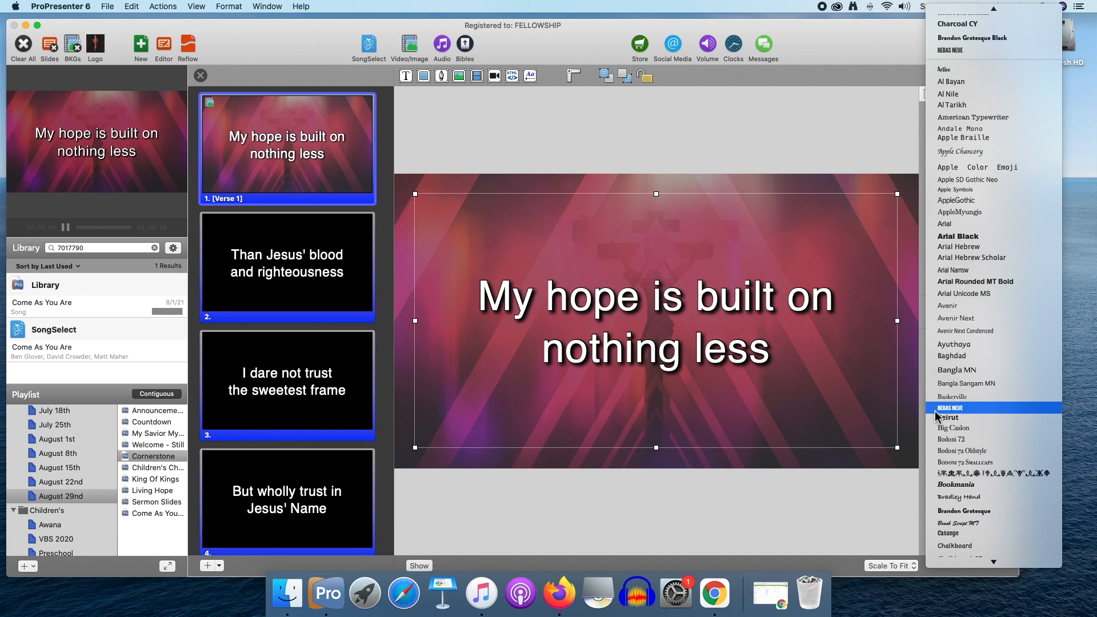
click(963, 409)
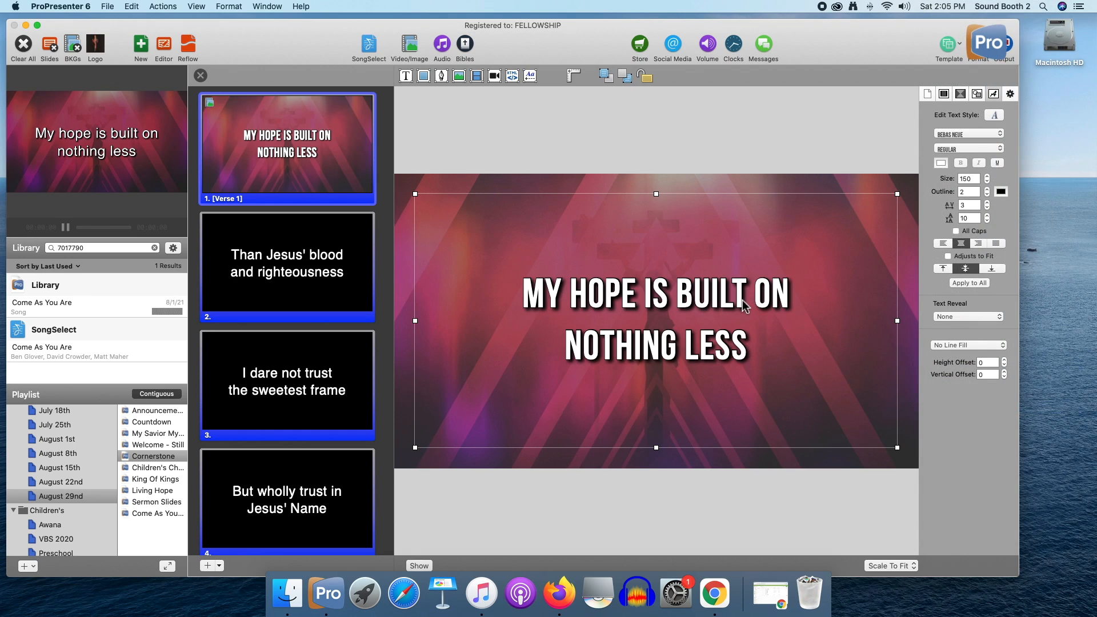
click(975, 135)
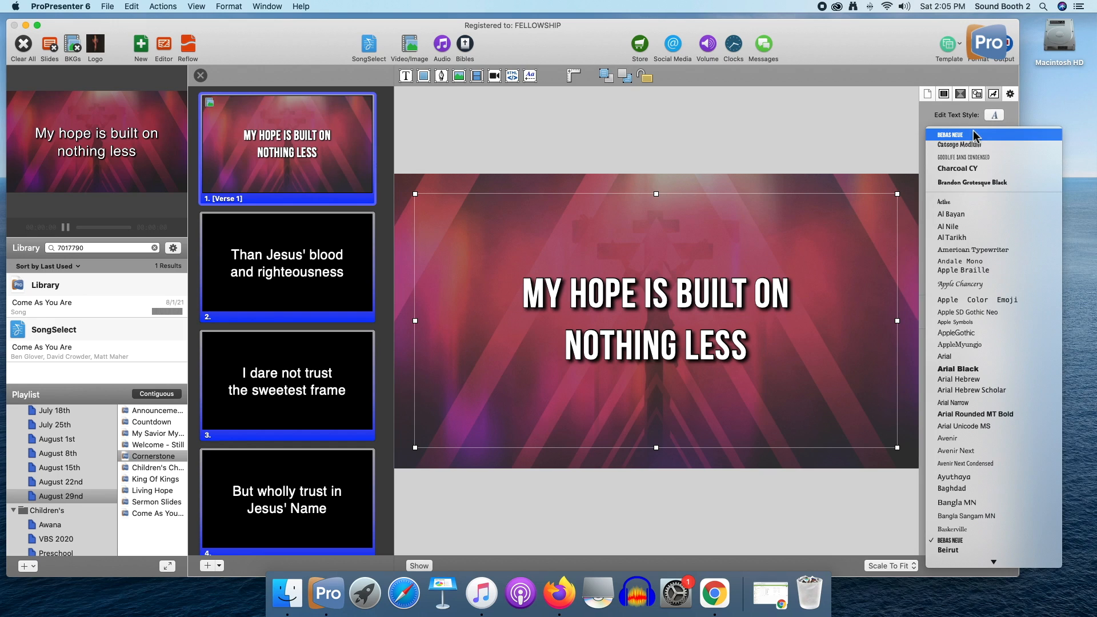
click(975, 145)
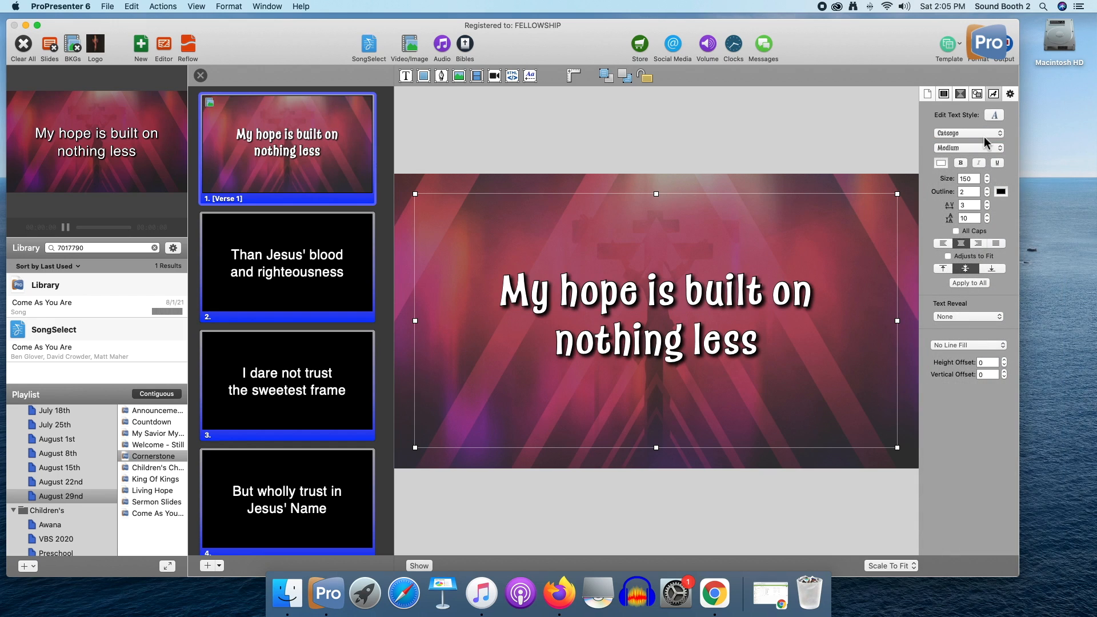
Set the first slide's font to Charcoal CY, apply it to all Cornerstone slides, and review them outside the Editor
click(988, 140)
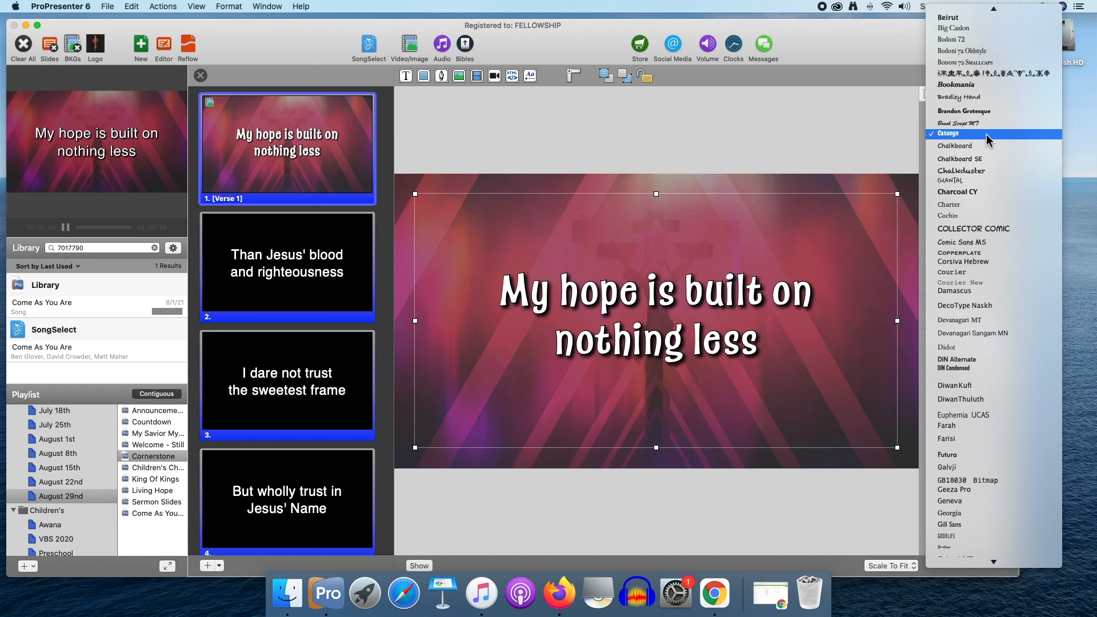
click(977, 193)
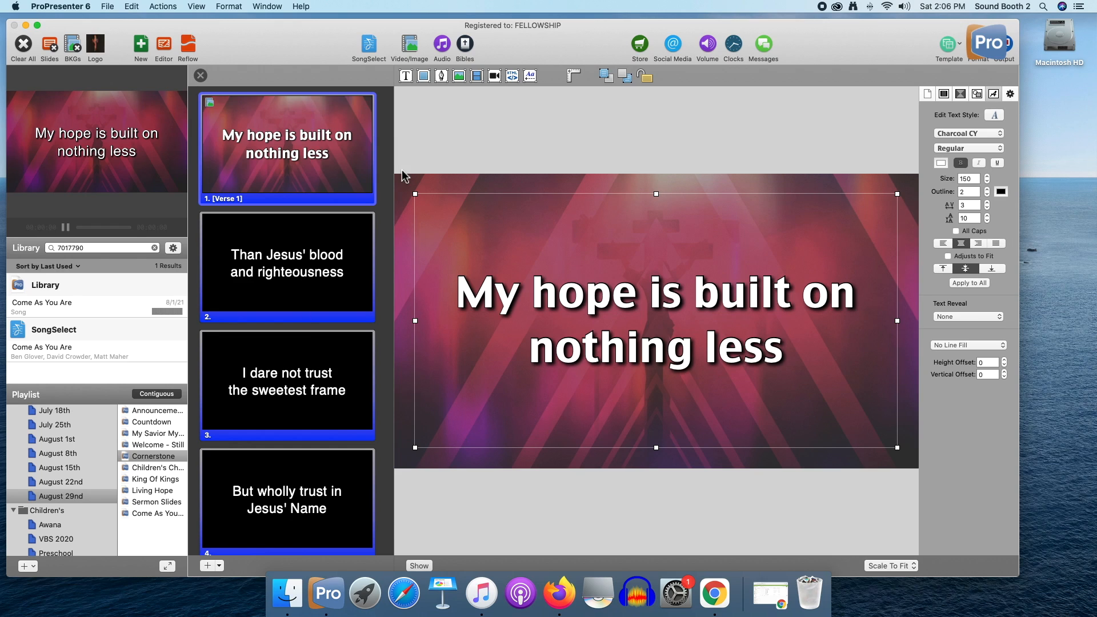
click(978, 285)
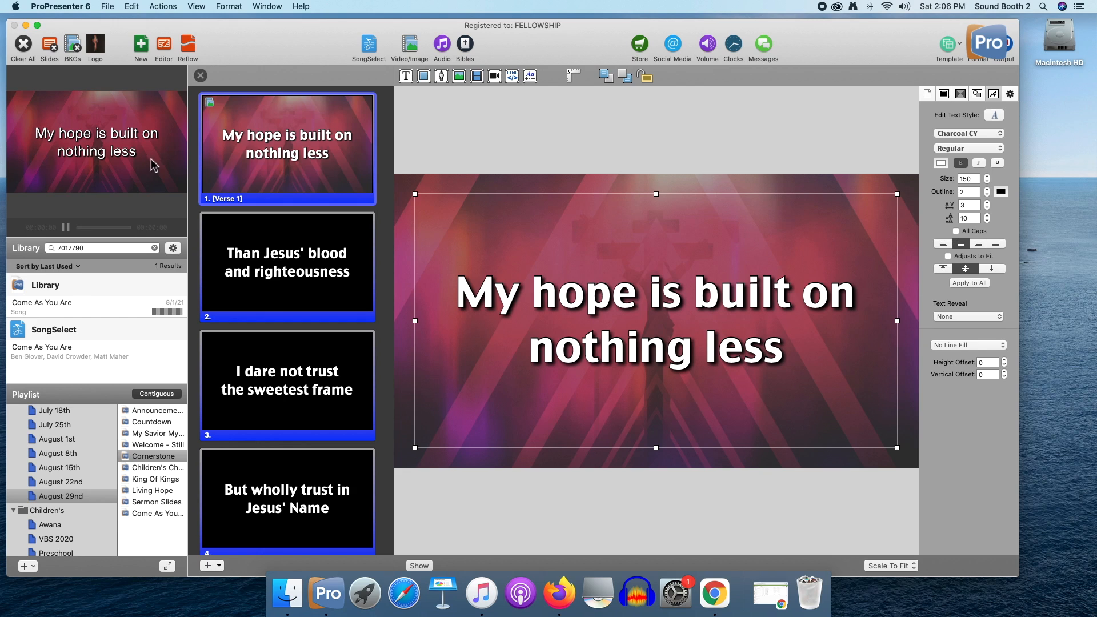
click(200, 75)
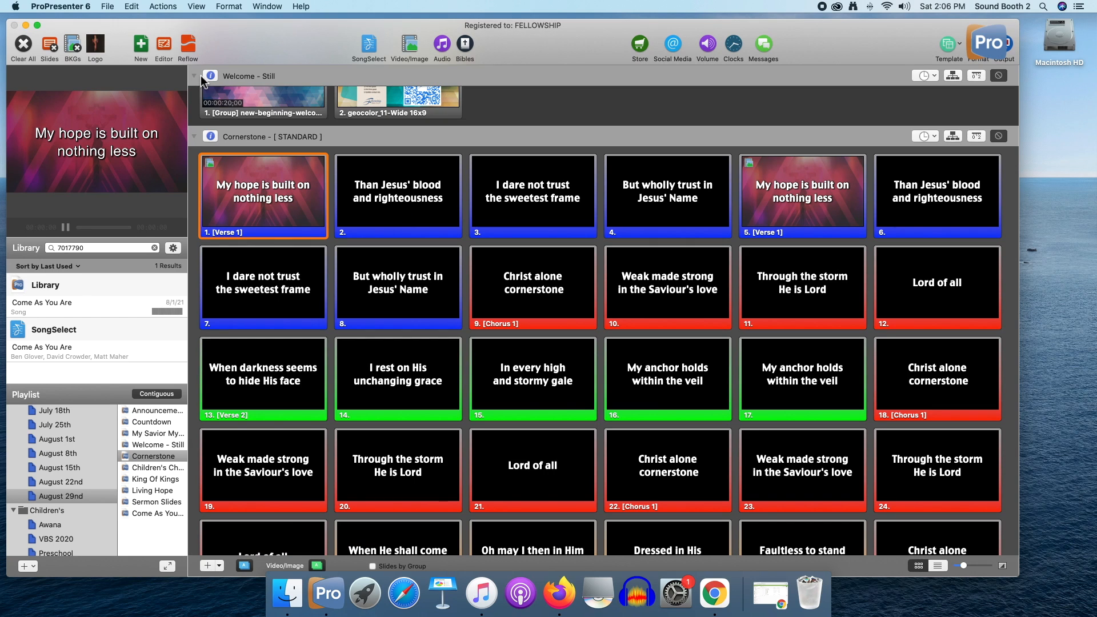
scroll(480, 262, down, 3)
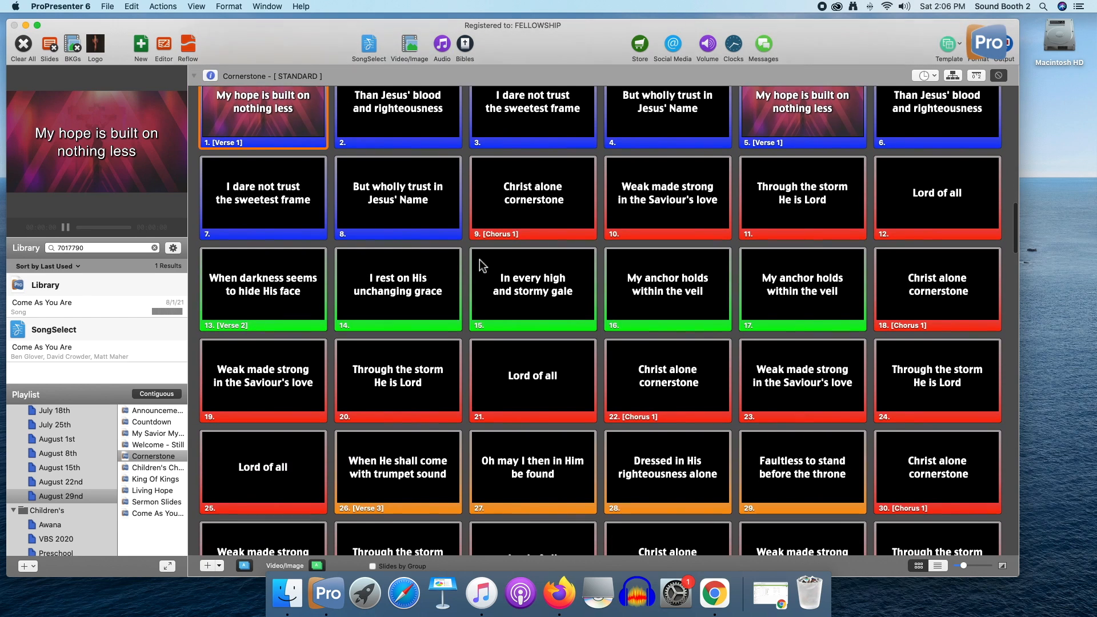
scroll(479, 260, down, 5)
scroll(479, 259, up, 5)
scroll(480, 265, up, 3)
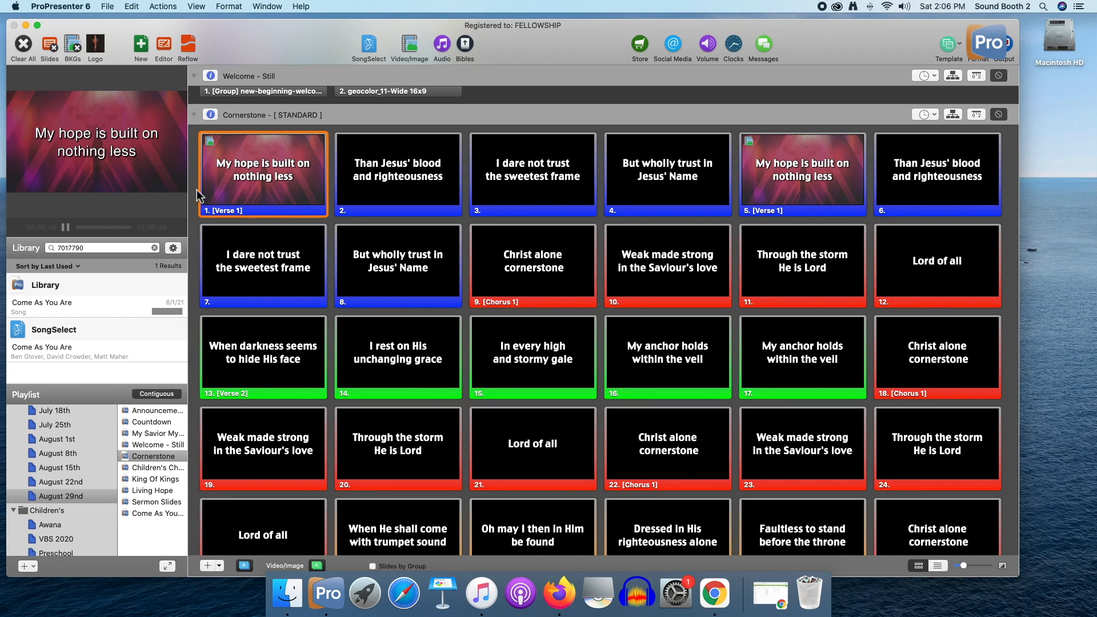
Send the first Cornerstone slide live again and apply Template 4 from the Fellowship Full Screen group to it
click(257, 188)
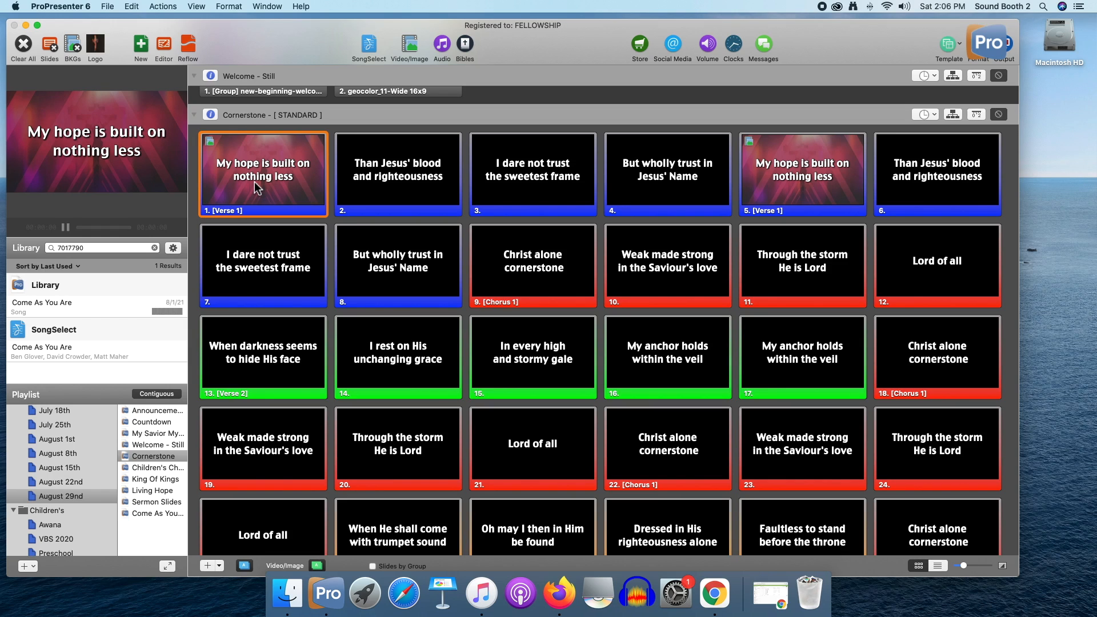
key(super+a)
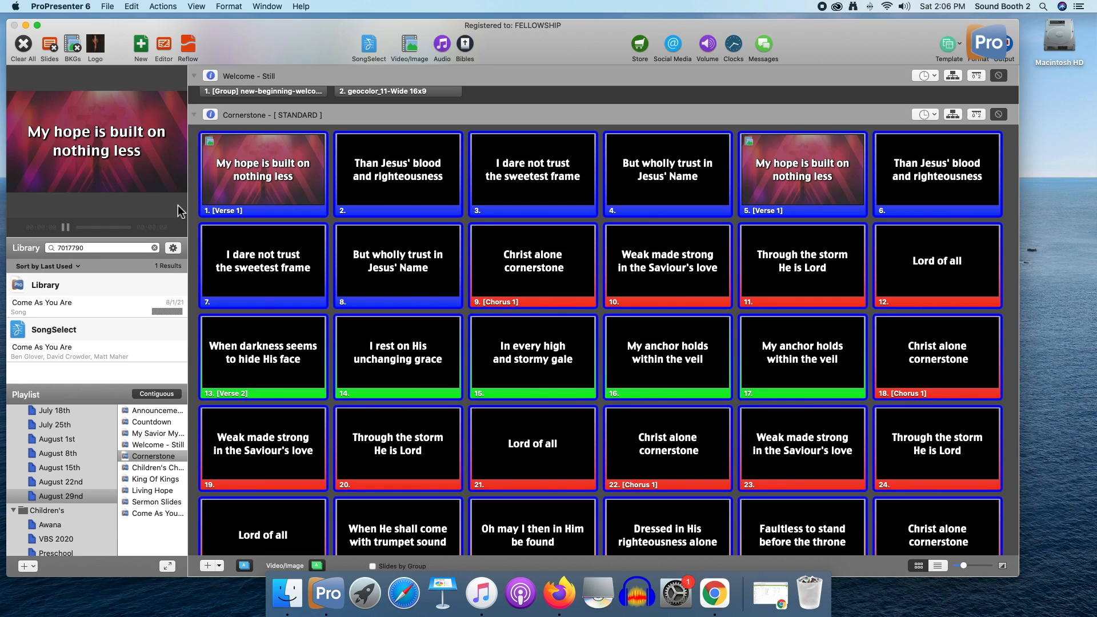
click(276, 179)
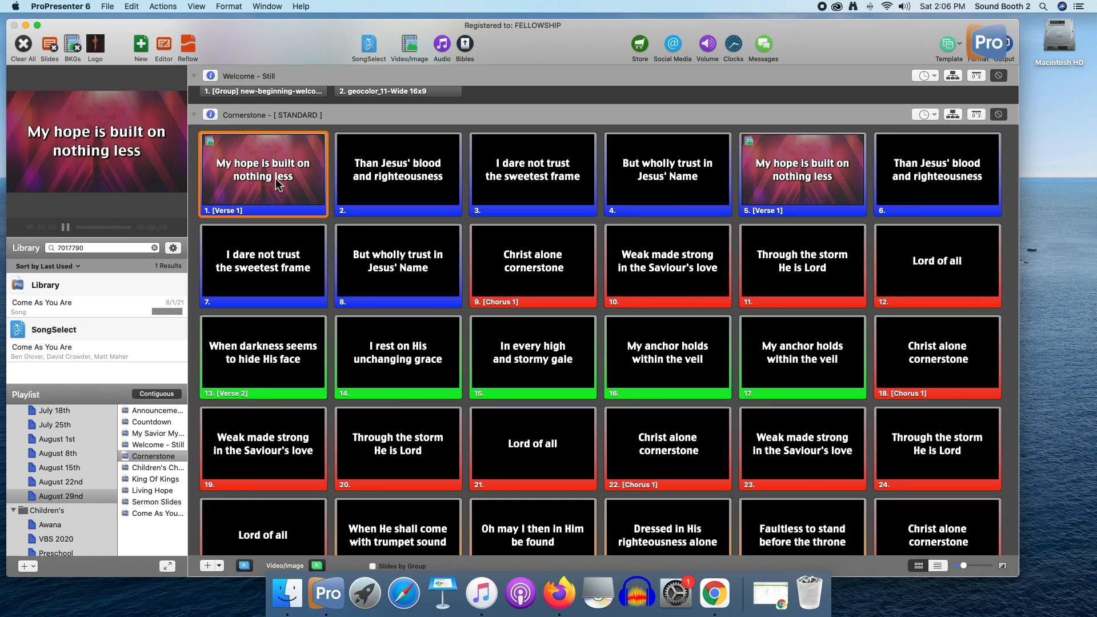
key(super+a)
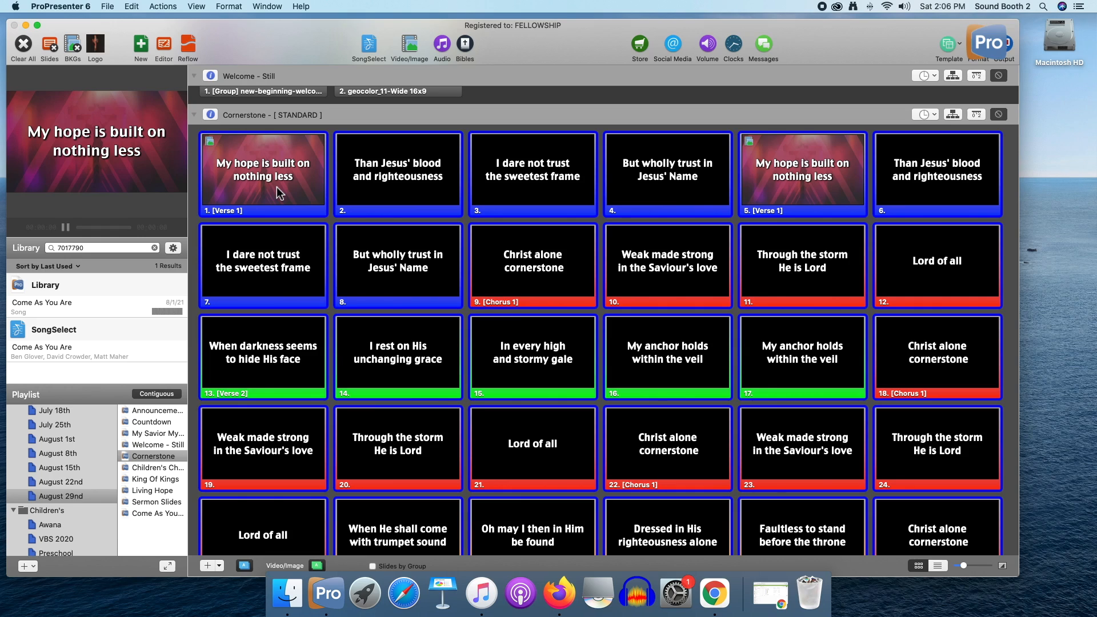
click(278, 193)
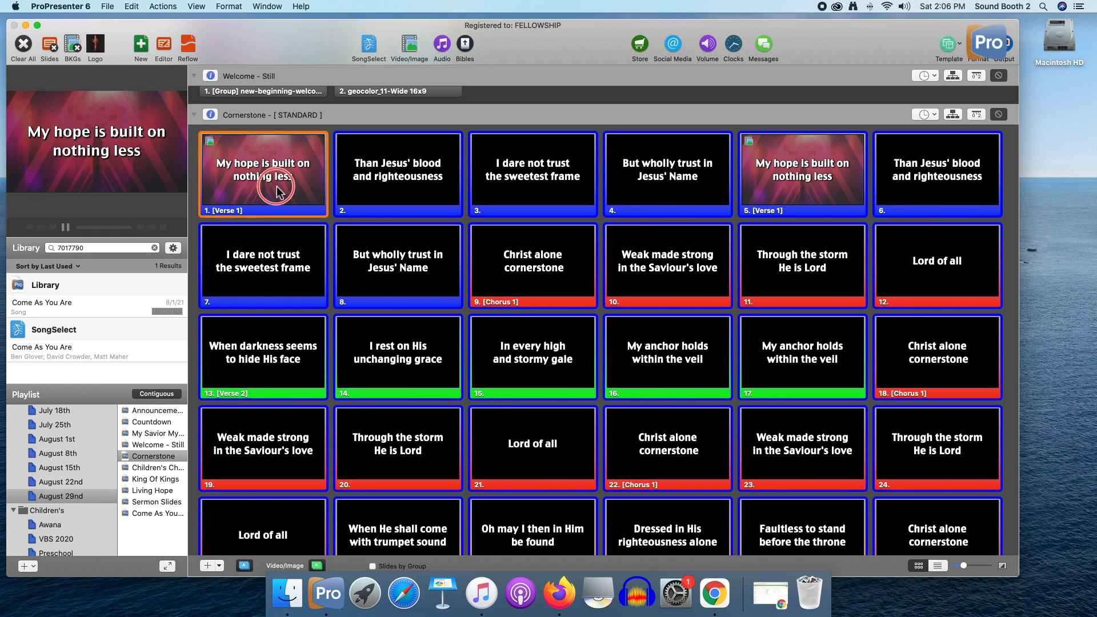
right_click(279, 193)
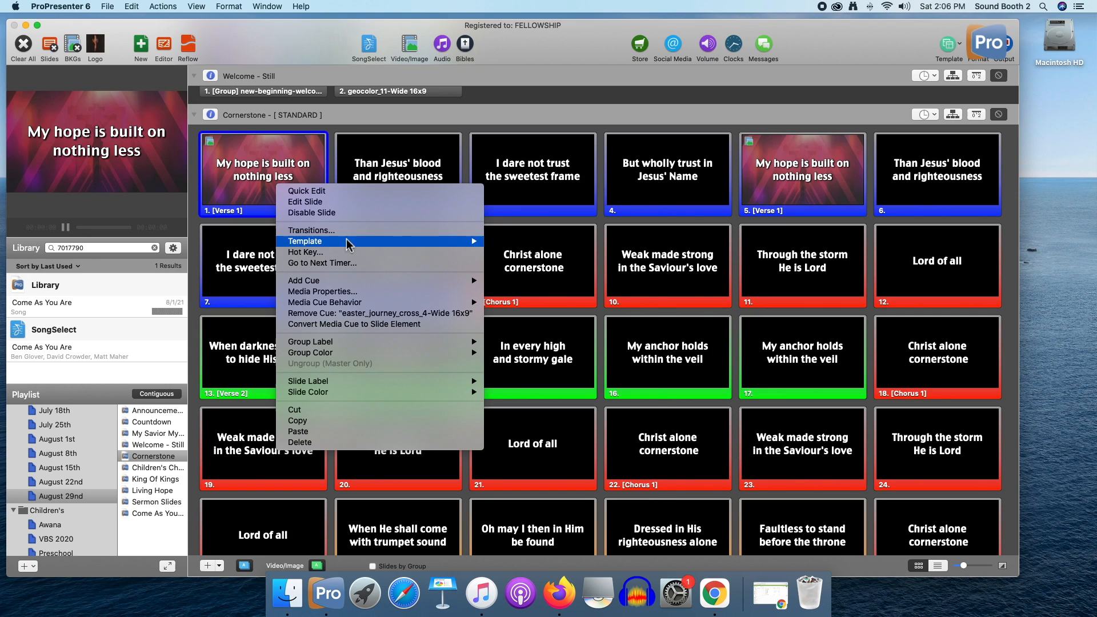
mouse_move(394, 245)
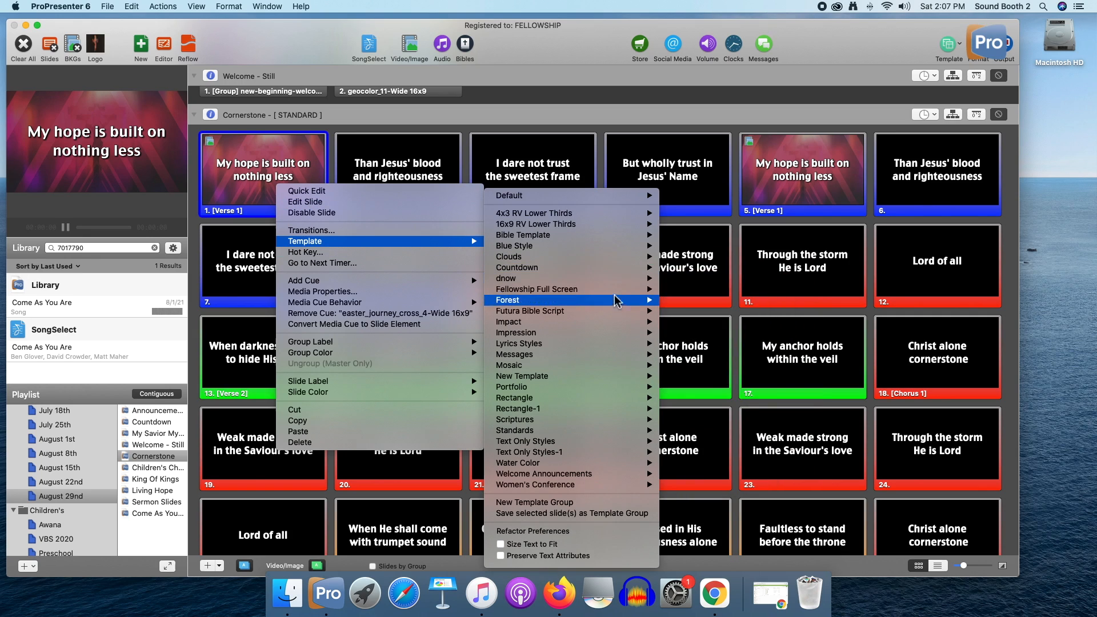
mouse_move(616, 290)
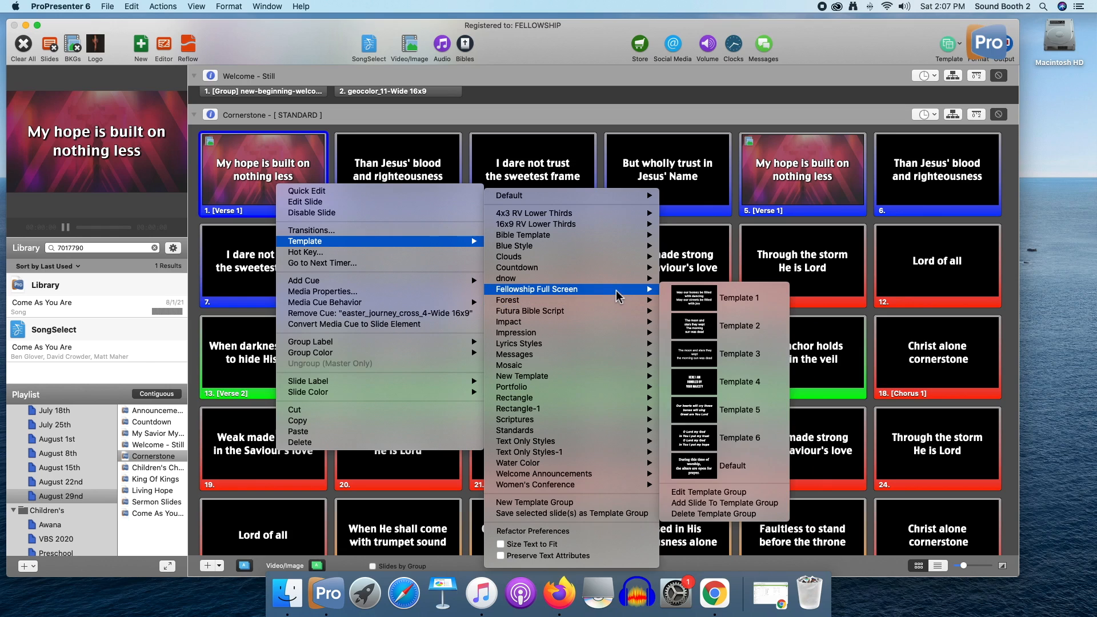
click(745, 390)
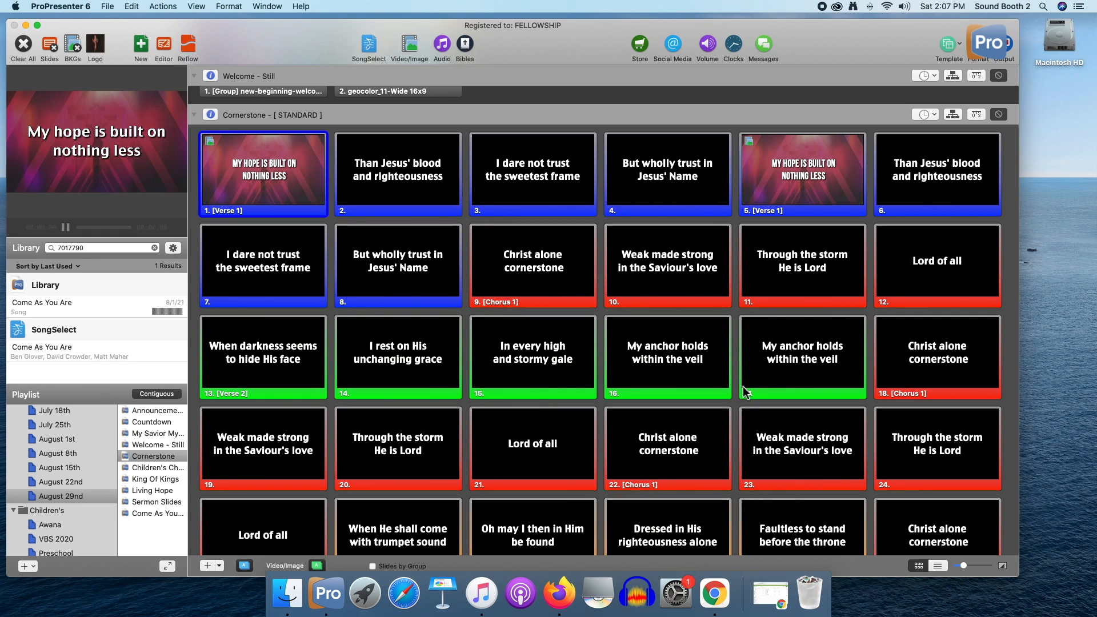
Apply Fellowship Full Screen Template 4 to all the Cornerstone slides at once
key(super+a)
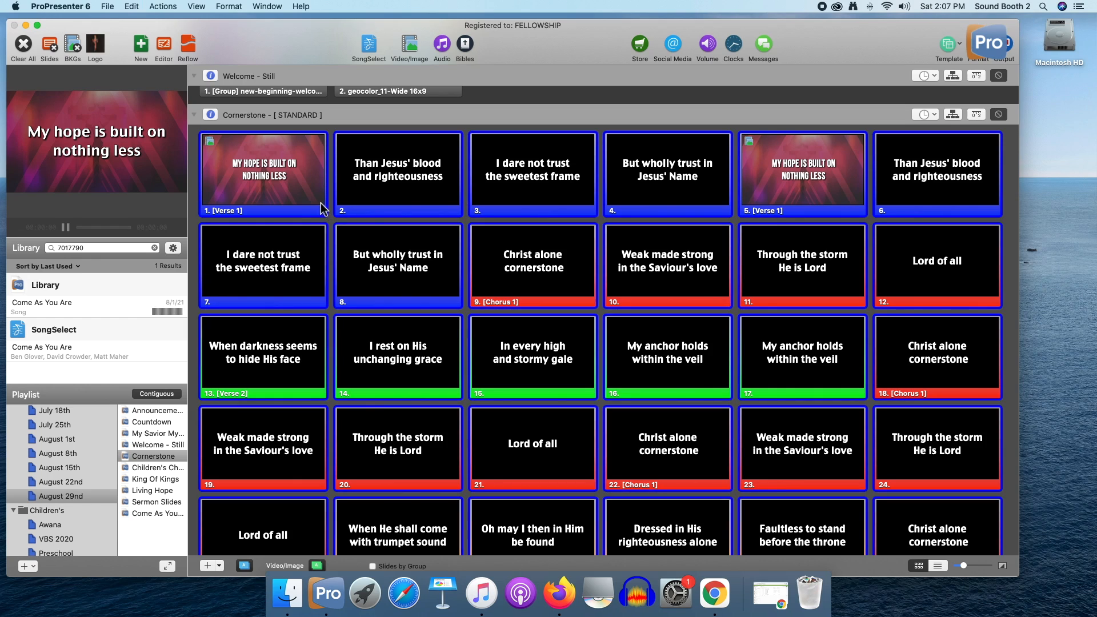
right_click(318, 206)
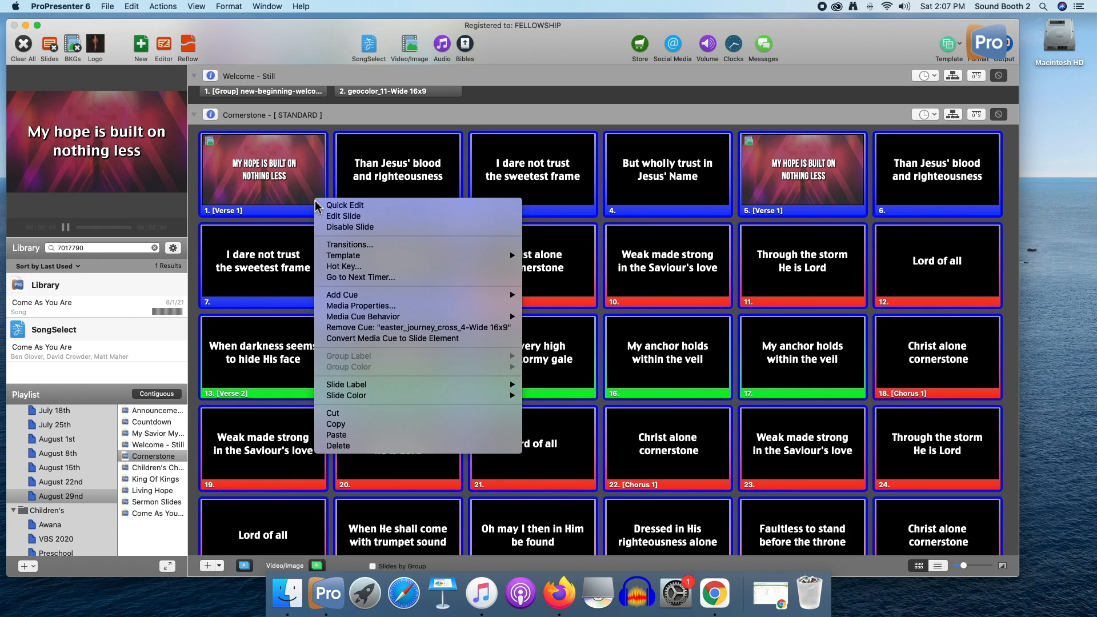
mouse_move(448, 259)
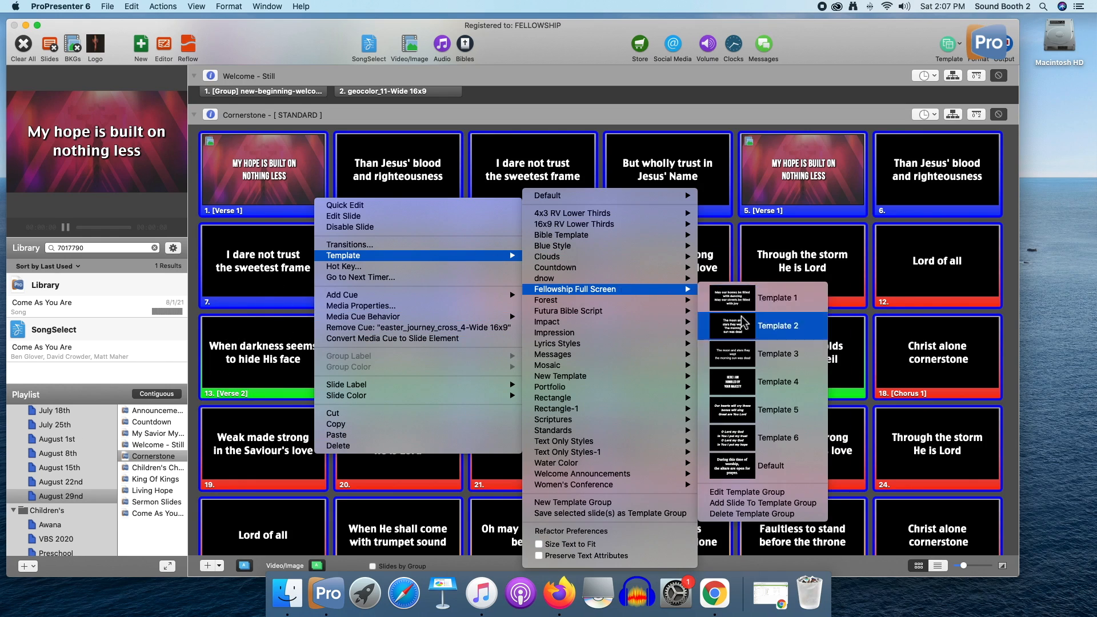
click(749, 389)
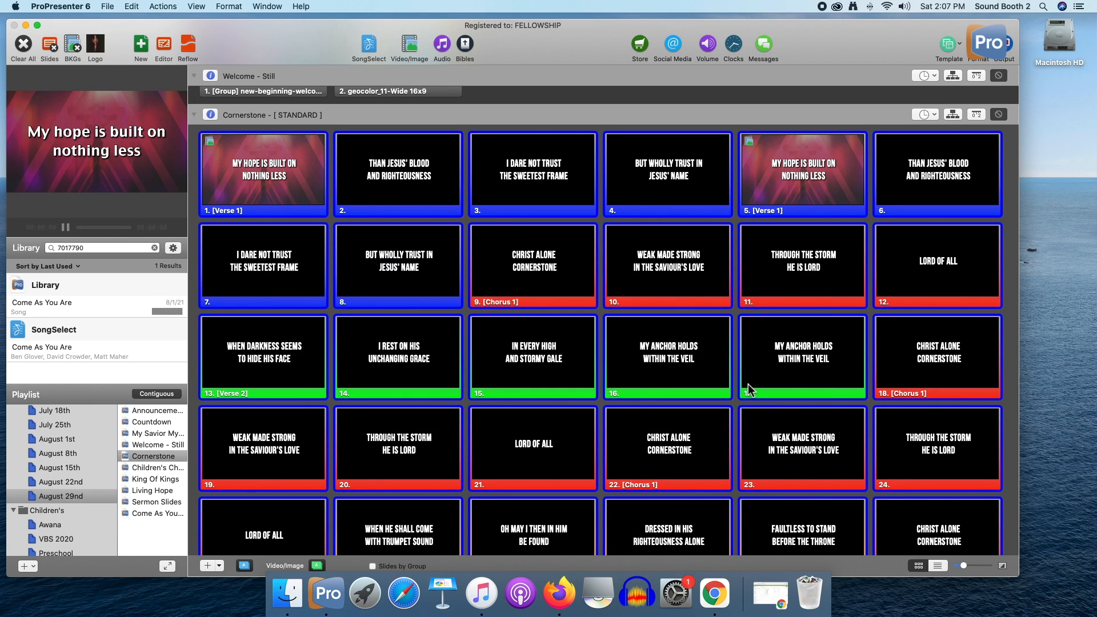
Apply the Default template from the Fellowship Full Screen group to all Cornerstone slides and review the restyled lyrics
scroll(482, 320, up, 1)
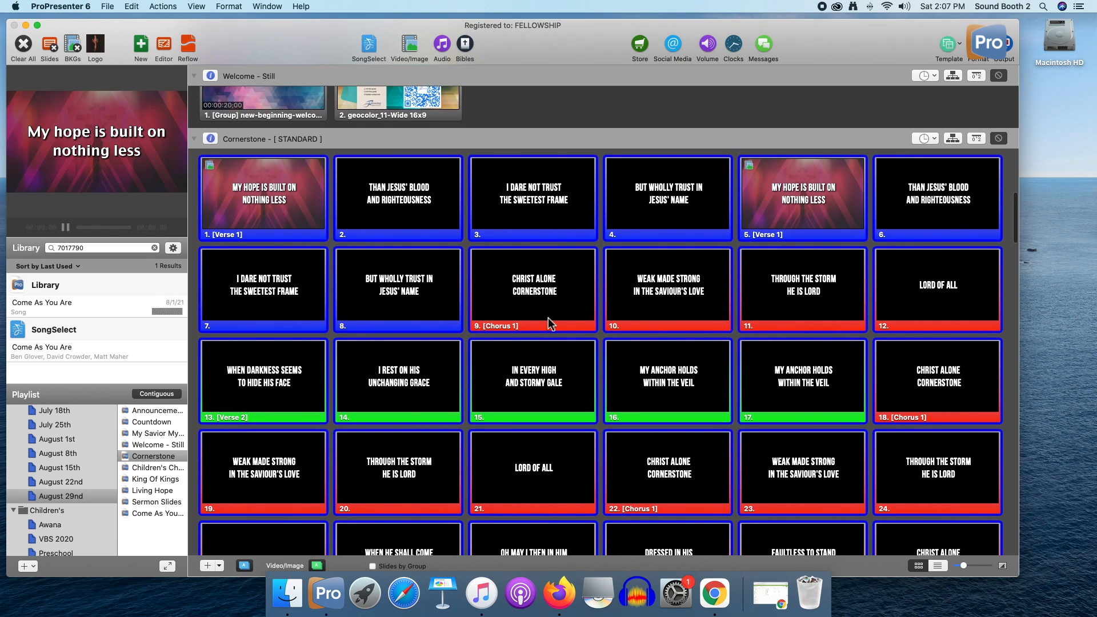
right_click(311, 220)
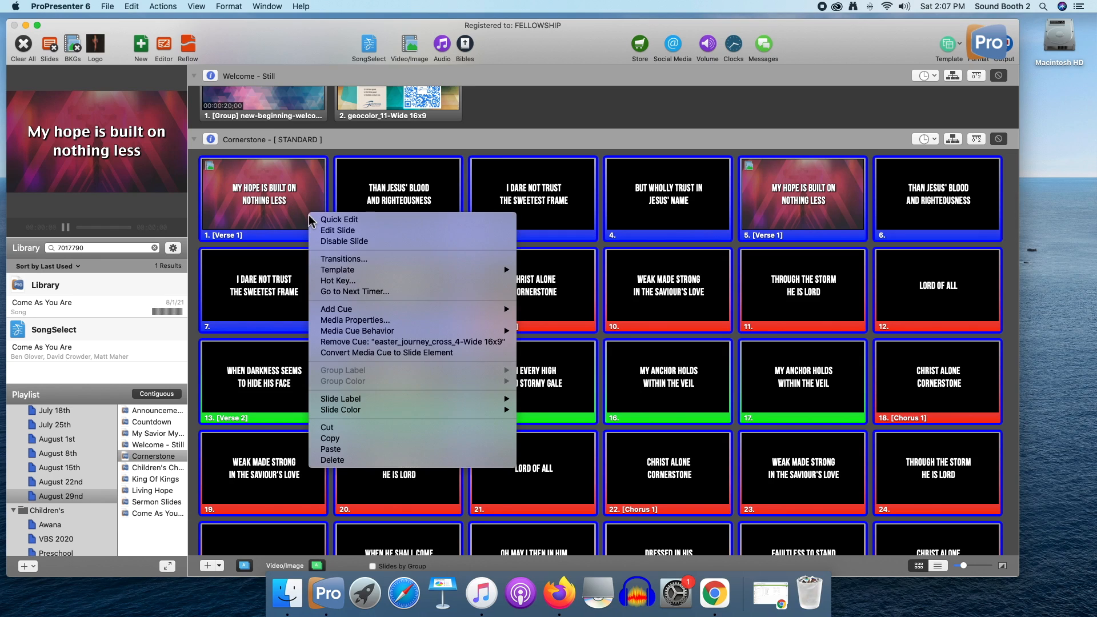
mouse_move(371, 270)
mouse_move(640, 290)
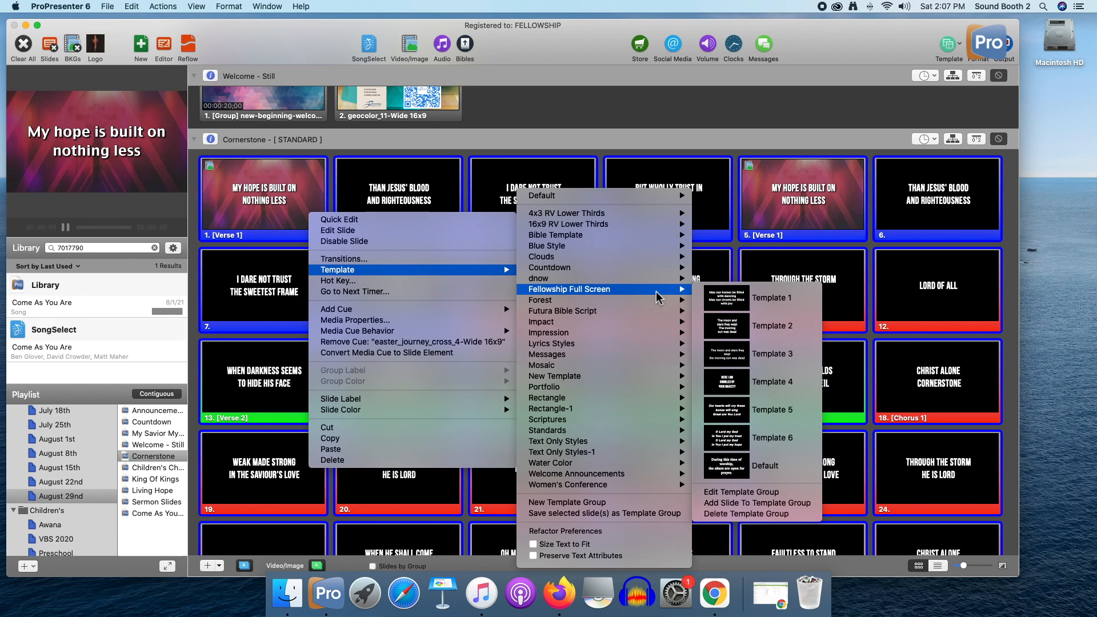
click(757, 468)
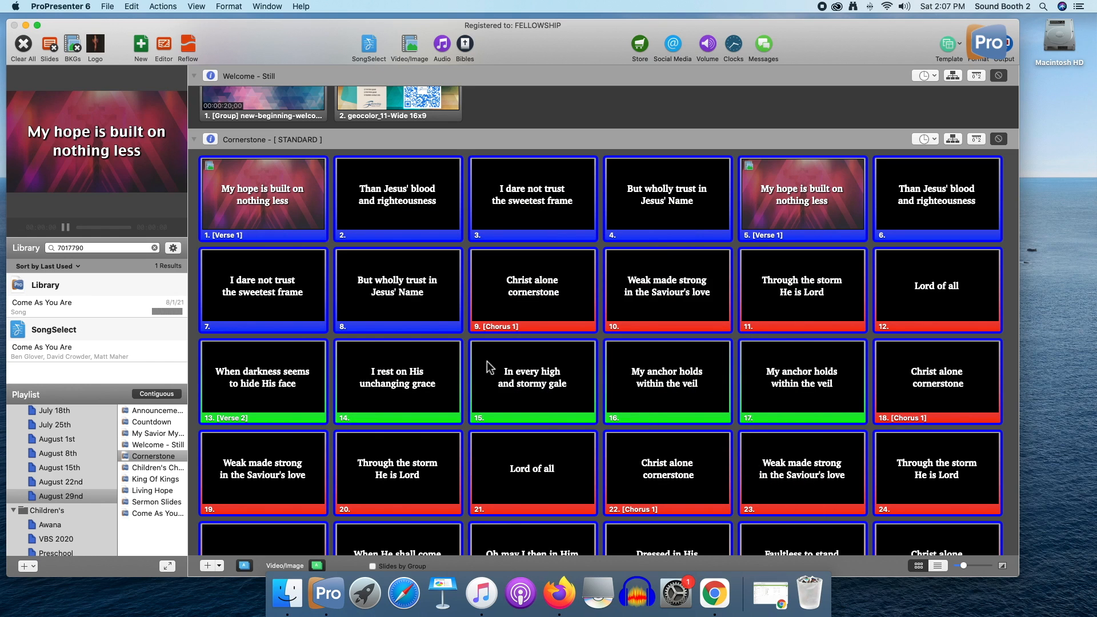
scroll(487, 362, down, 5)
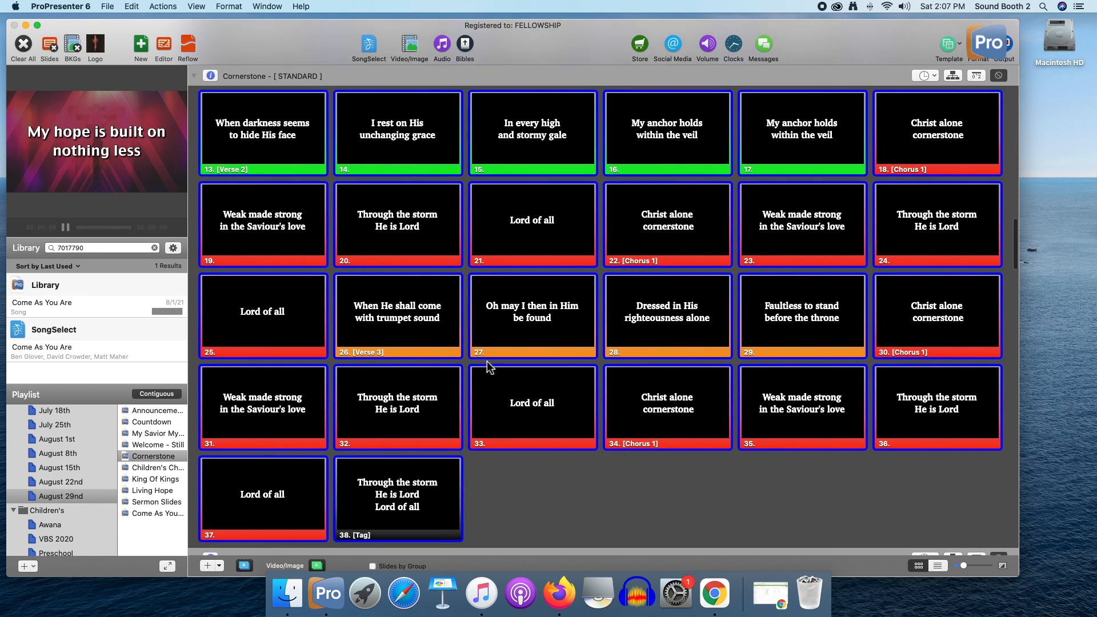
scroll(489, 367, up, 5)
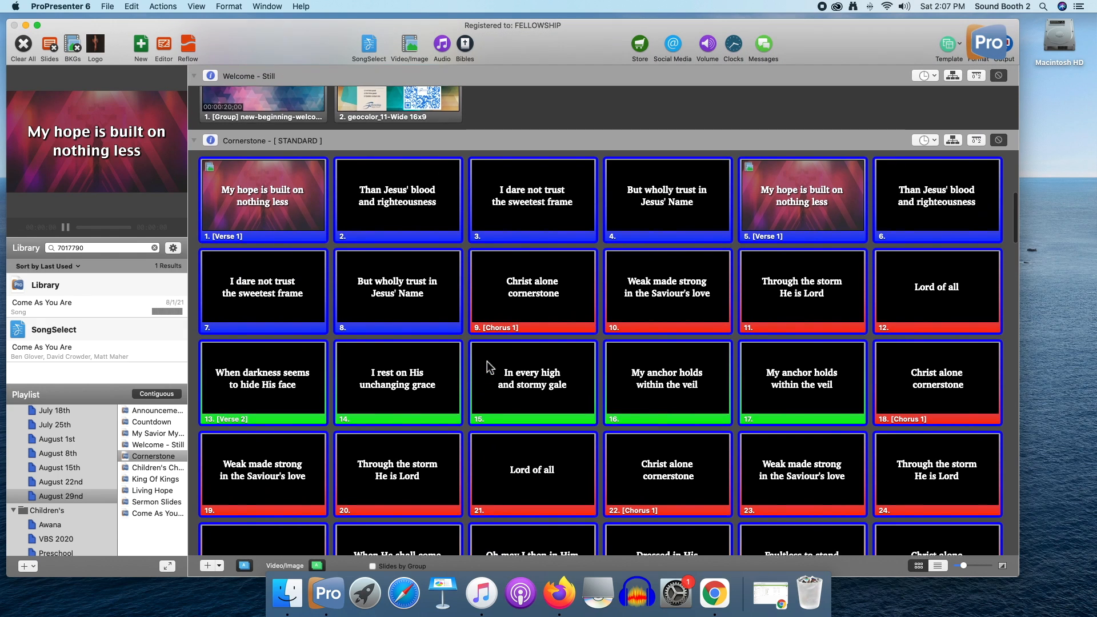
Show Cornerstone's arrangement and compare it with the song's sequence in the Planning Center plan in Chrome
click(952, 142)
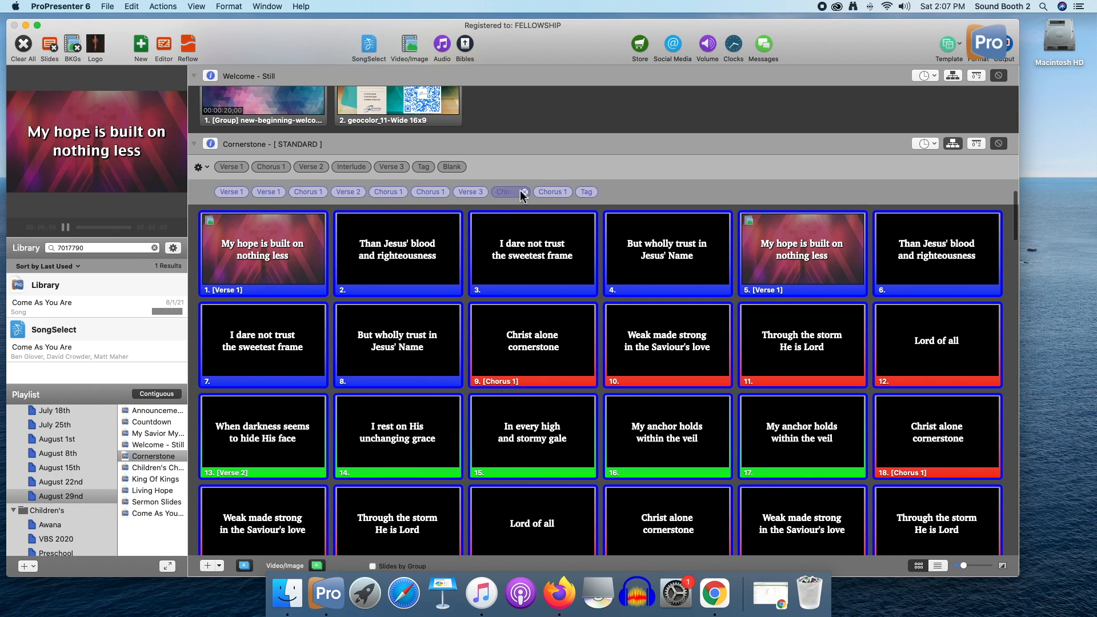
click(772, 595)
drag(577, 220, 474, 341)
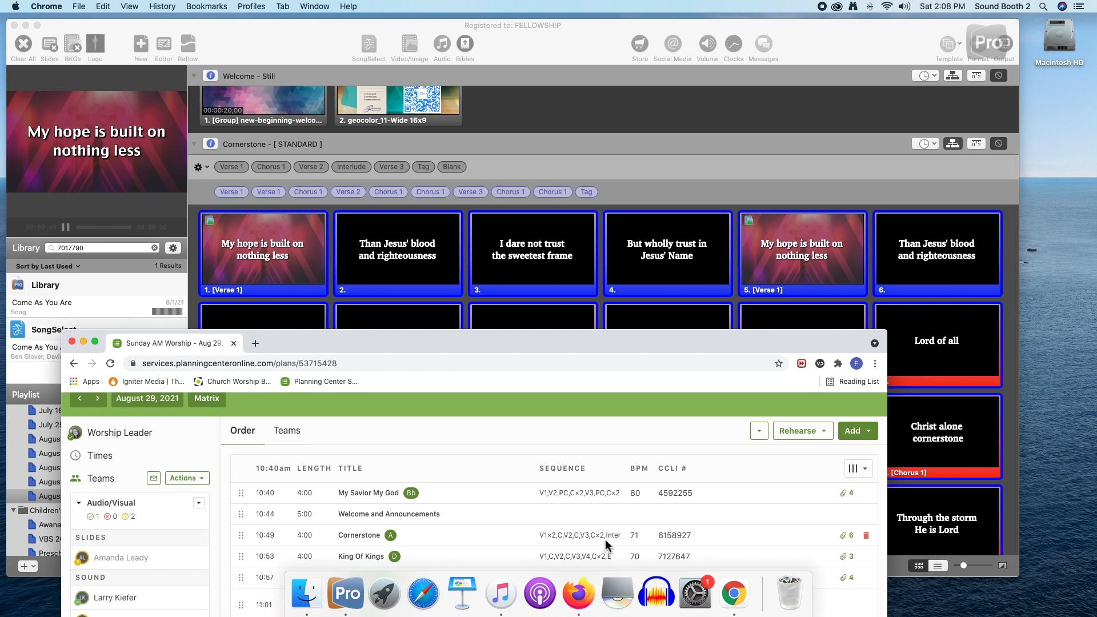
drag(497, 343, 799, 314)
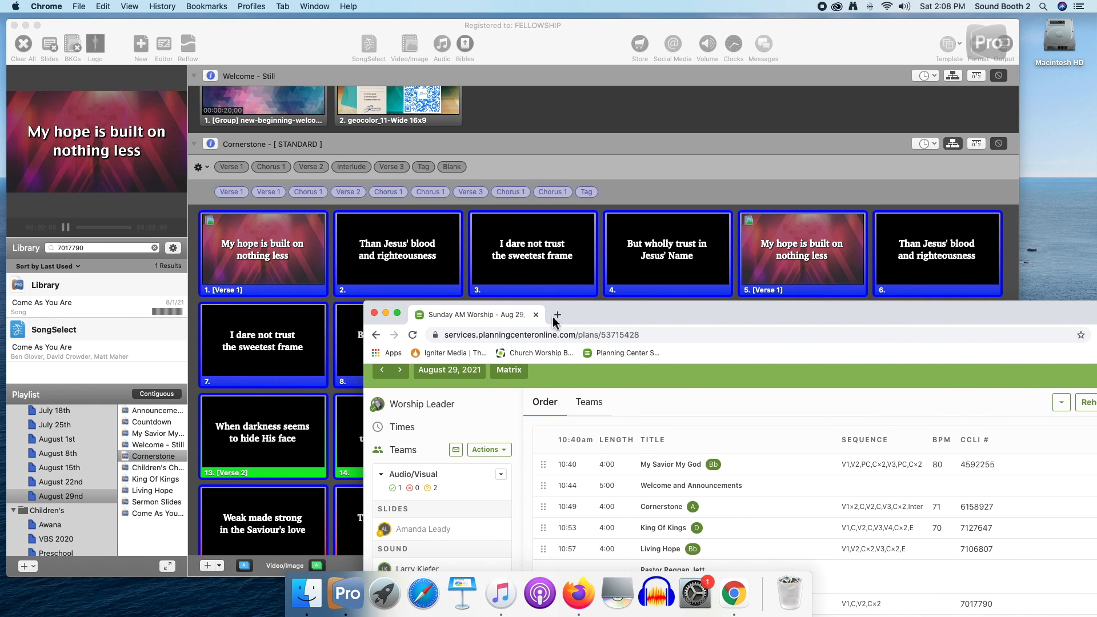
Return to ProPresenter and look through the King Of Kings and Living Hope slides in the playlist
click(147, 479)
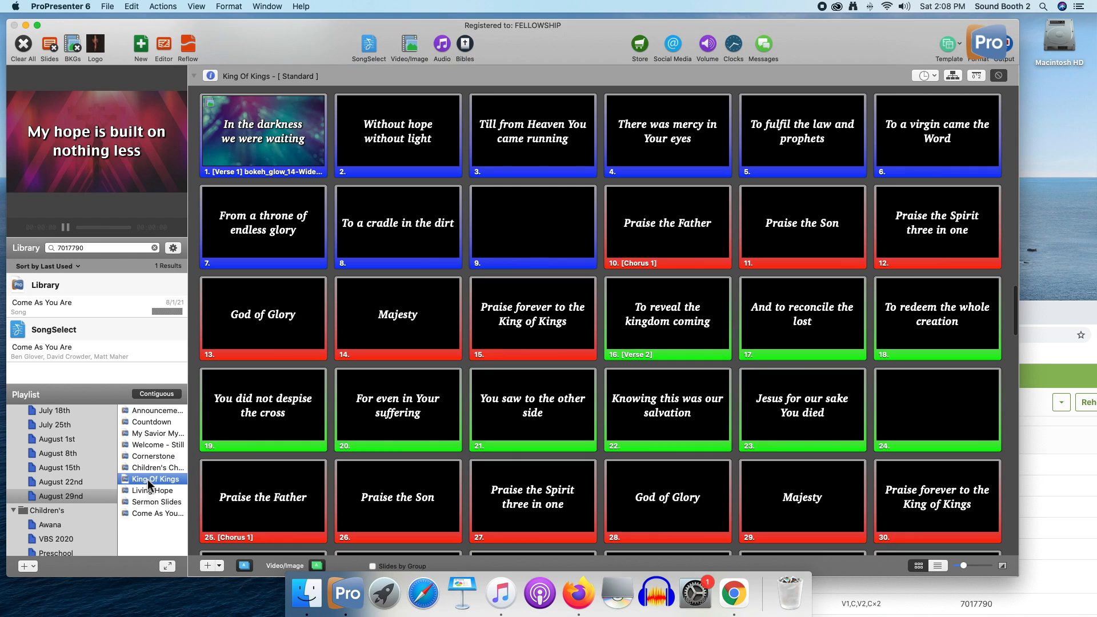
scroll(464, 290, down, 10)
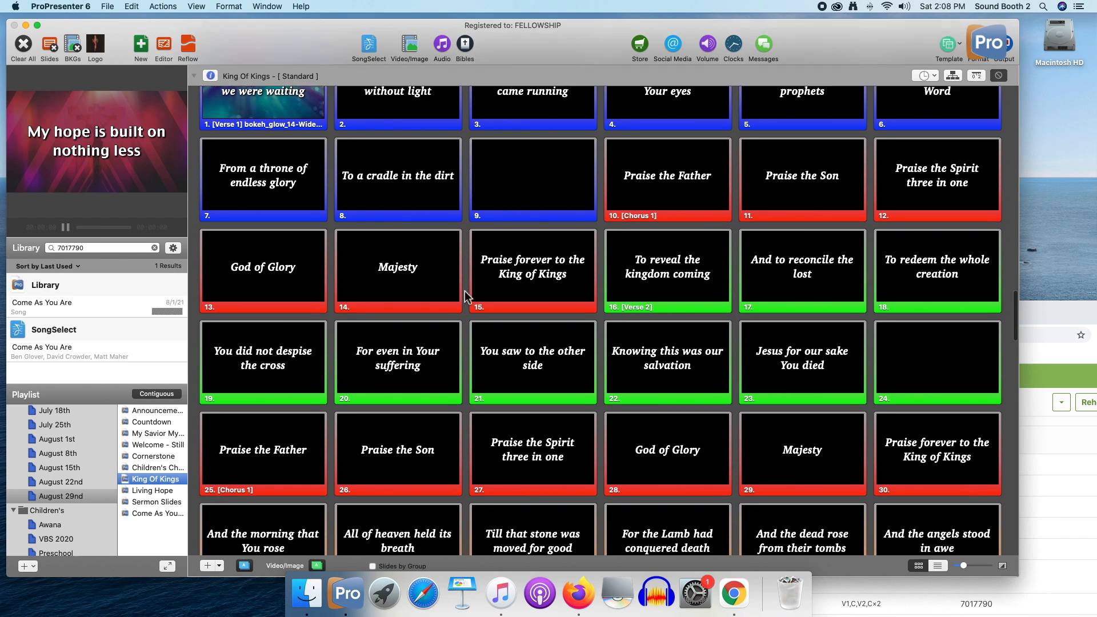
scroll(464, 292, down, 10)
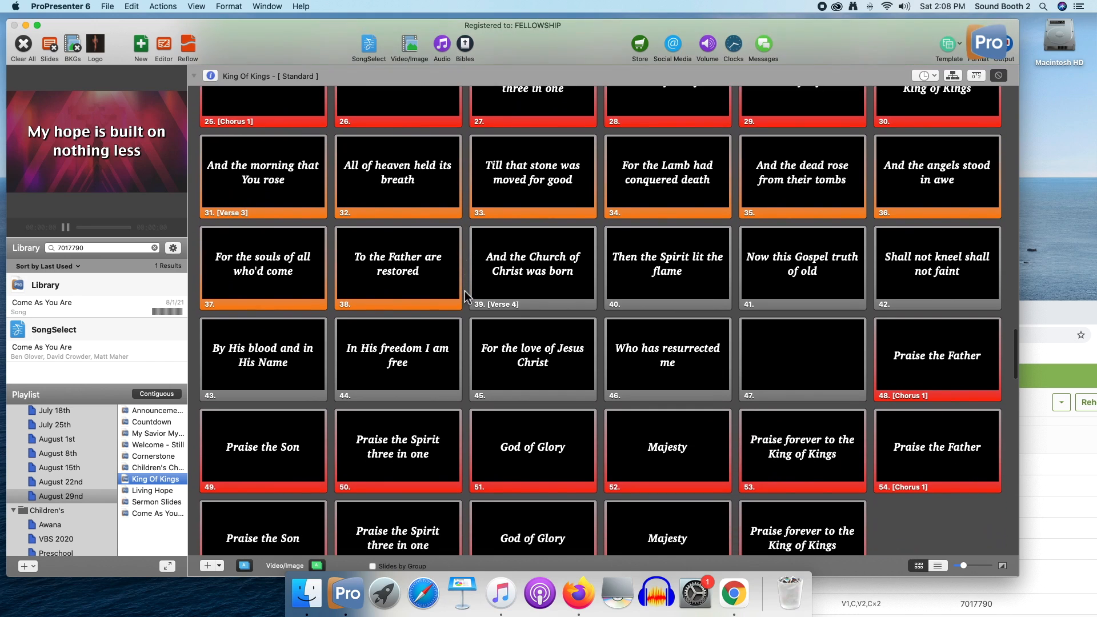
scroll(465, 292, up, 5)
scroll(465, 290, up, 4)
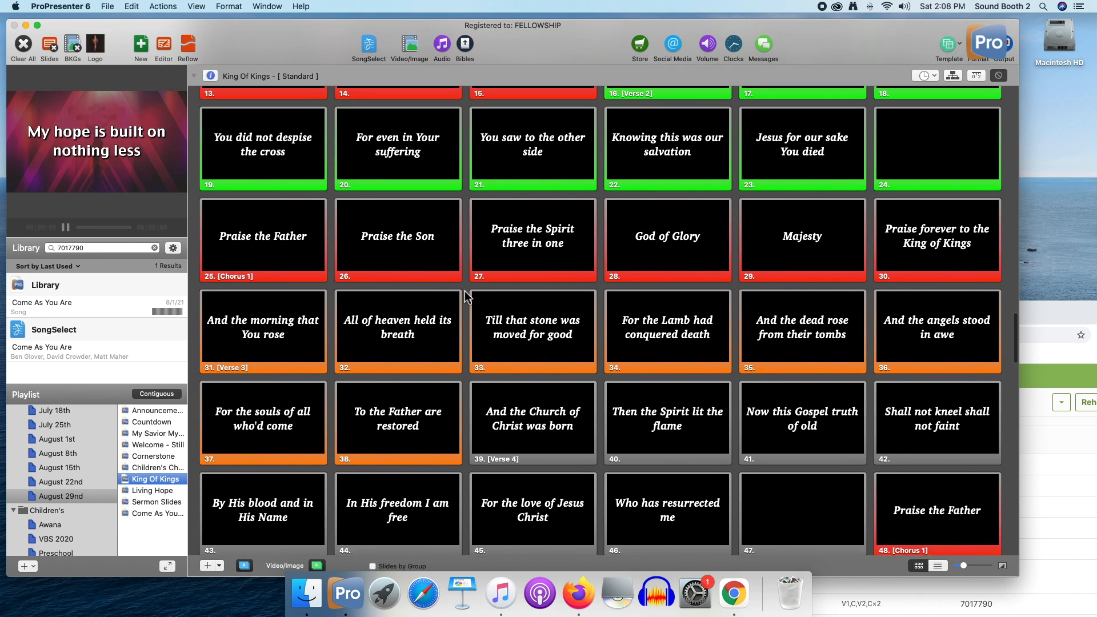
scroll(427, 320, down, 6)
click(155, 491)
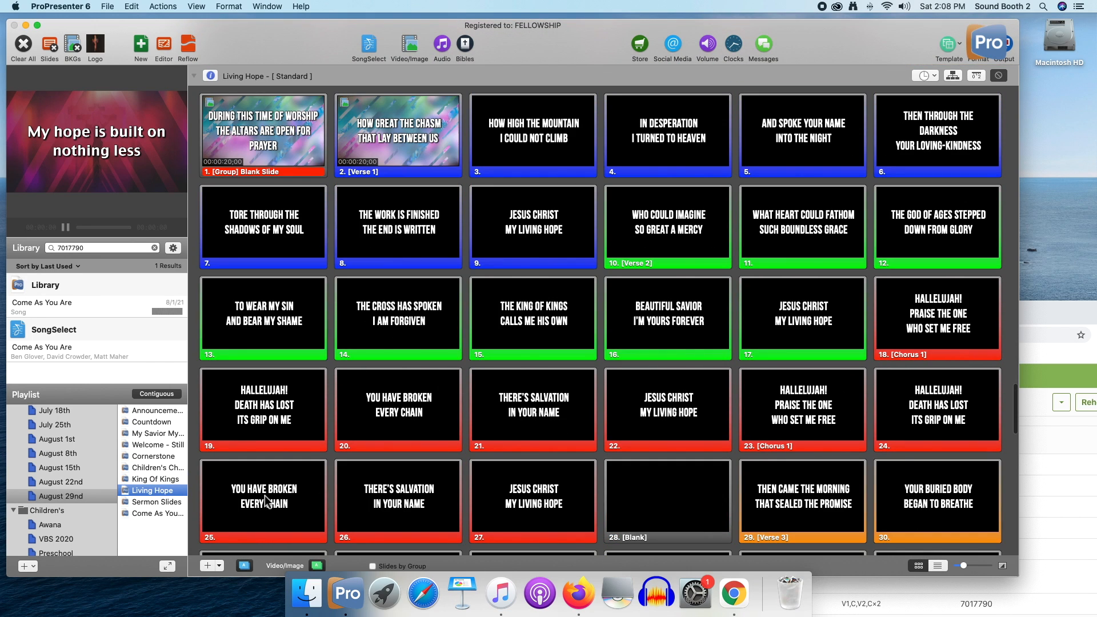
scroll(265, 495, up, 5)
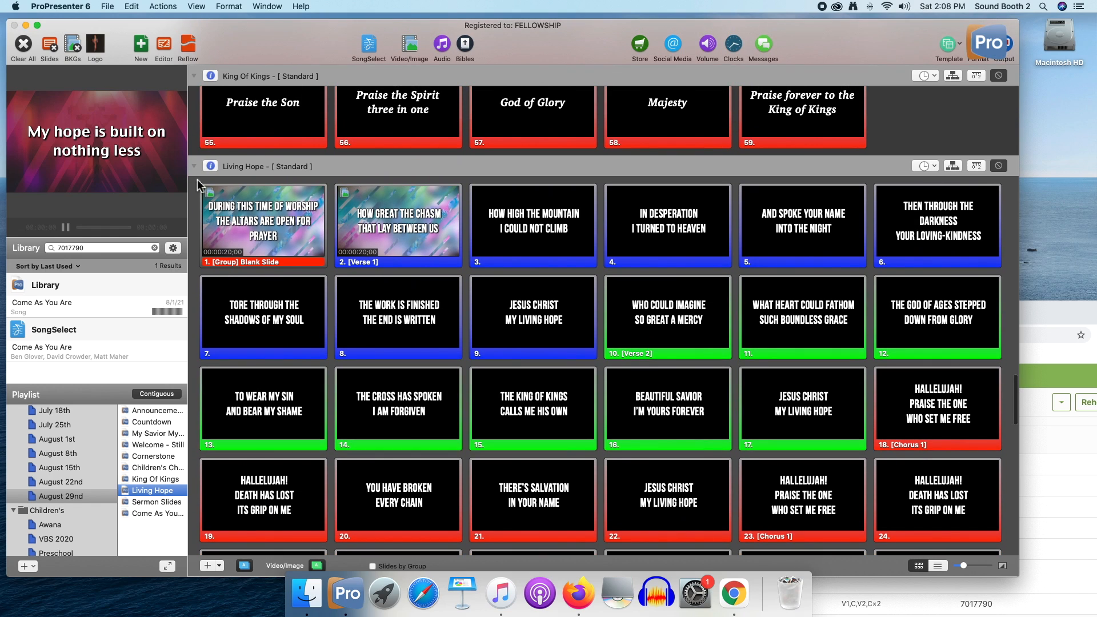
scroll(296, 180, up, 10)
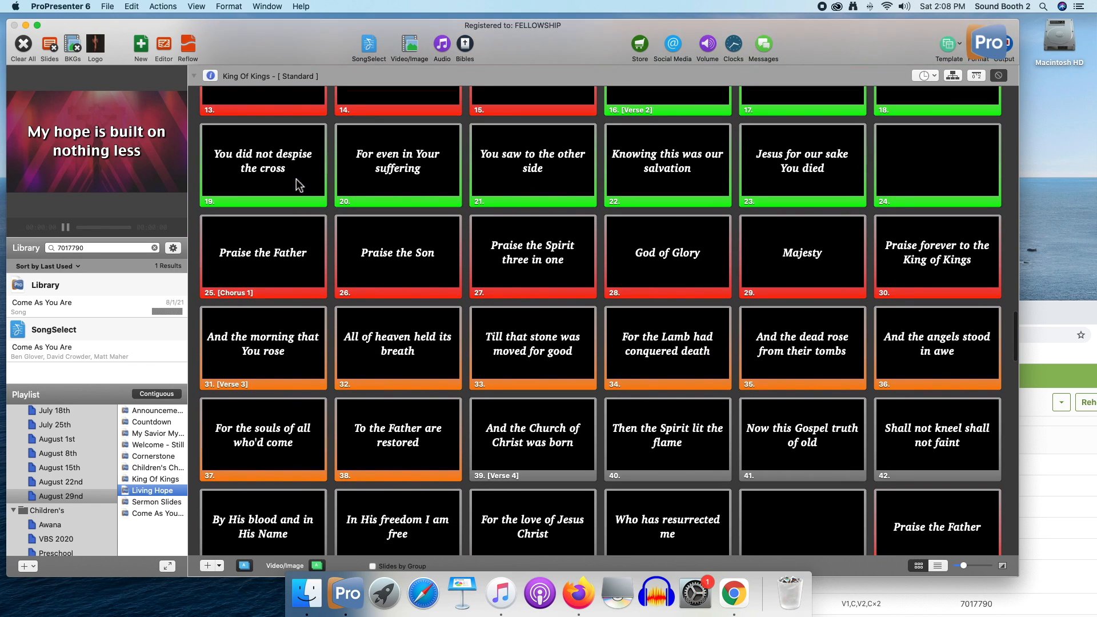
Show King Of Kings' arrangement, switch the song to Master, and review its slides
scroll(297, 184, up, 3)
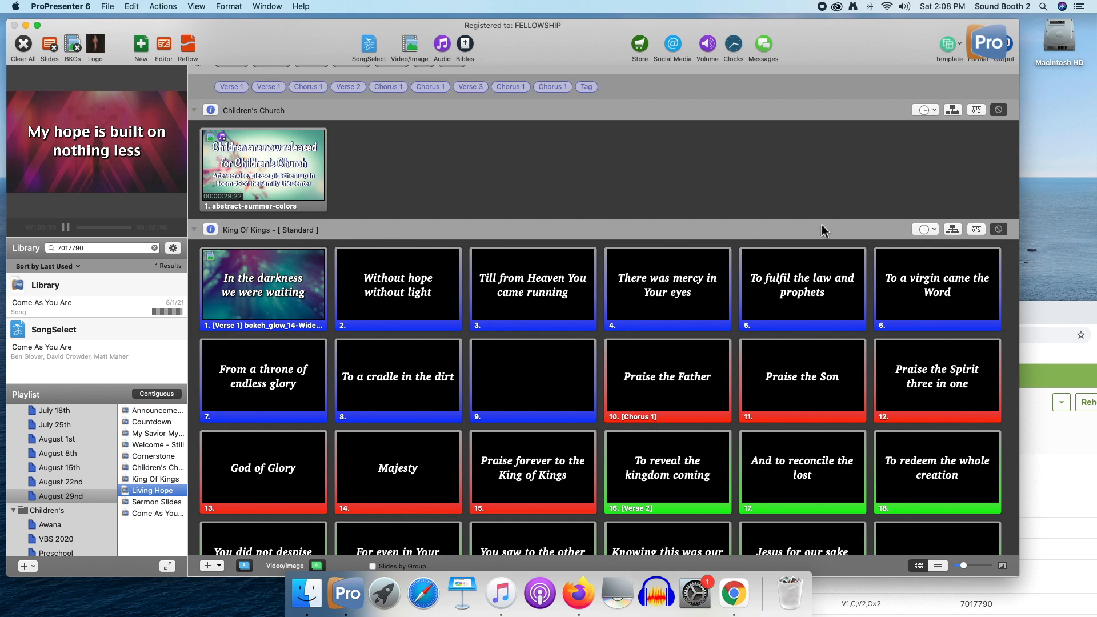
click(953, 229)
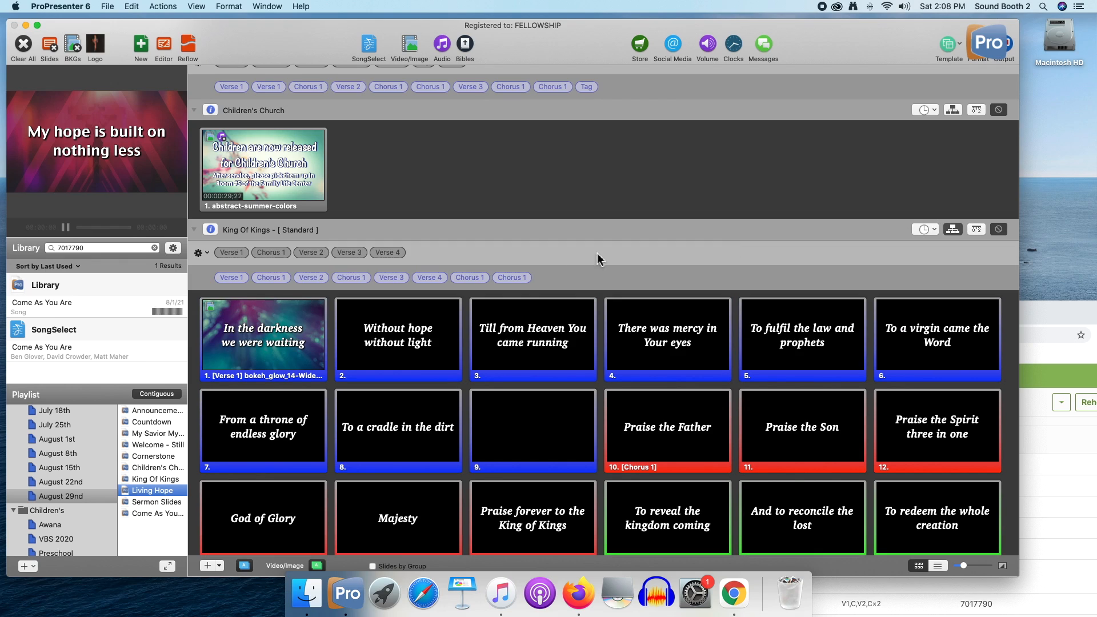
click(199, 252)
click(202, 265)
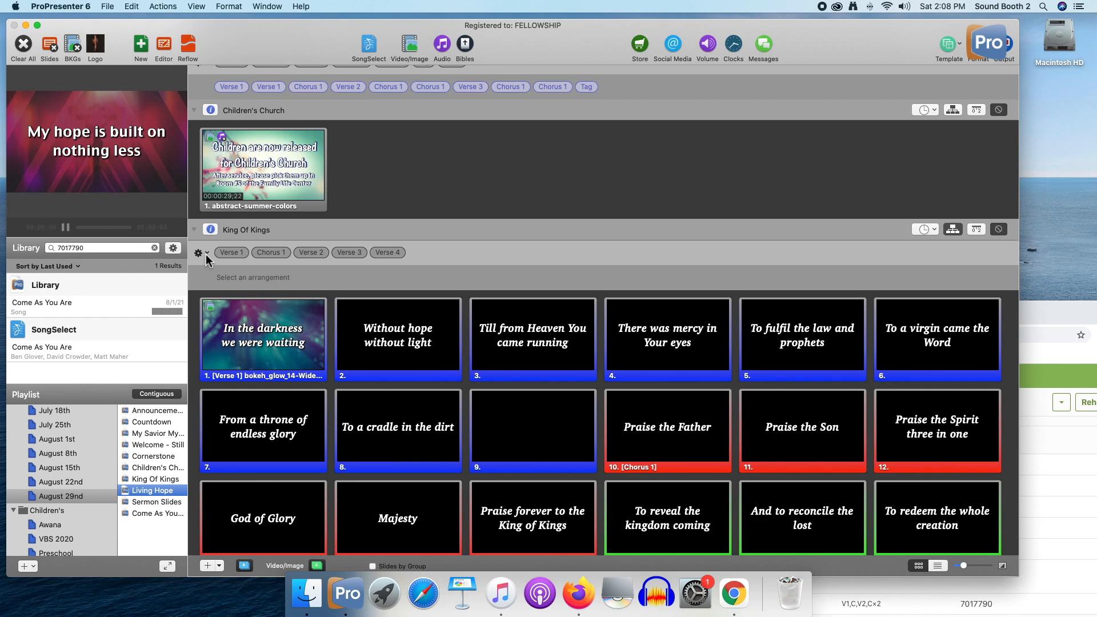
scroll(366, 401, down, 6)
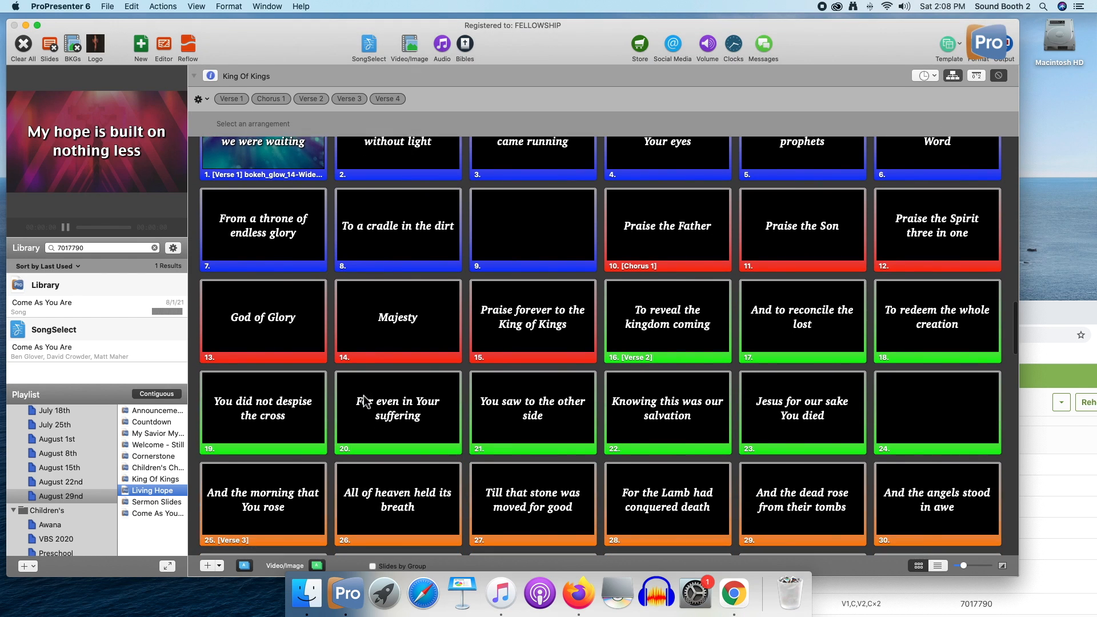
scroll(366, 401, up, 6)
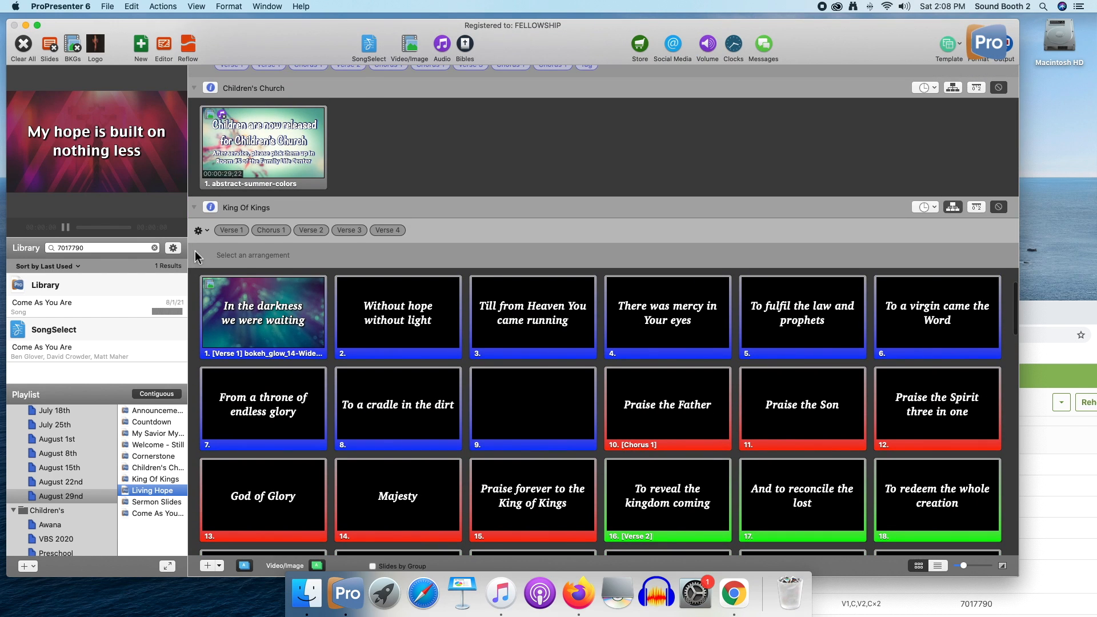
Set King Of Kings to the Standard arrangement and hide its arrangement view
click(200, 230)
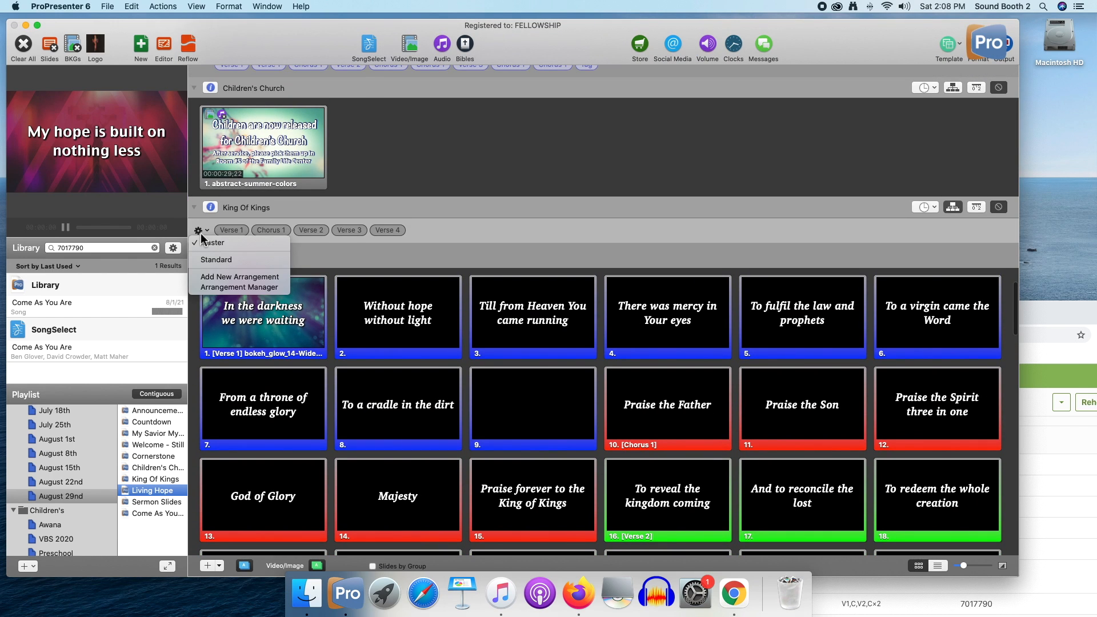
click(228, 260)
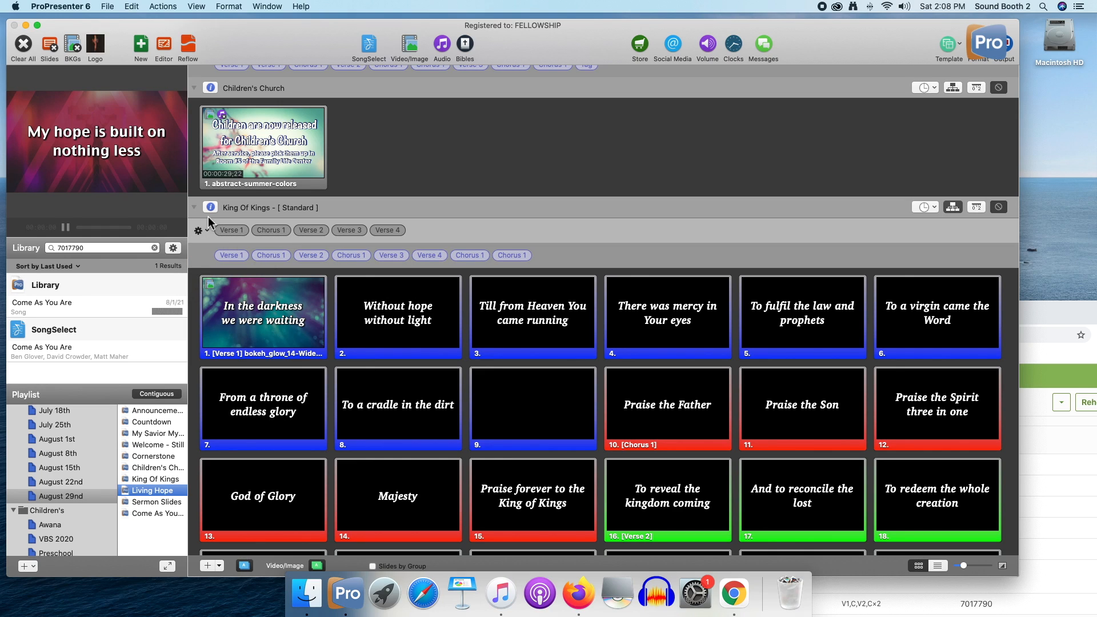
click(958, 211)
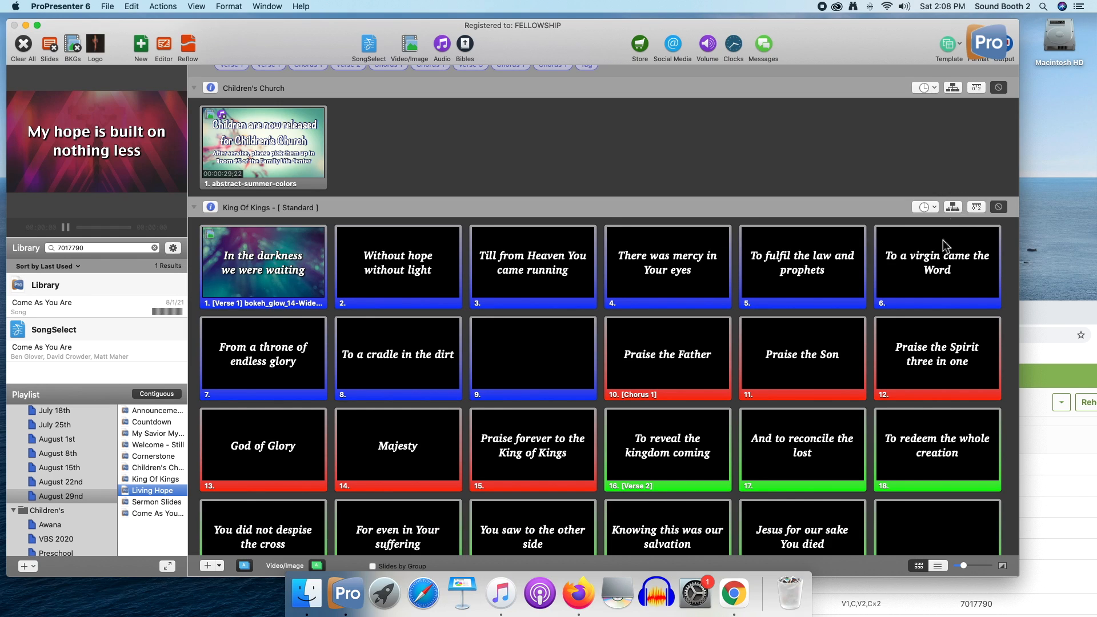
Show Living Hope's arrangement and check which arrangements are available for the song, keeping Standard
scroll(448, 434, down, 1)
scroll(449, 434, down, 10)
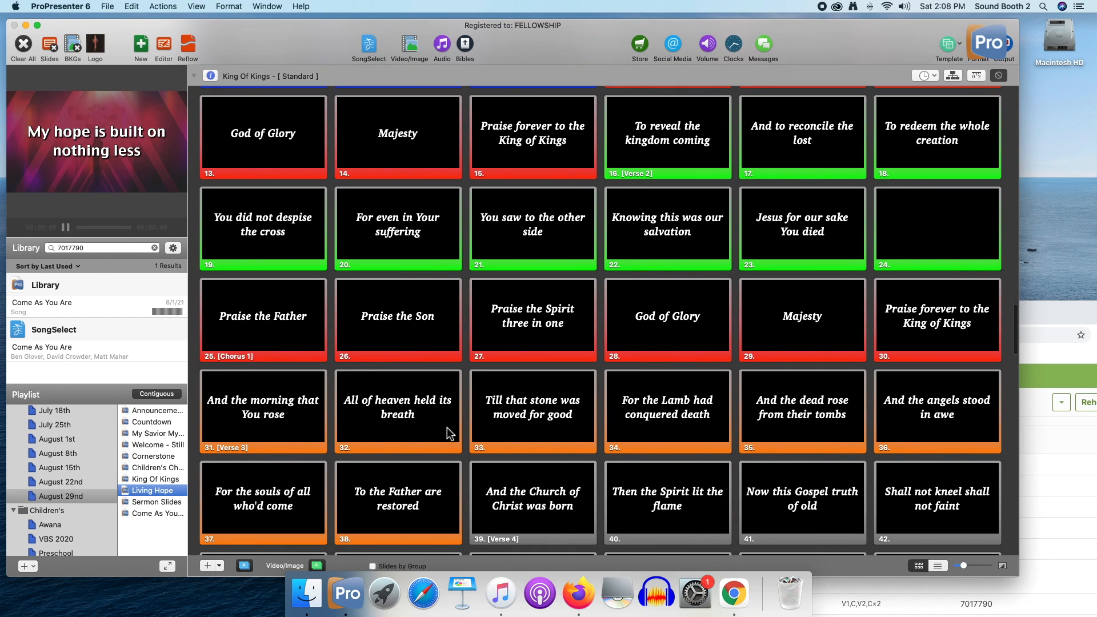
scroll(448, 434, down, 5)
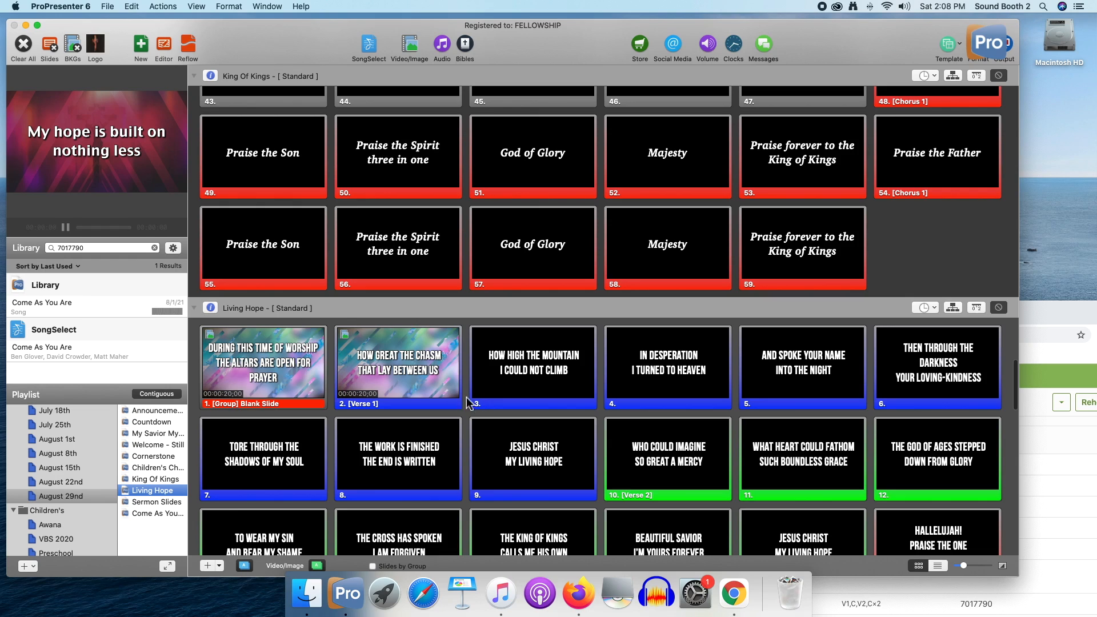
click(953, 307)
click(202, 331)
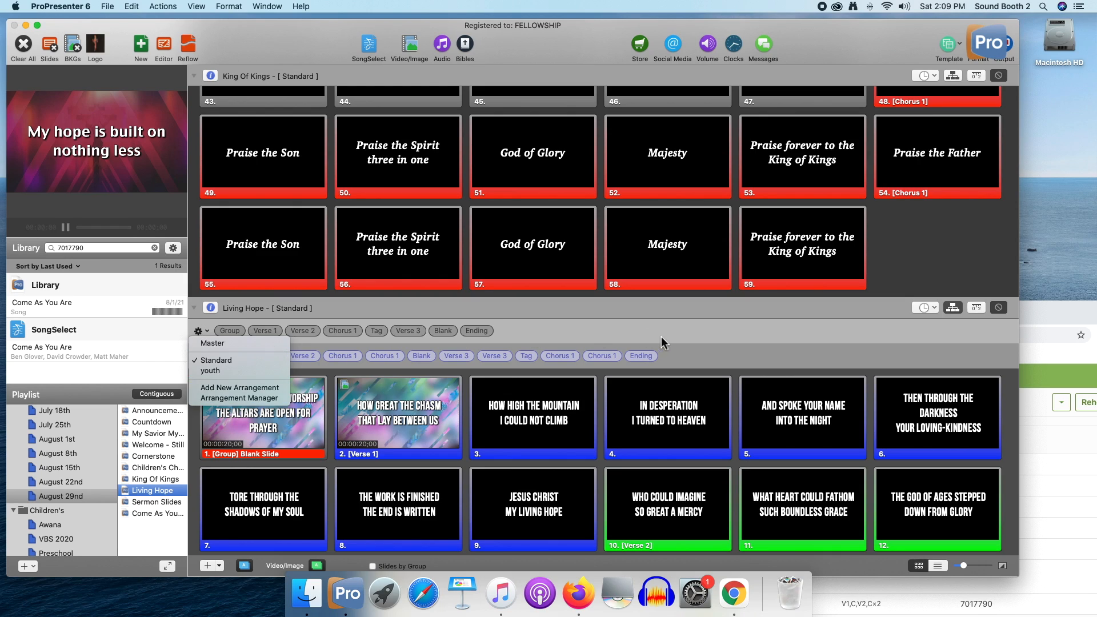
click(765, 343)
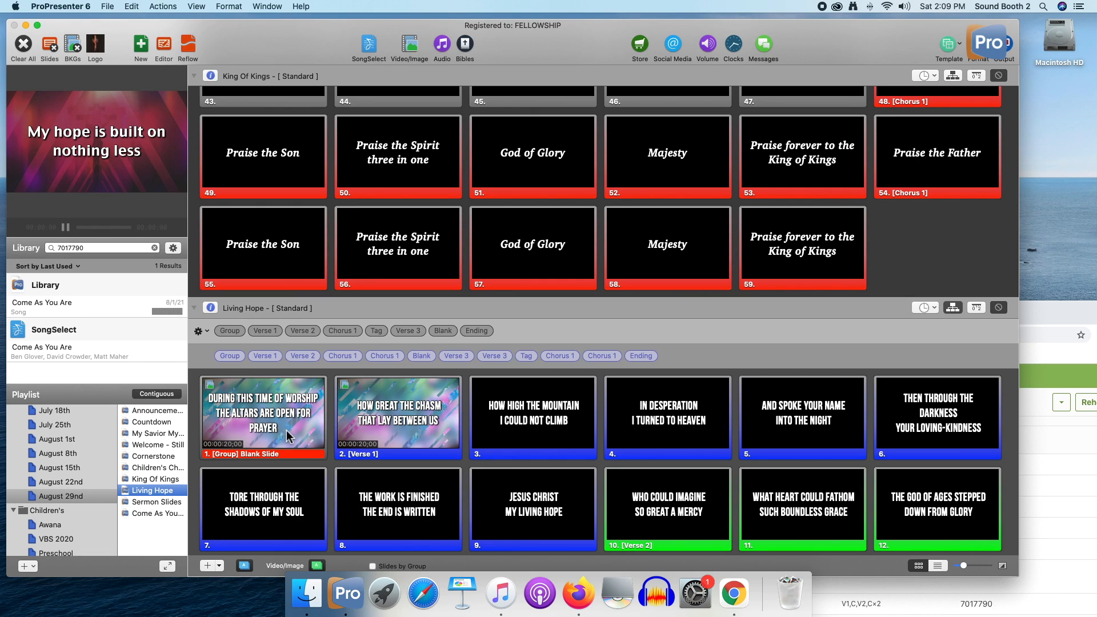
click(207, 331)
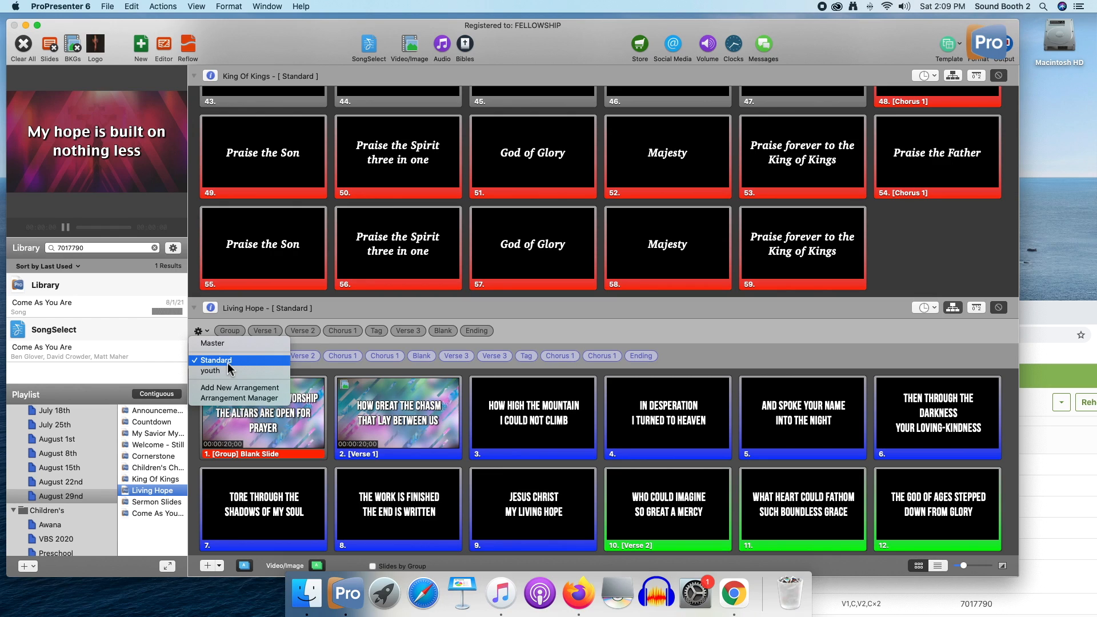
click(741, 359)
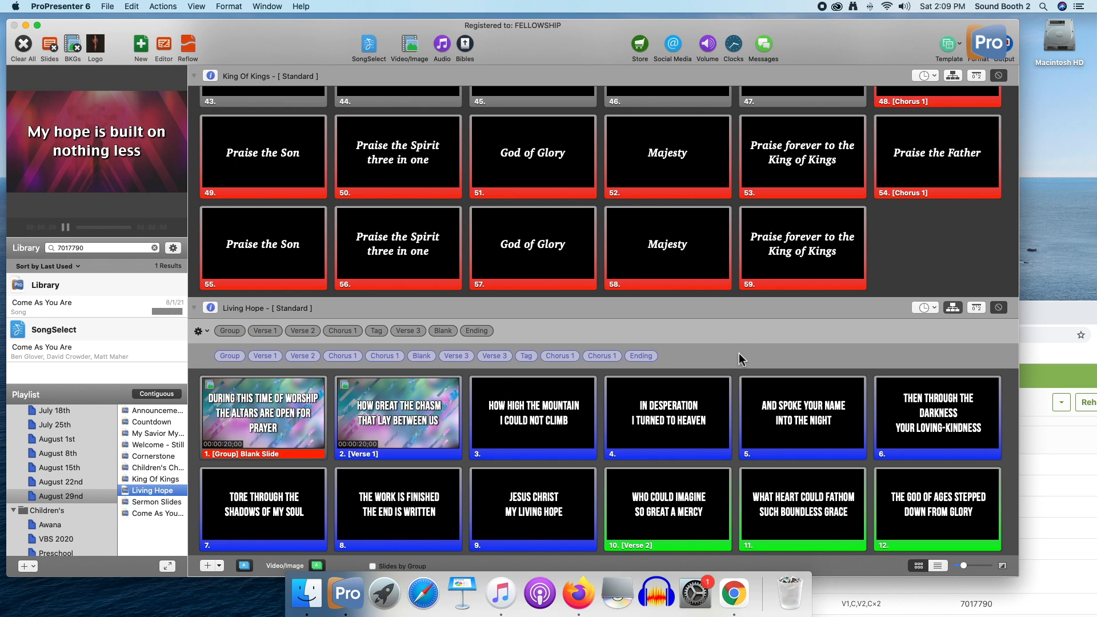
Hide Living Hope's arrangement view and look through the remaining playlist items down to Come As You Are
scroll(741, 359, down, 5)
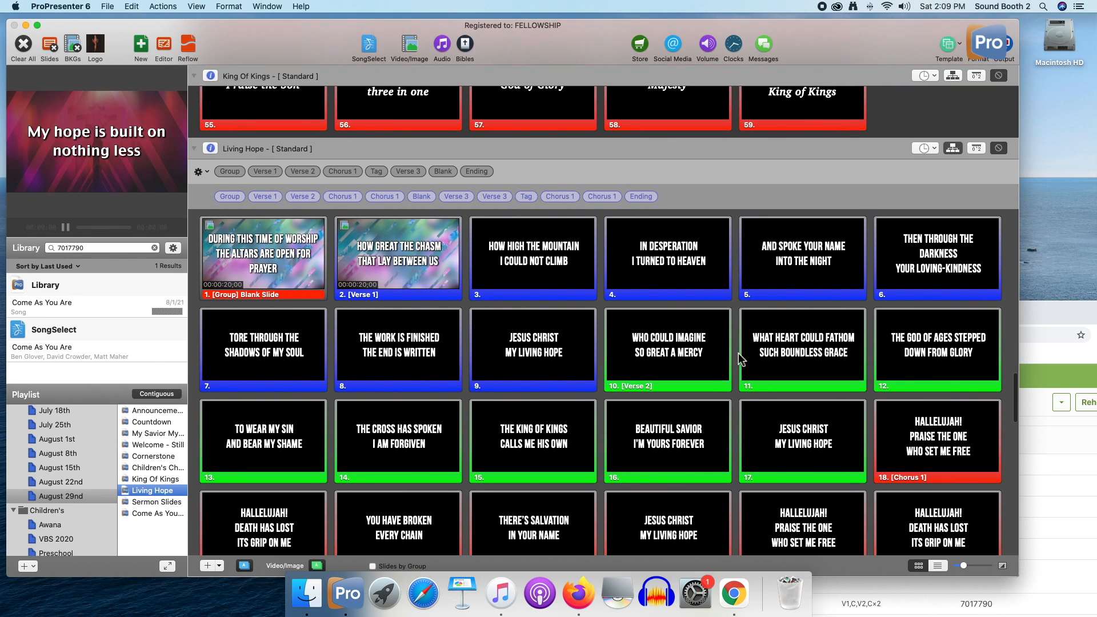
scroll(563, 279, up, 3)
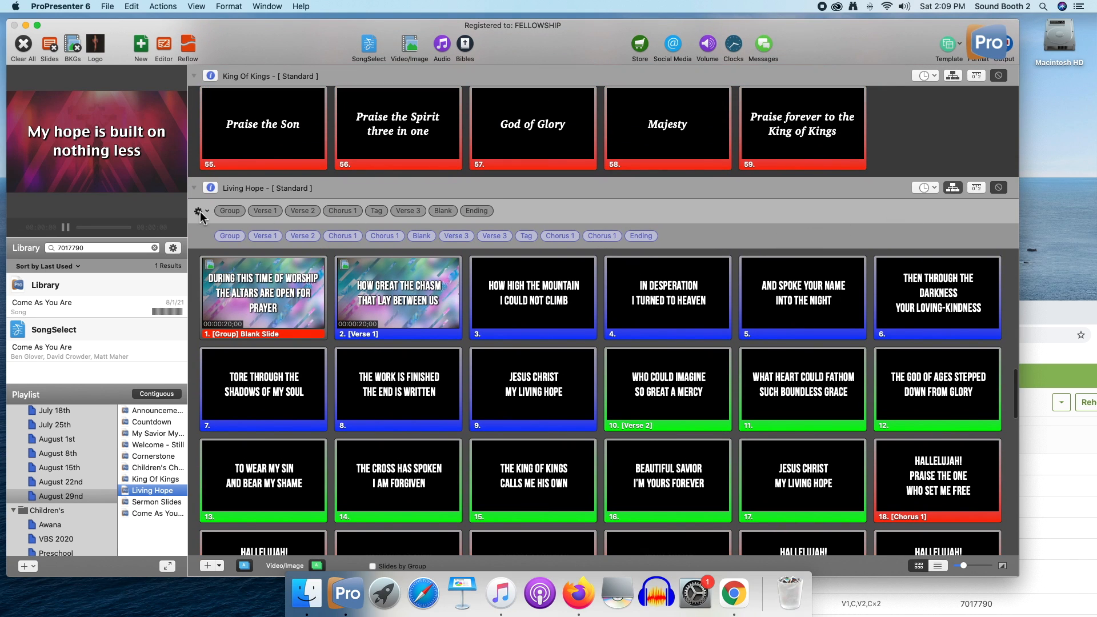
click(960, 190)
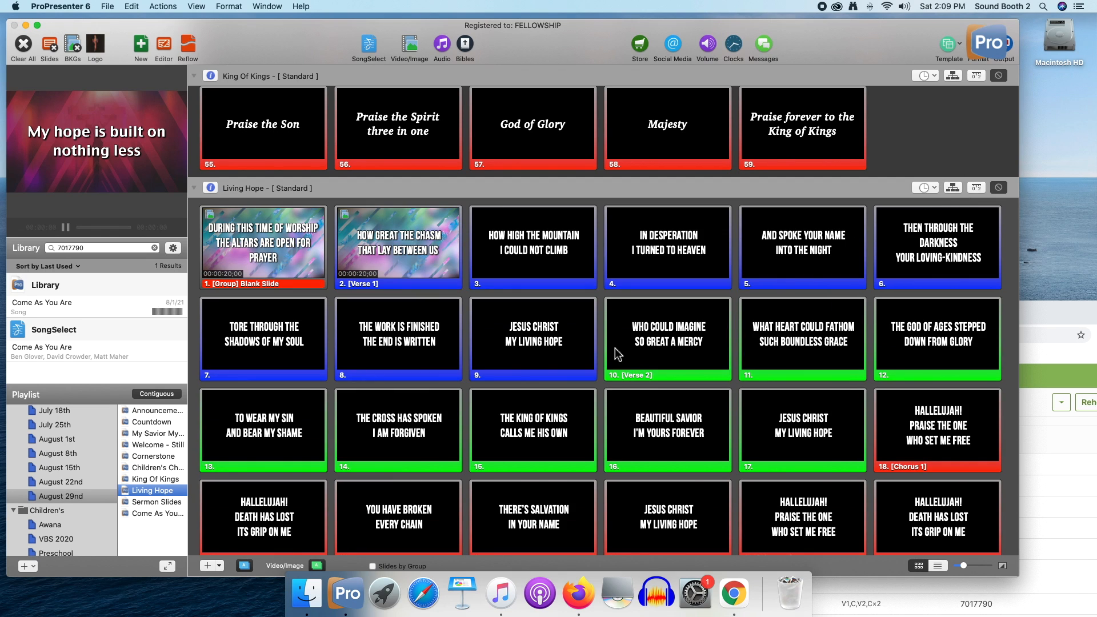
scroll(614, 353, down, 15)
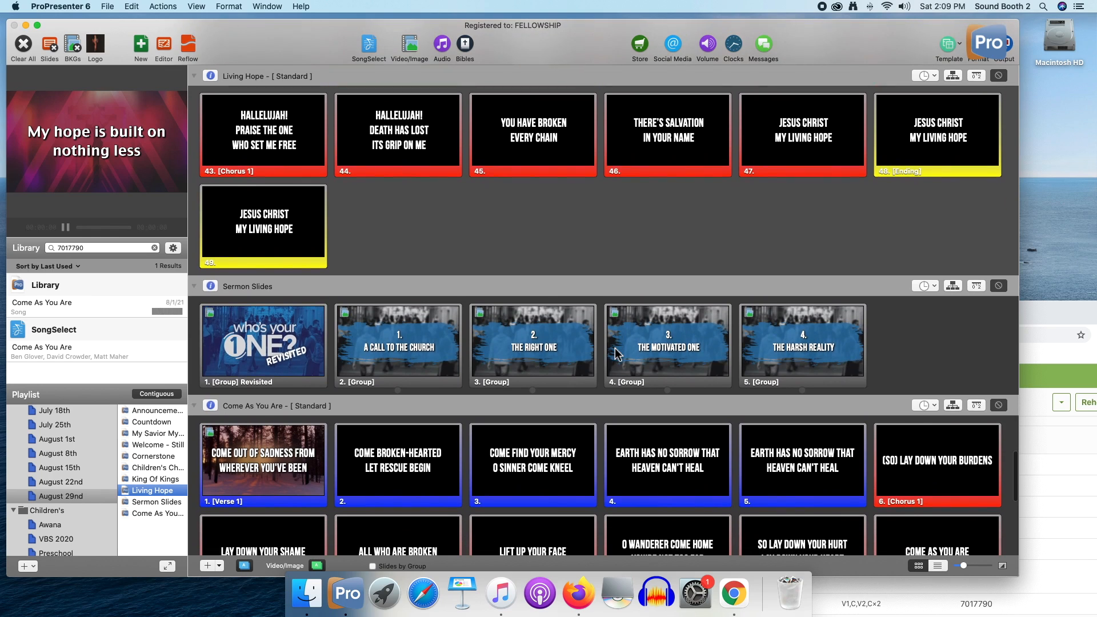
scroll(615, 353, down, 3)
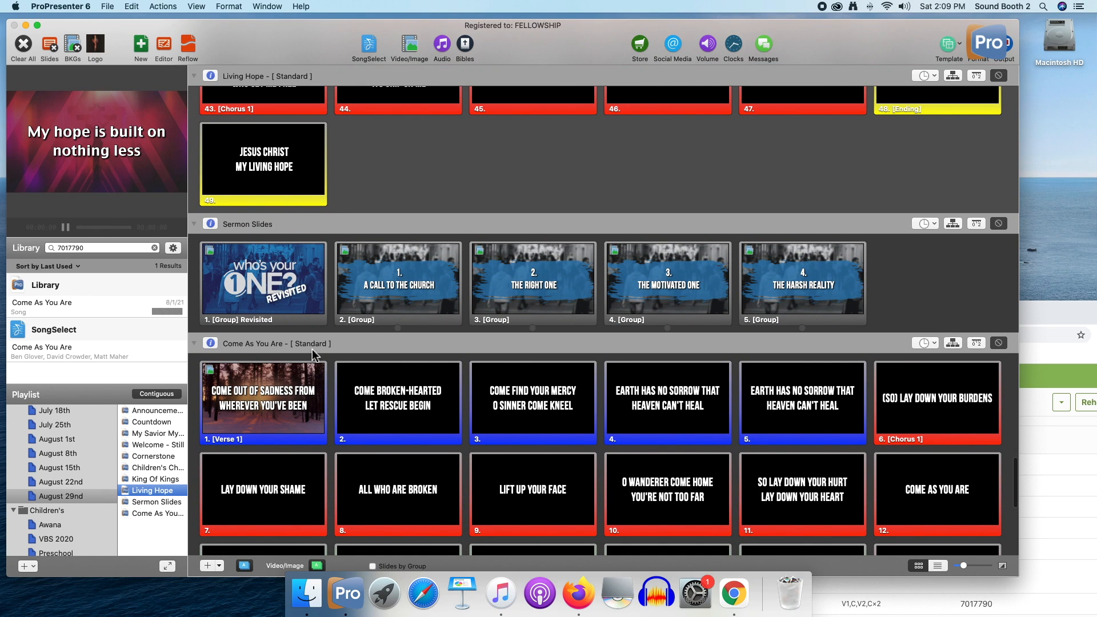
Look through Come As You Are's slides and return past Living Hope to the first slide of King Of Kings
scroll(276, 405, down, 3)
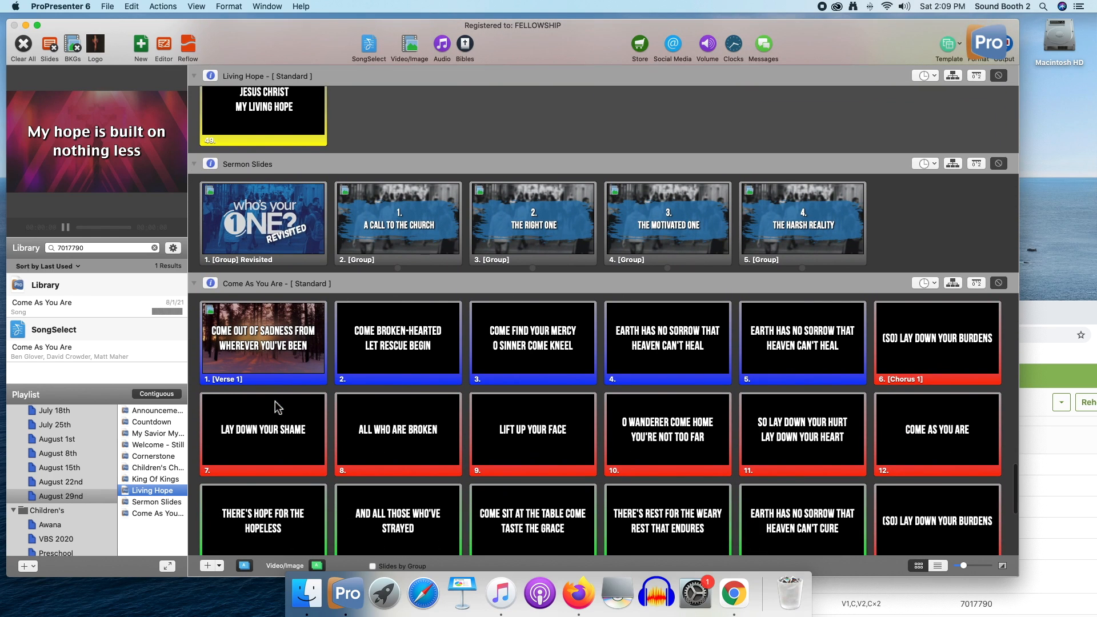
scroll(275, 407, down, 15)
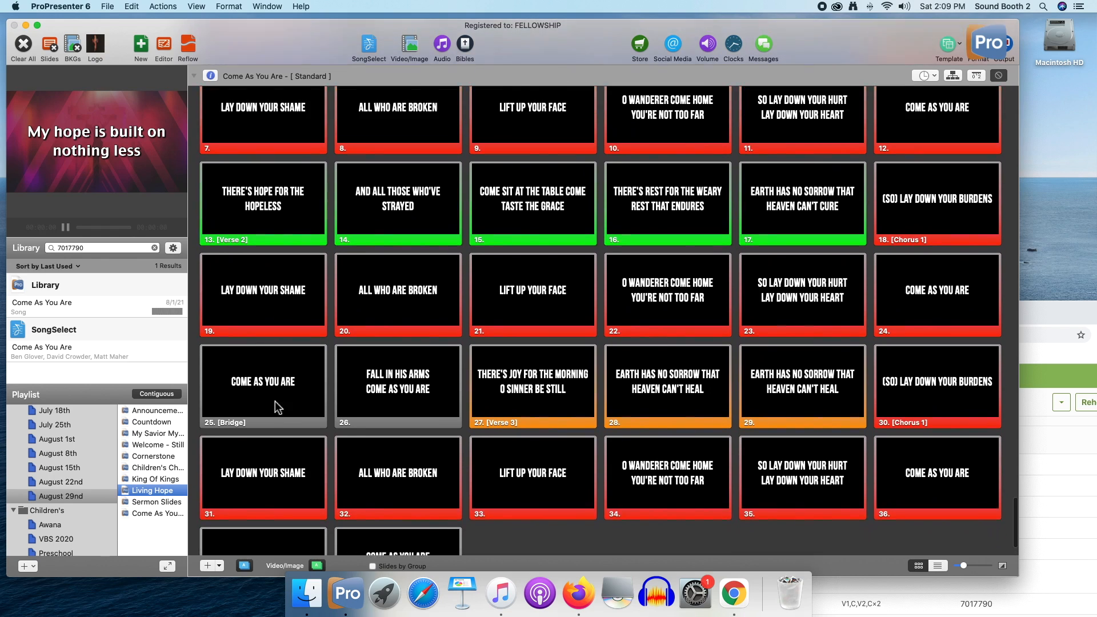
scroll(276, 405, up, 20)
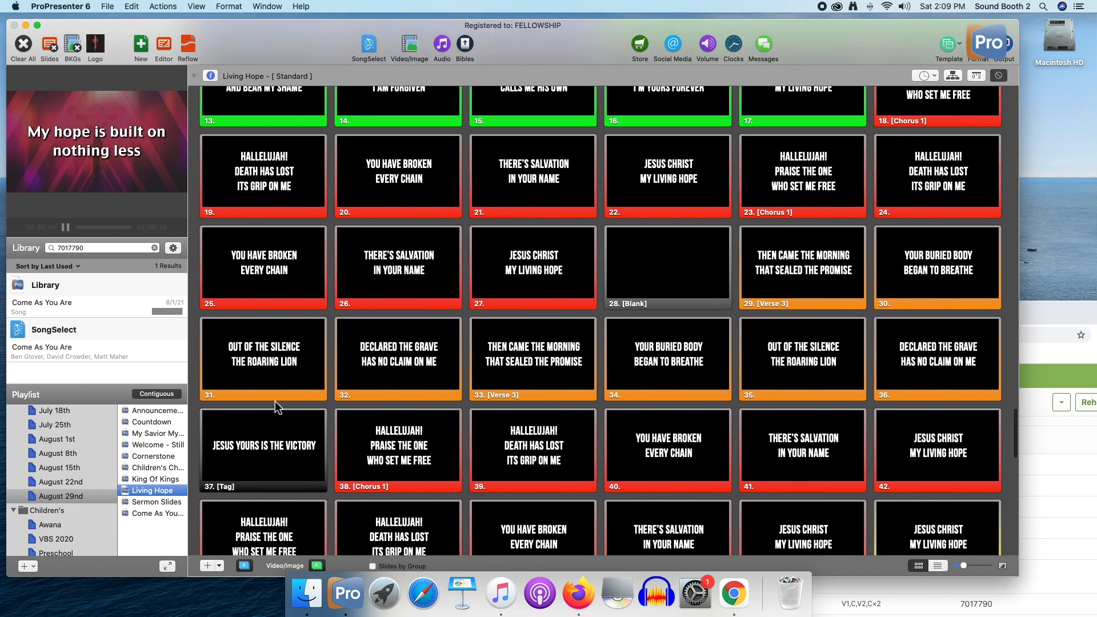
scroll(275, 401, up, 18)
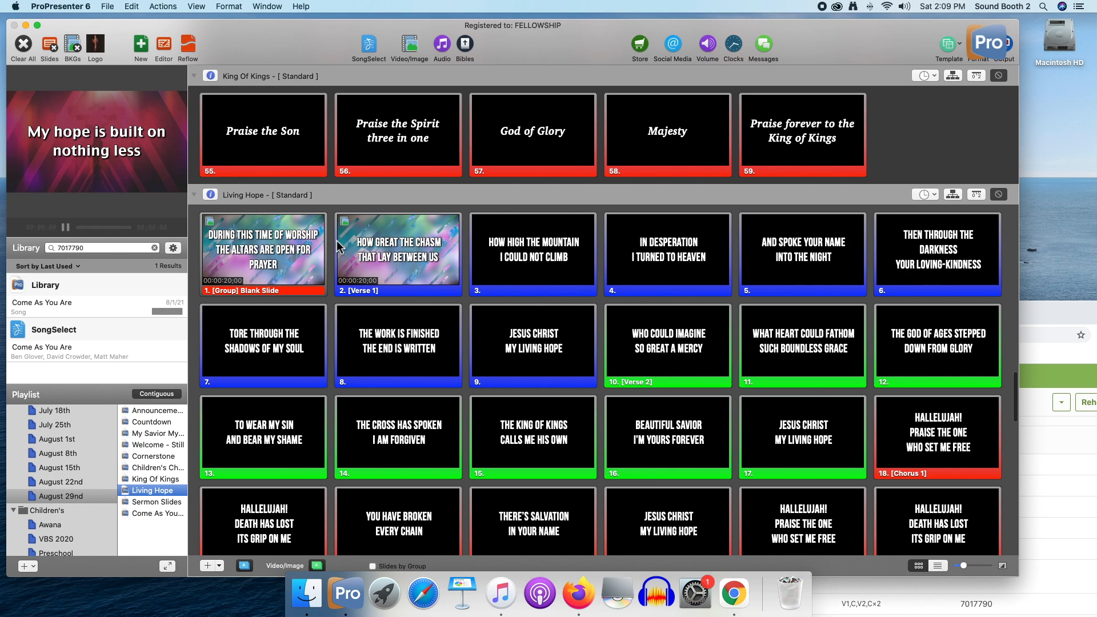
scroll(365, 242, up, 7)
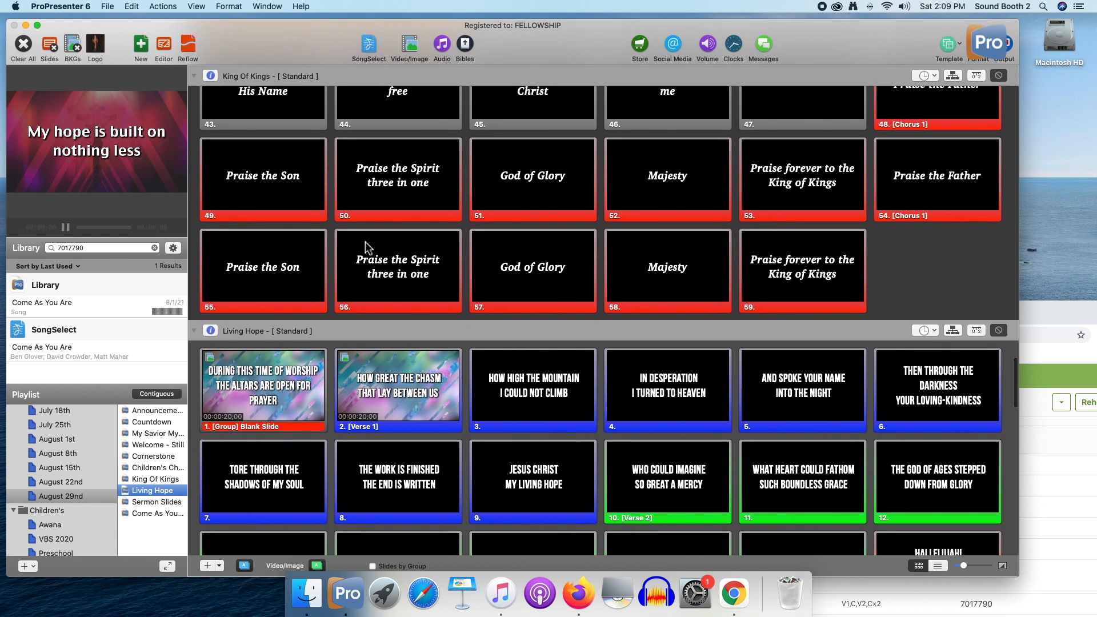
scroll(365, 246, up, 20)
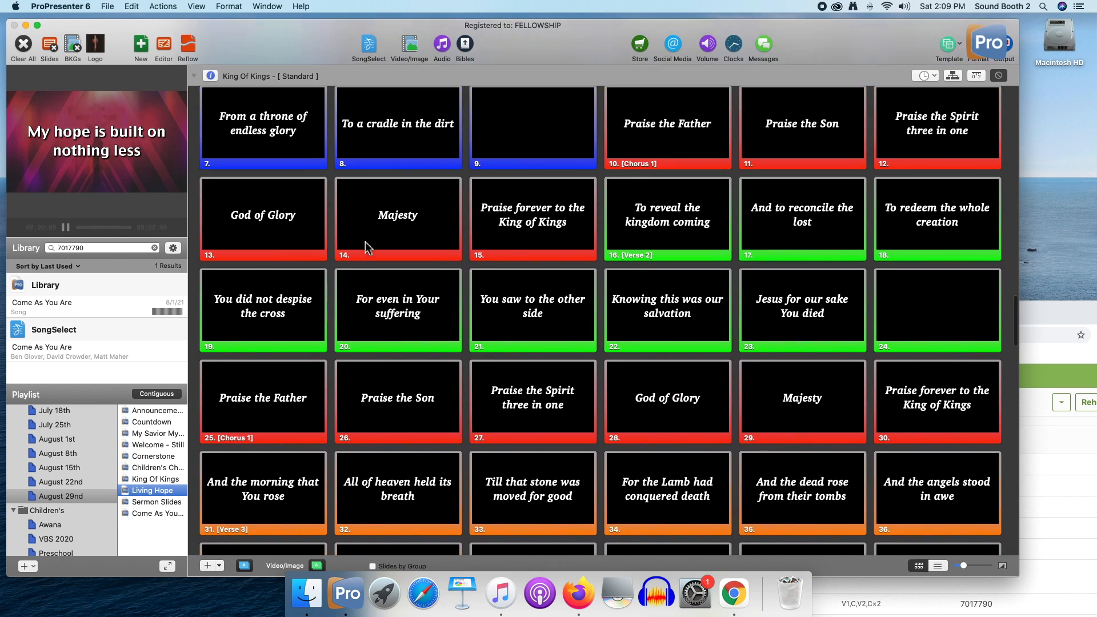
scroll(365, 242, up, 9)
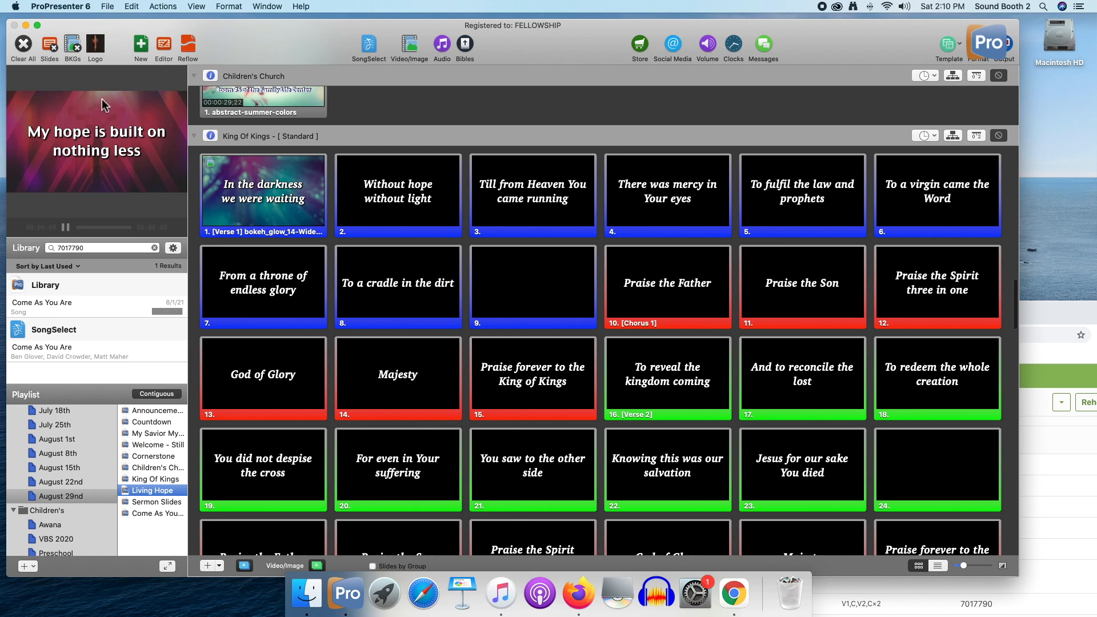
Show King Of Kings' slides live one after another, from slide 1 through slide 11, "Praise the Son"
click(275, 200)
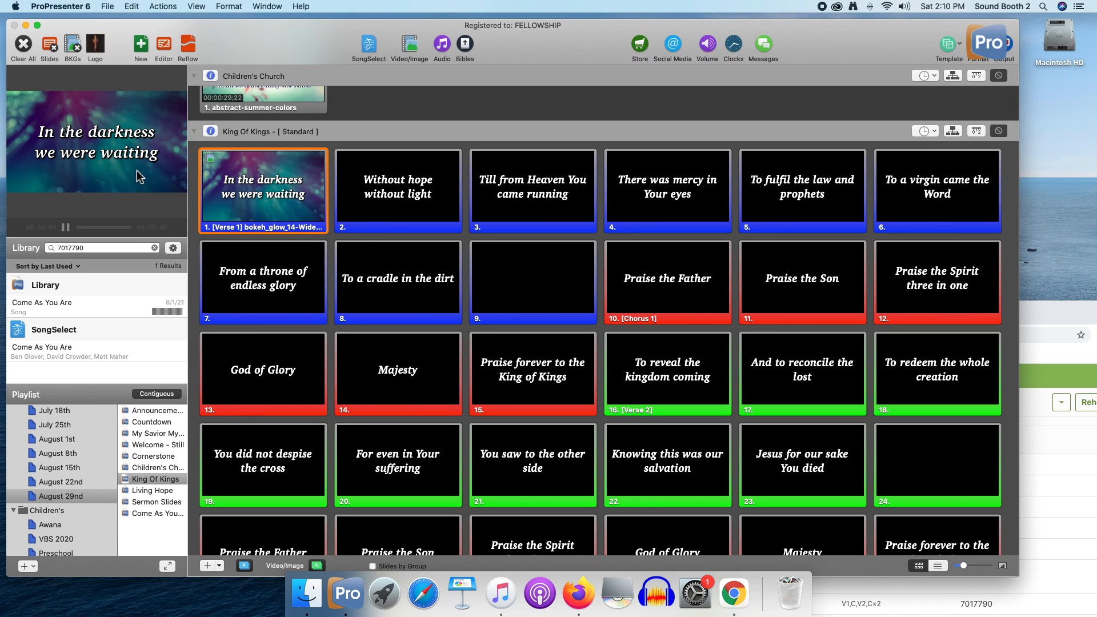
click(377, 208)
click(502, 200)
click(656, 198)
click(799, 192)
click(937, 195)
click(283, 283)
key(Right)
key(Right)
key(Right)
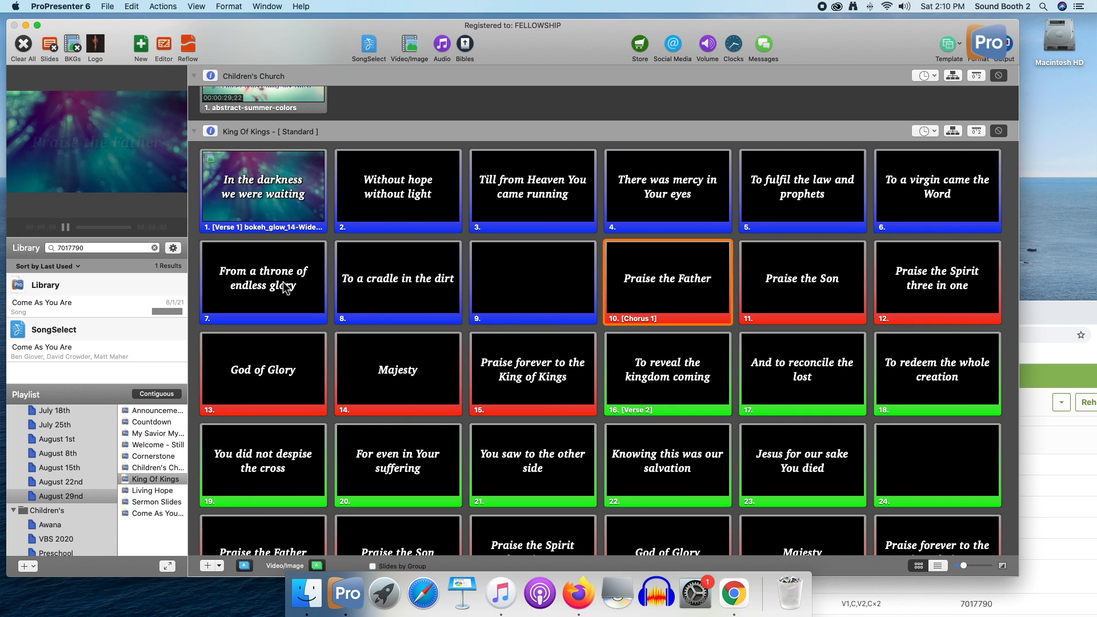
key(Right)
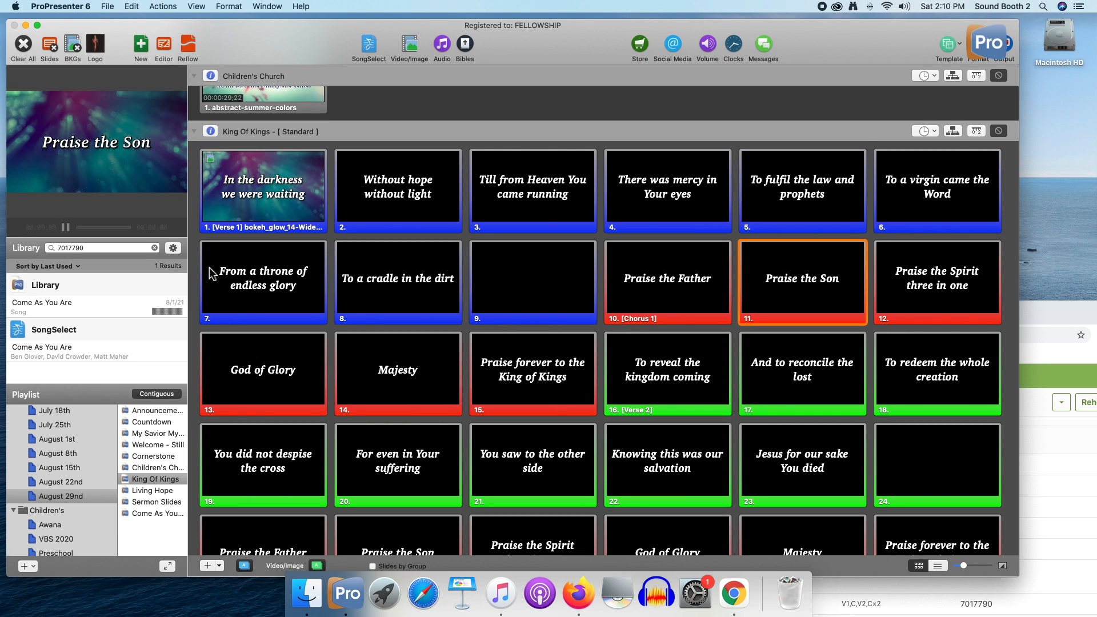
Show Living Hope's slide 4 live, followed by its Chorus 1 slides 39, 45 and 44, over the current background
scroll(550, 349, down, 20)
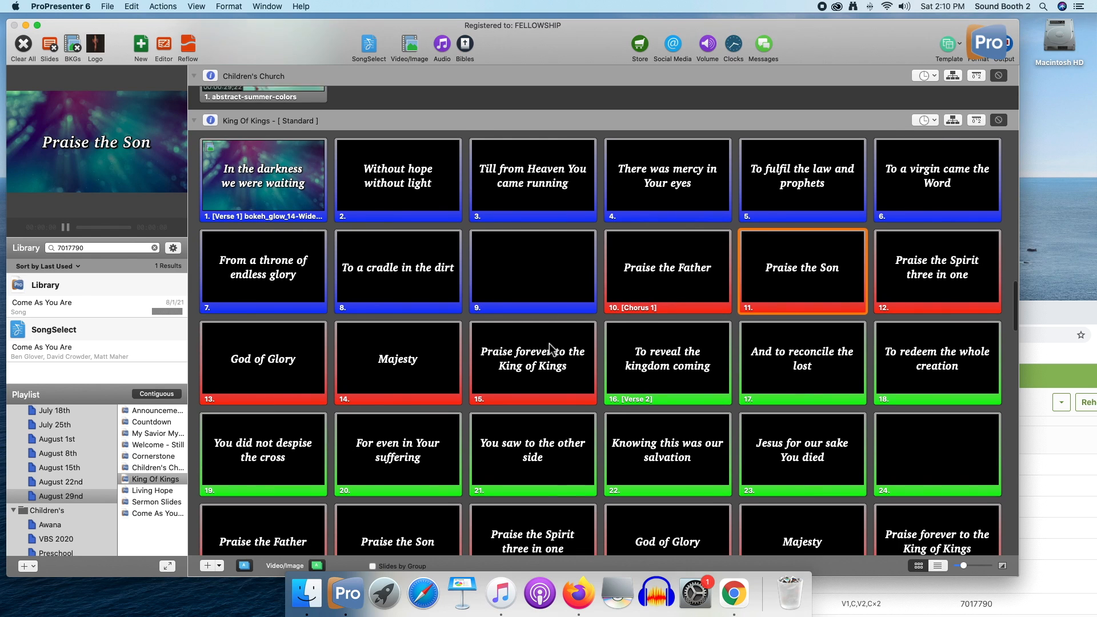
scroll(550, 349, down, 10)
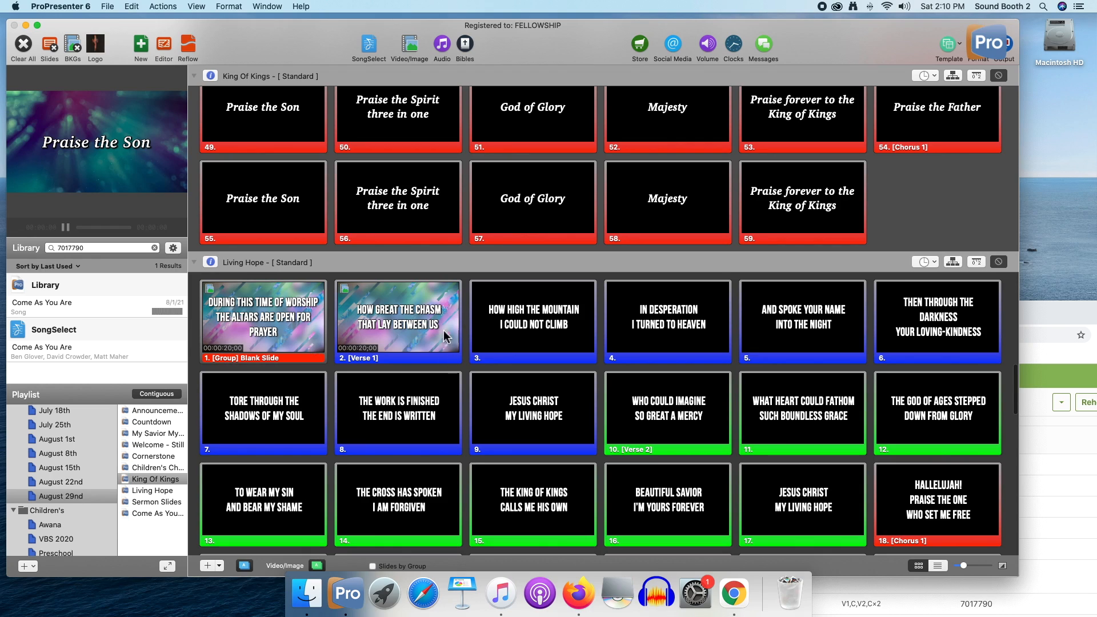
click(701, 321)
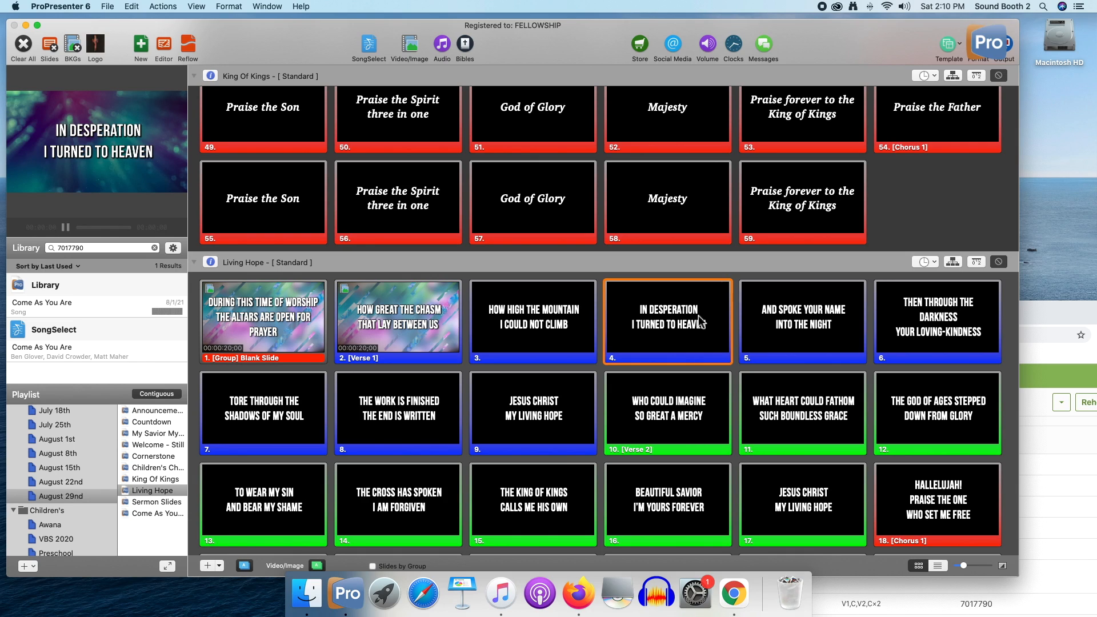
scroll(621, 381, down, 10)
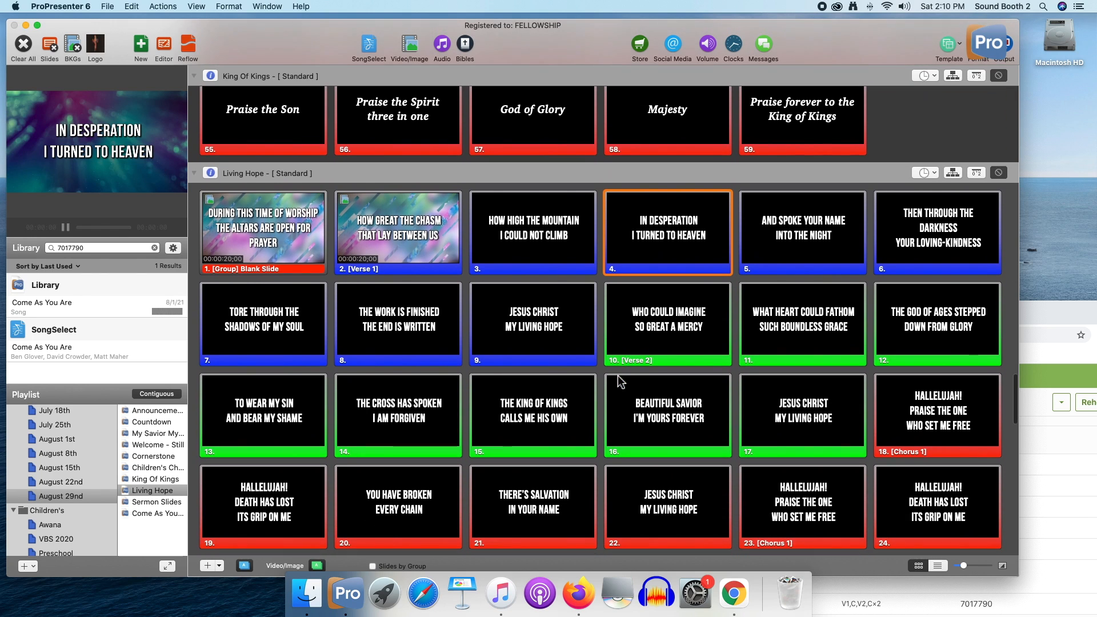
scroll(621, 381, down, 4)
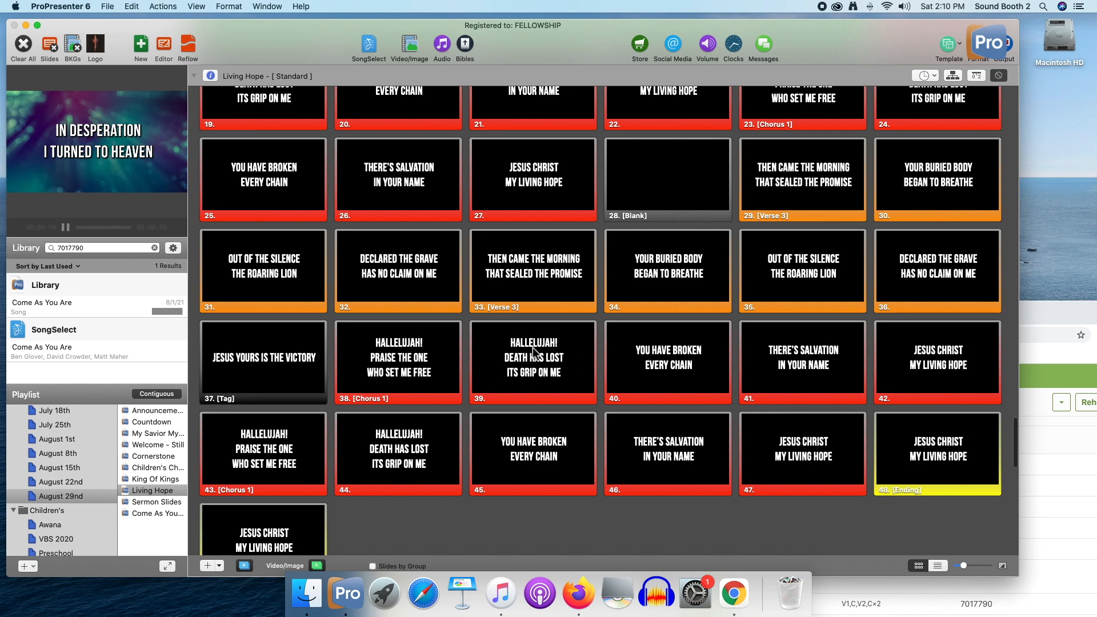
click(531, 374)
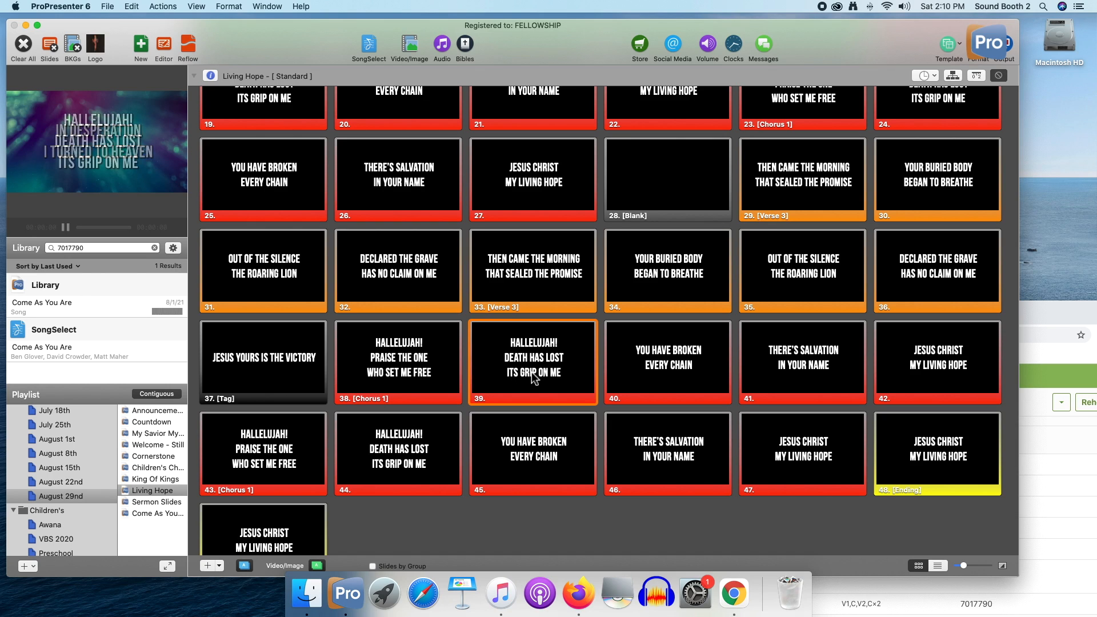
click(535, 424)
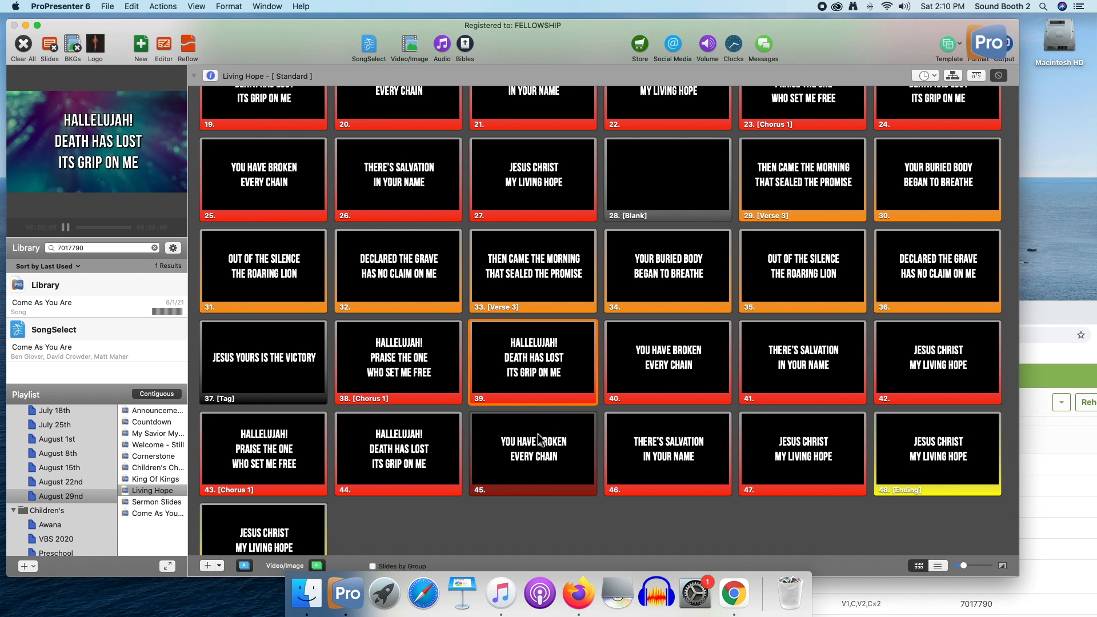
click(375, 423)
Show Living Hope's opening altar-prayer slide live, followed by King Of Kings' slide 57, "God of Glory", and Living Hope's slide 2
scroll(369, 399, up, 10)
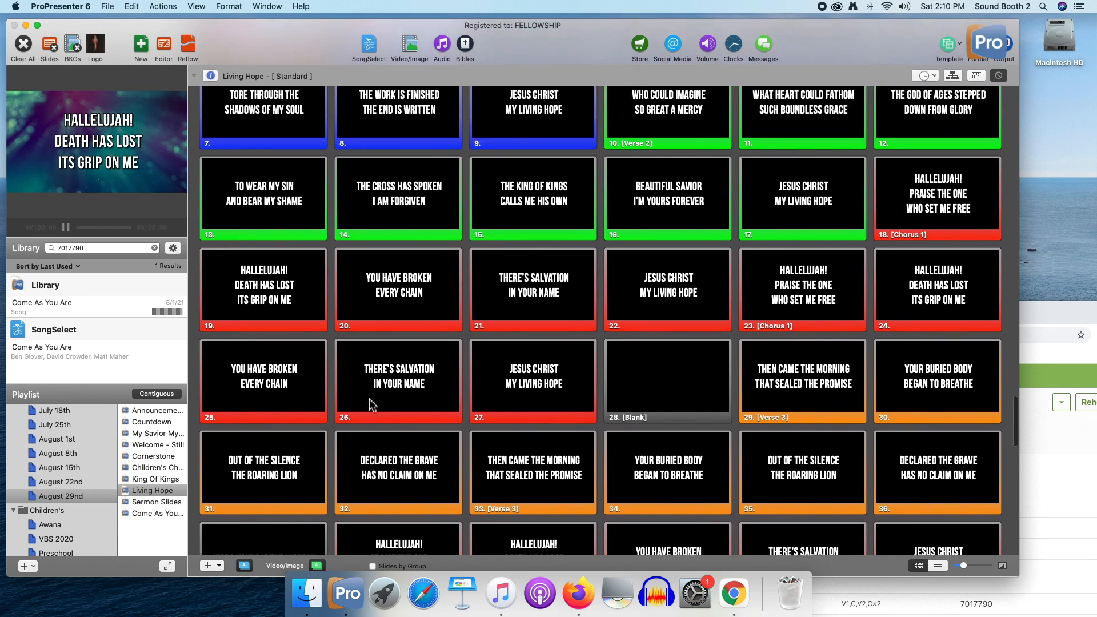
scroll(369, 399, up, 1)
click(275, 313)
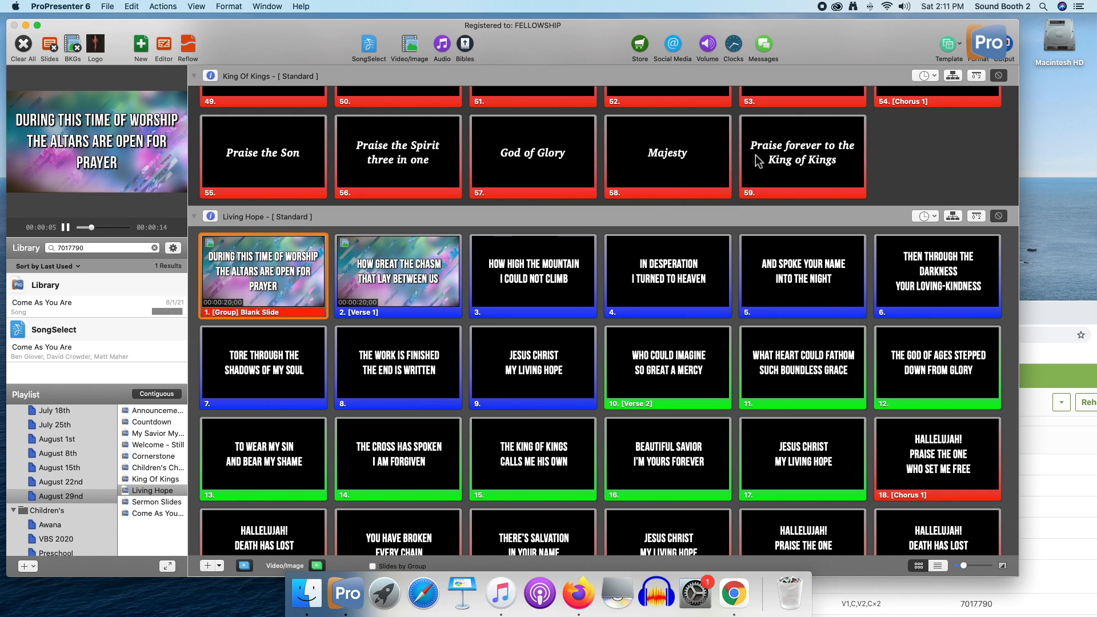
click(539, 163)
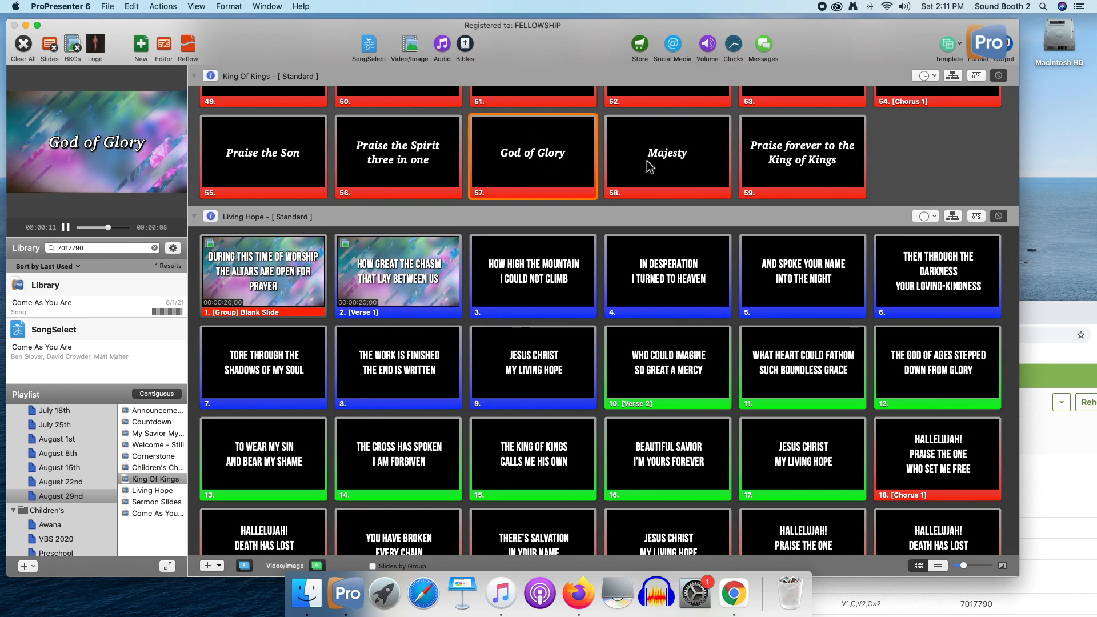
click(389, 283)
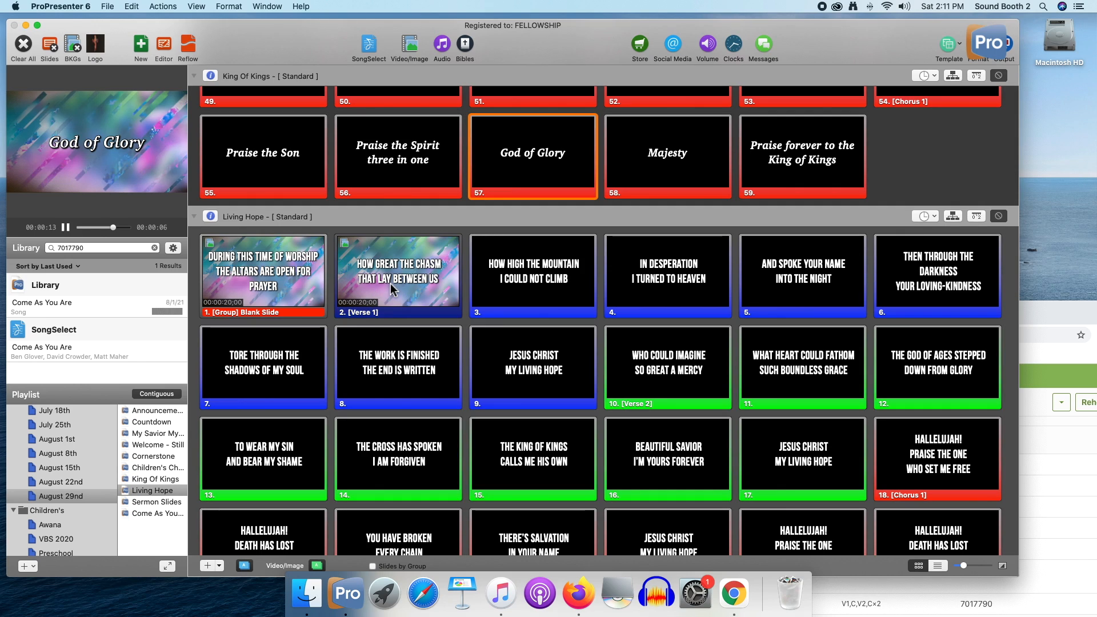
Clear only the background behind the live Living Hope slide and look on through Sermon Slides to Come As You Are
scroll(389, 283, up, 5)
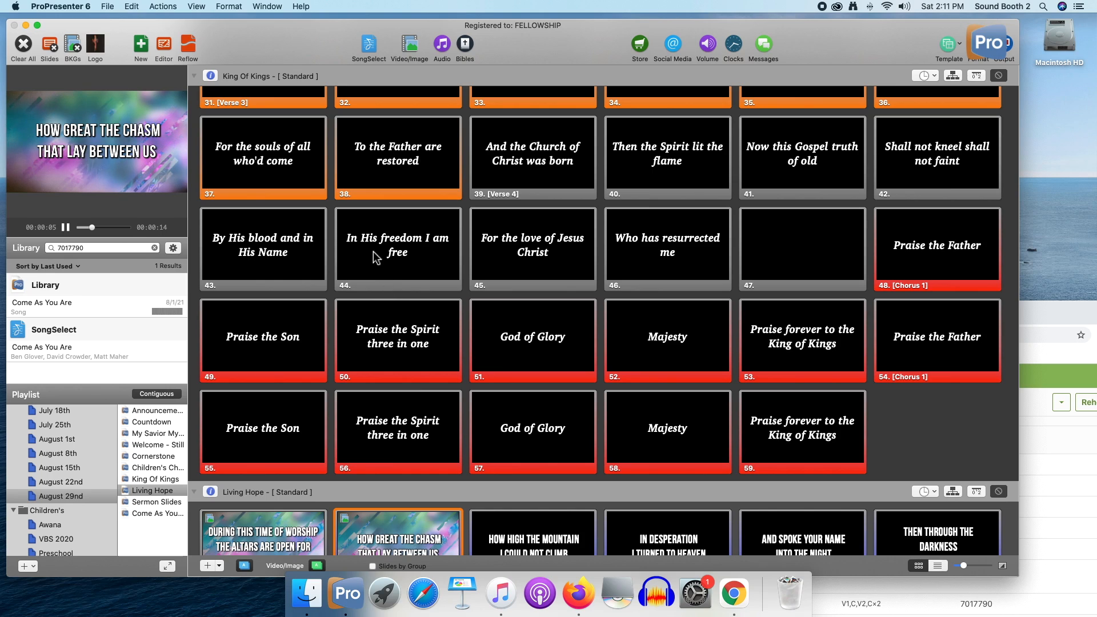
click(77, 60)
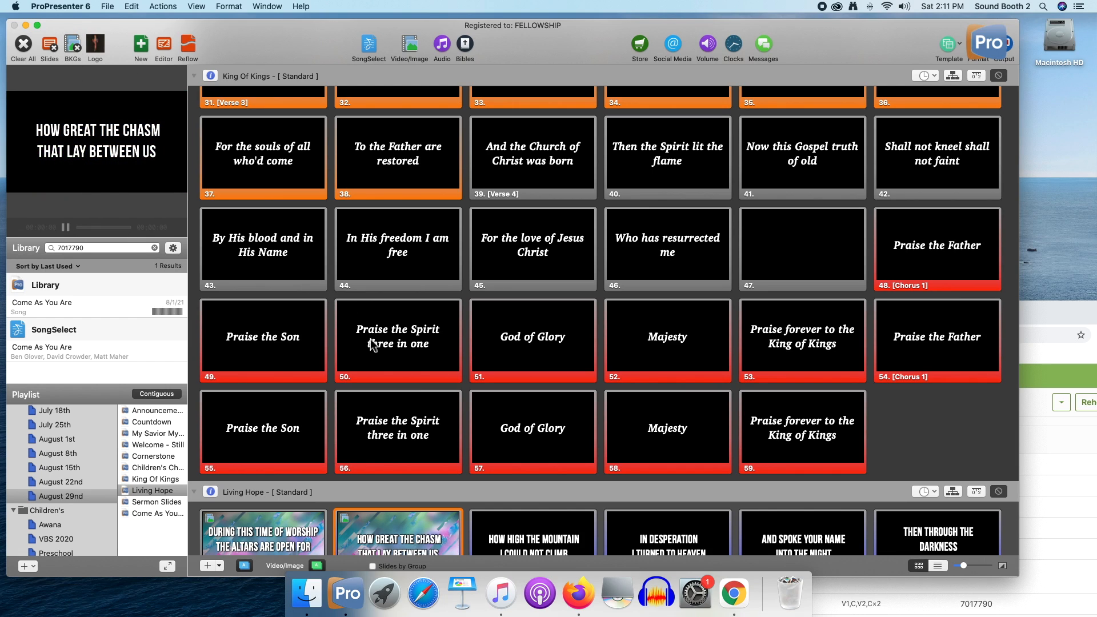
scroll(383, 342, down, 15)
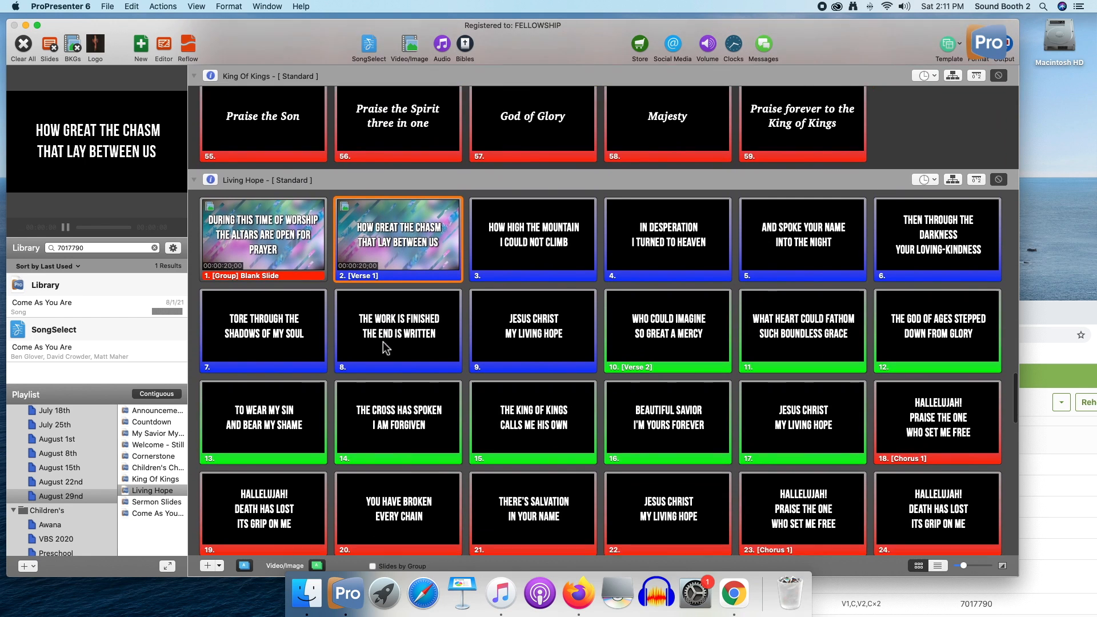
scroll(382, 341, down, 10)
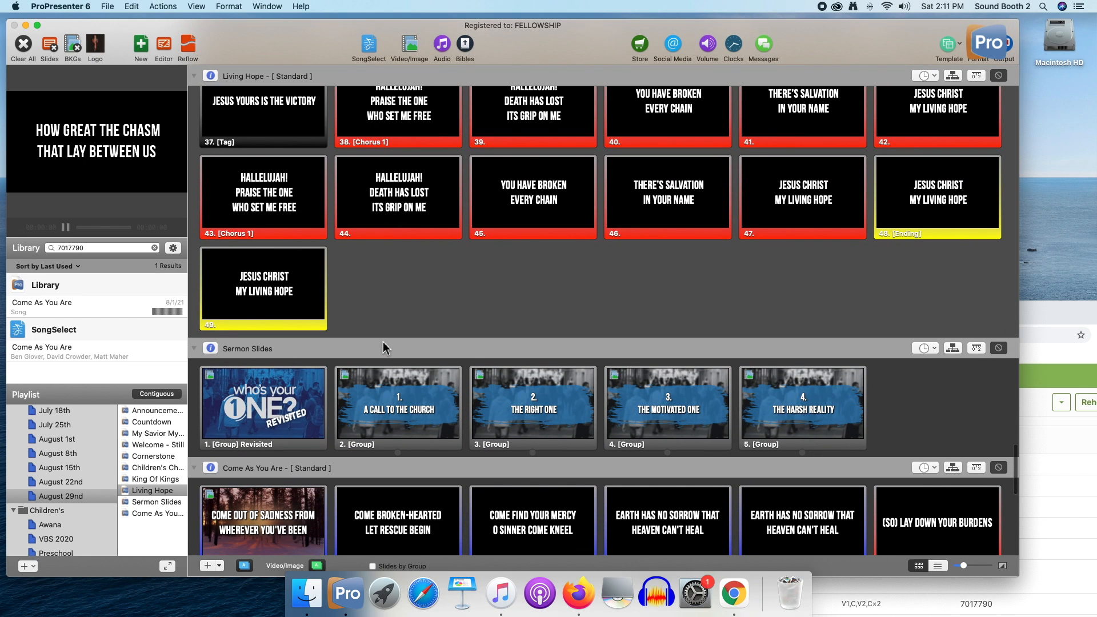
scroll(383, 342, down, 5)
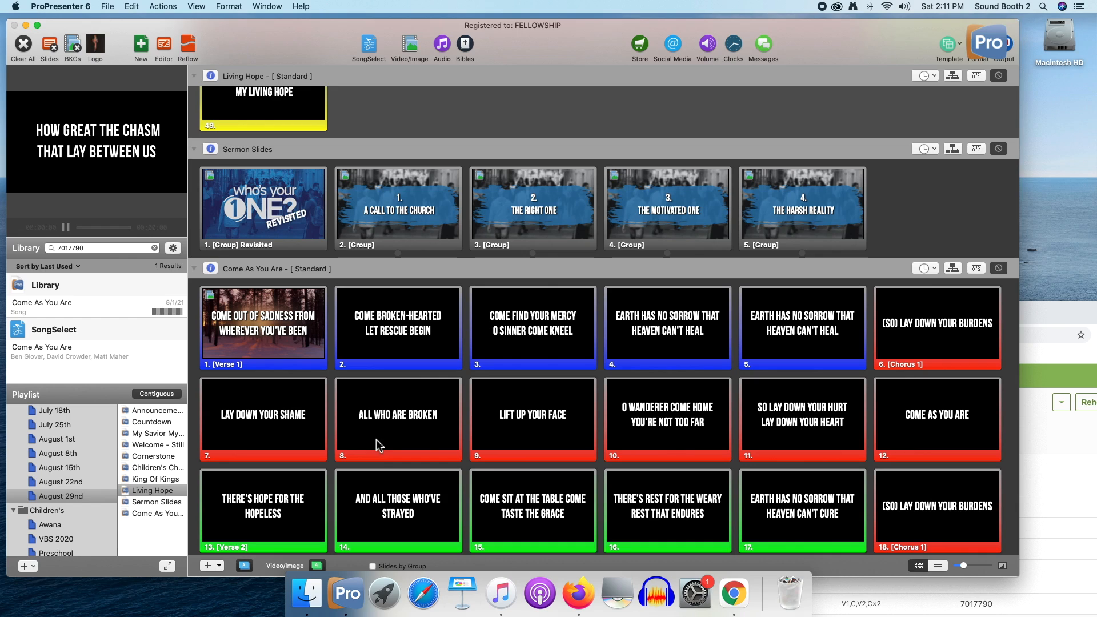
scroll(377, 445, down, 2)
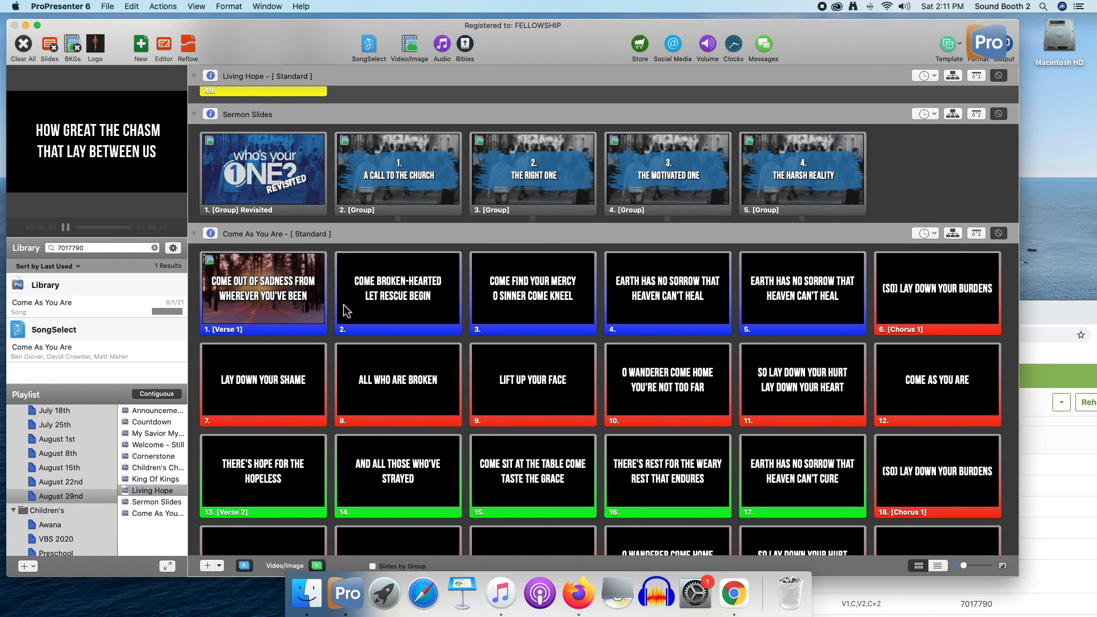